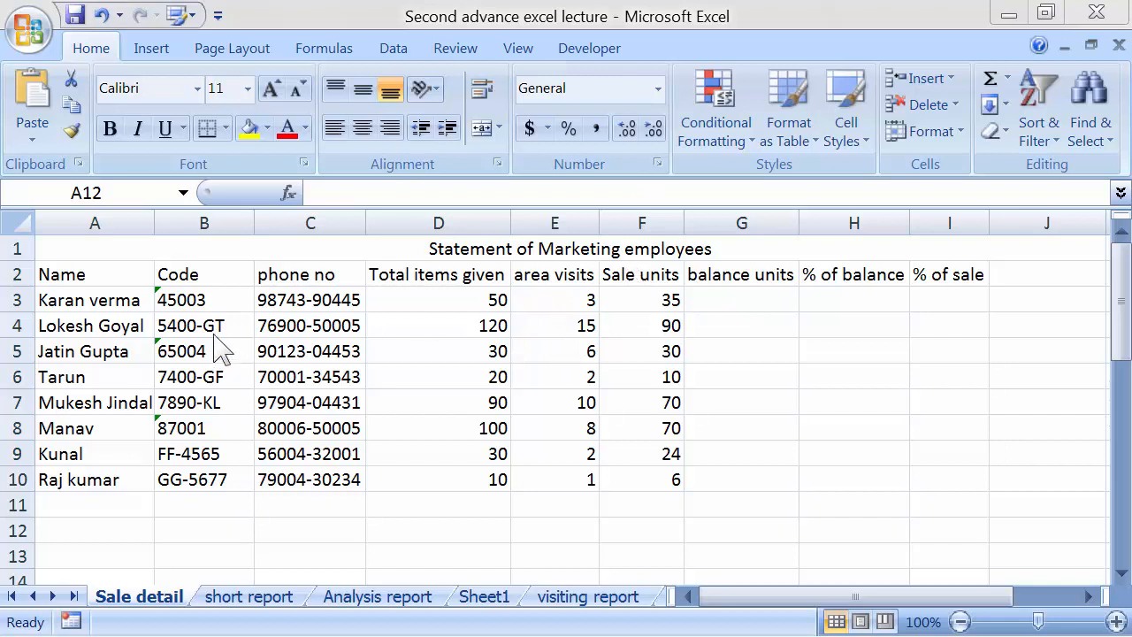
# Review the table's names, codes, phone numbers and total items given
pyautogui.click(133, 275)
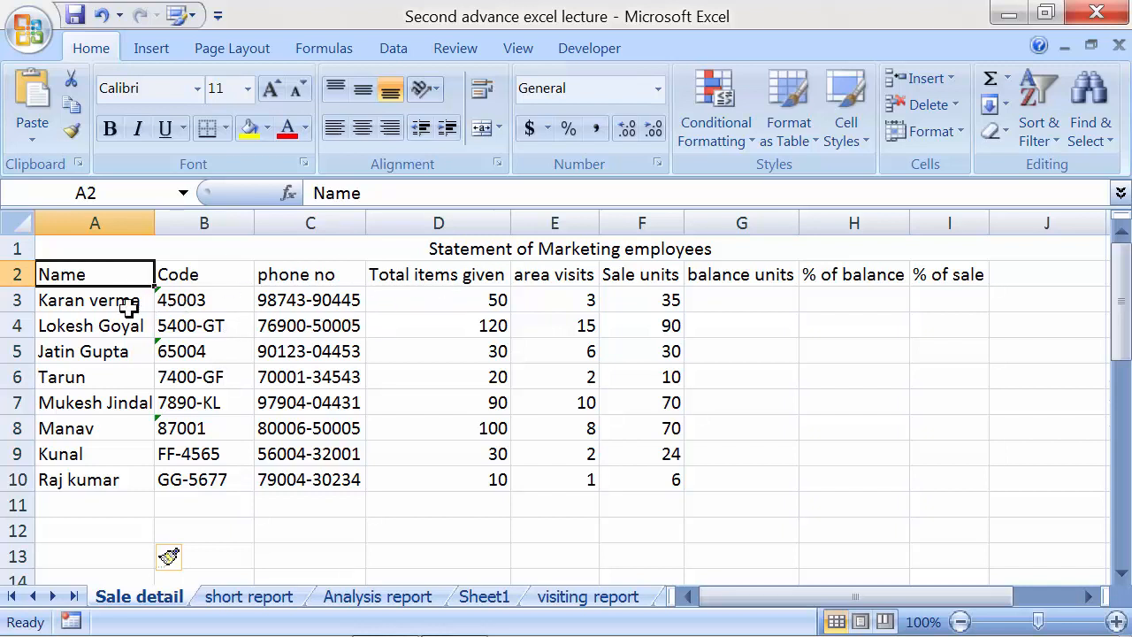
pyautogui.click(102, 301)
pyautogui.click(98, 327)
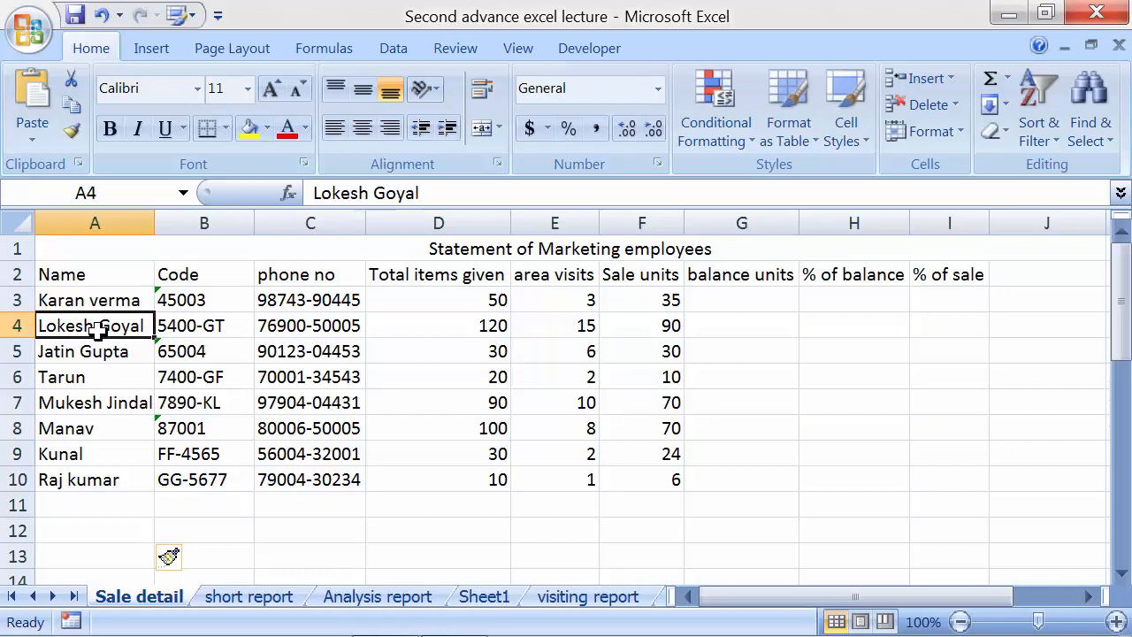
pyautogui.click(88, 354)
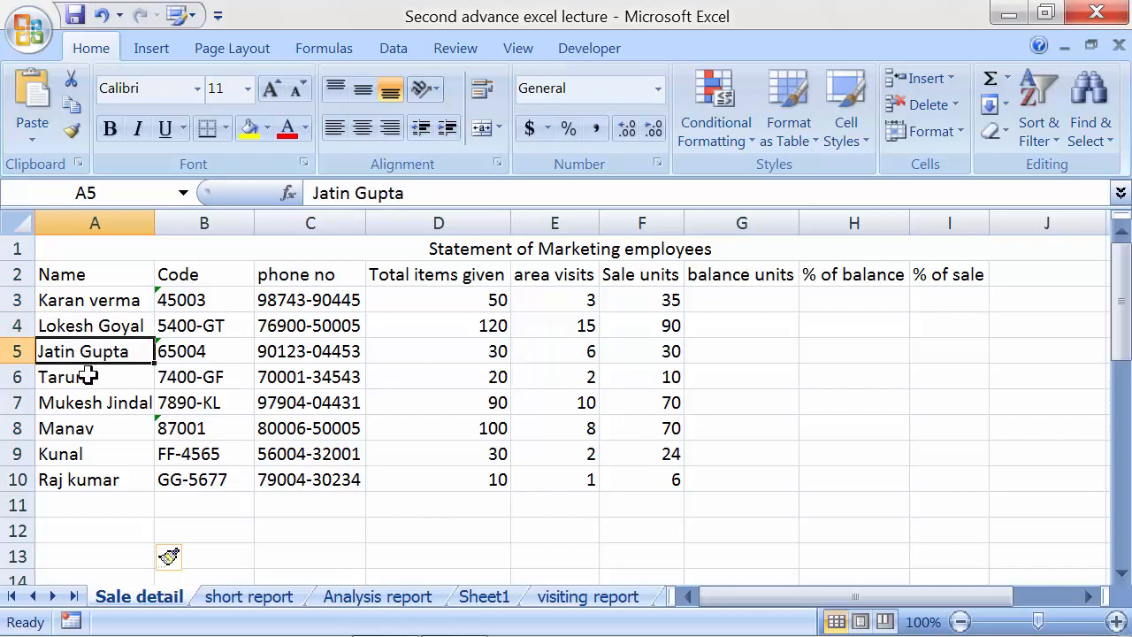
pyautogui.click(88, 376)
pyautogui.click(84, 401)
pyautogui.click(168, 299)
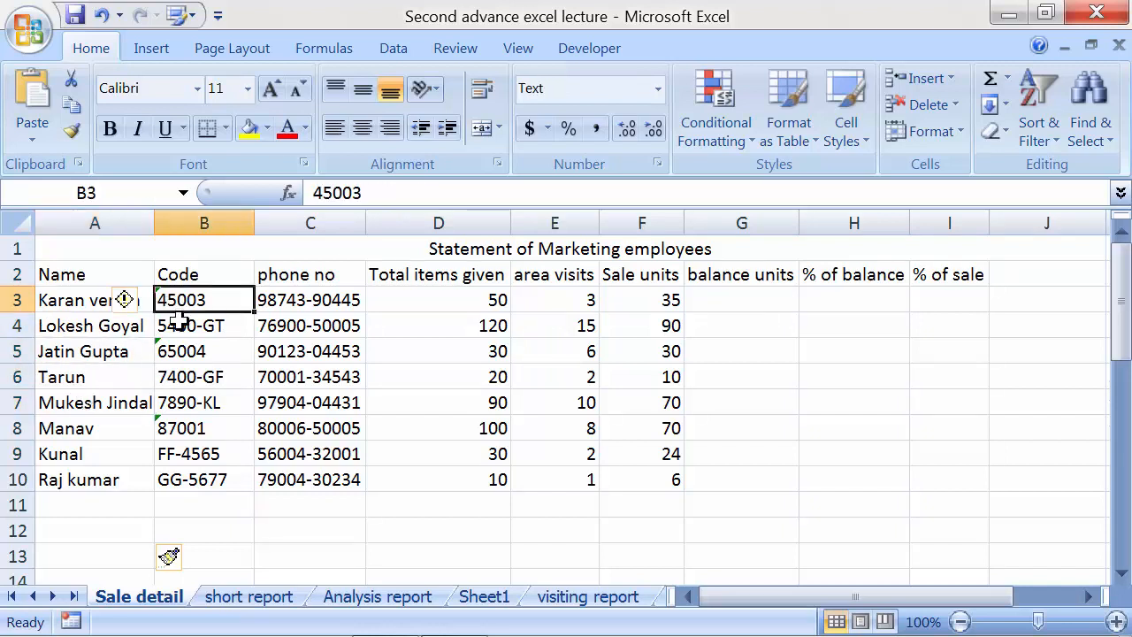
pyautogui.click(170, 325)
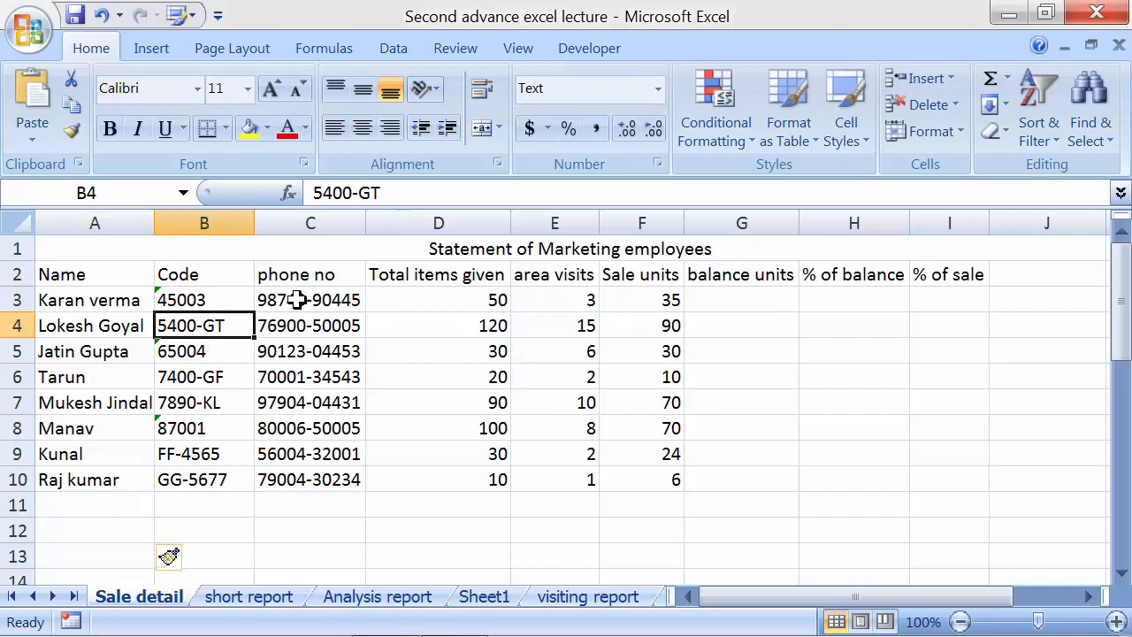
pyautogui.moveTo(298, 298); pyautogui.dragTo(301, 479)
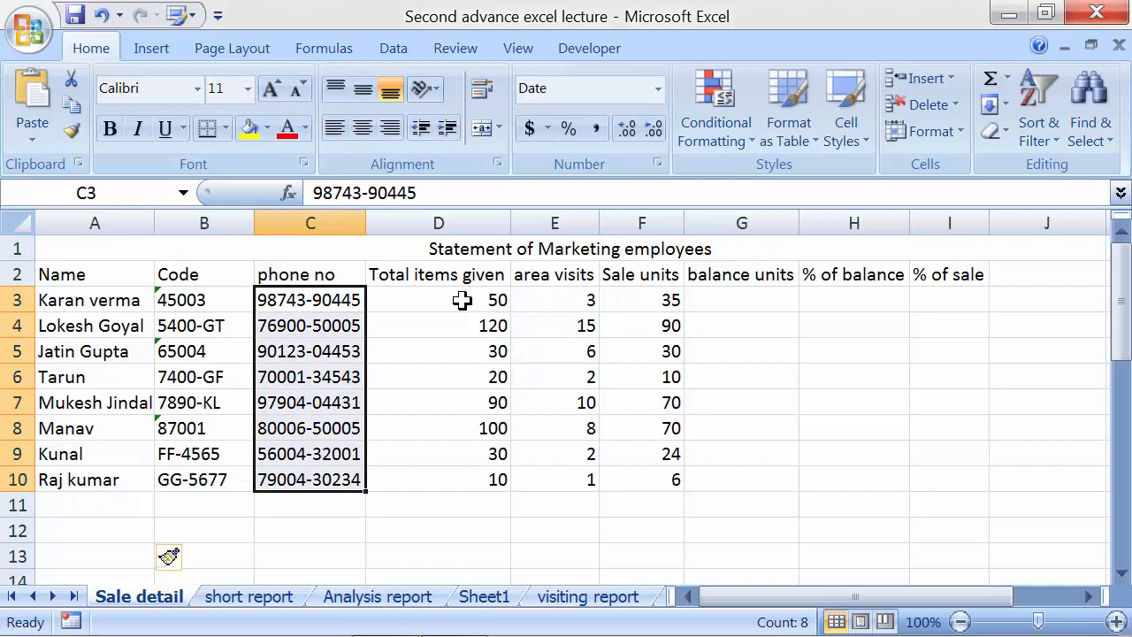
pyautogui.moveTo(461, 301); pyautogui.dragTo(458, 480)
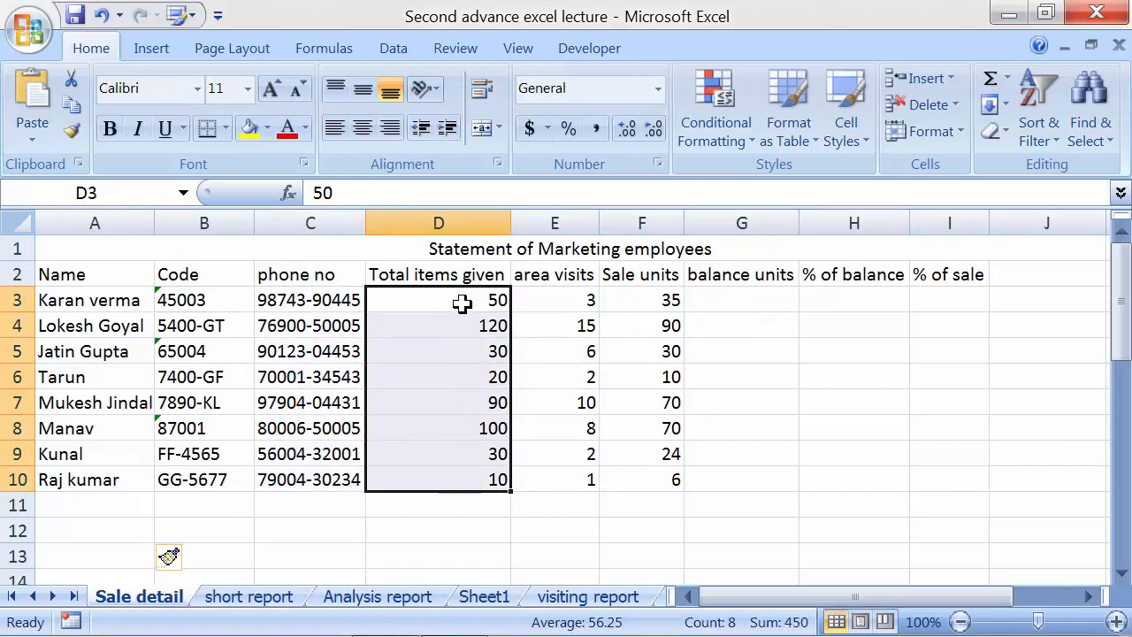
# Match each employee's items given value across rows 3 to 6
pyautogui.click(126, 300)
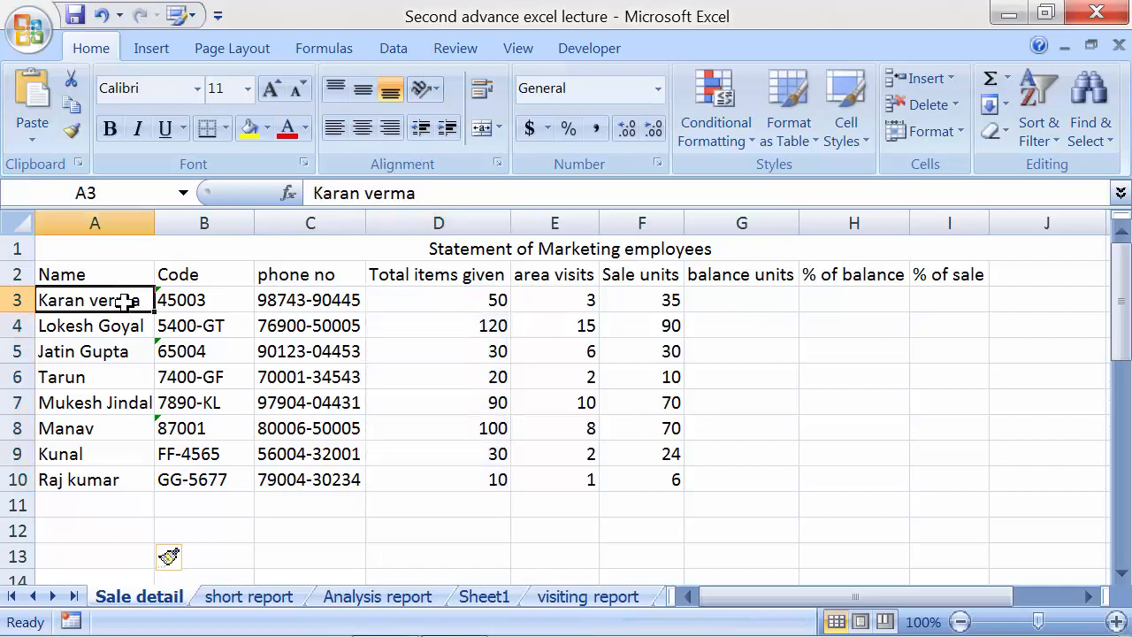
pyautogui.click(412, 290)
pyautogui.click(122, 327)
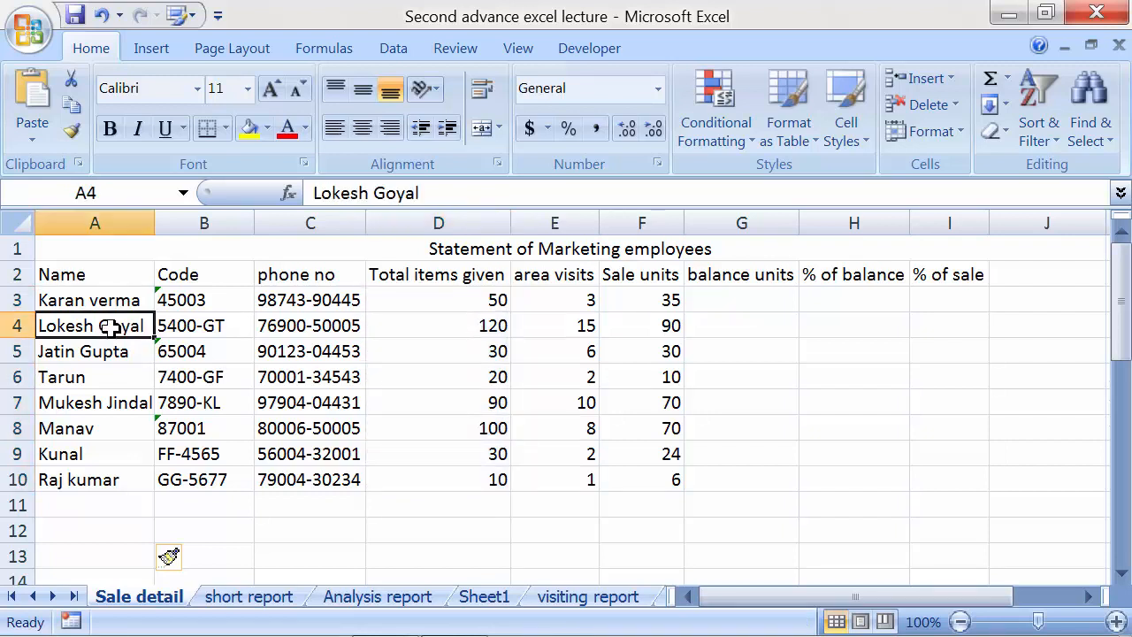
pyautogui.click(424, 317)
pyautogui.click(71, 351)
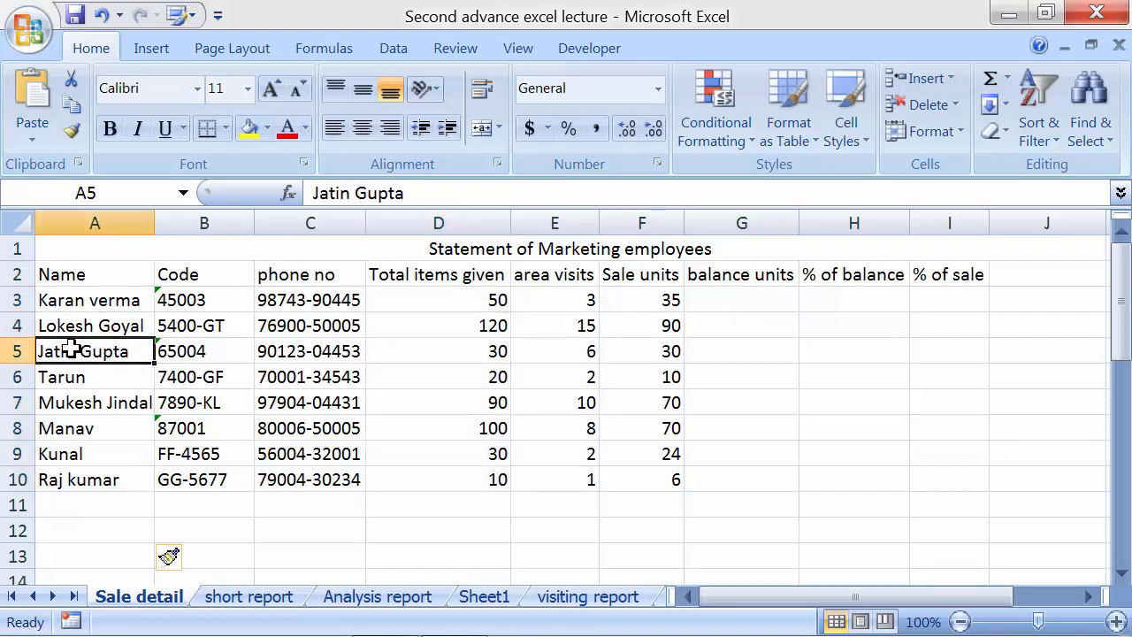
pyautogui.click(410, 351)
pyautogui.click(110, 381)
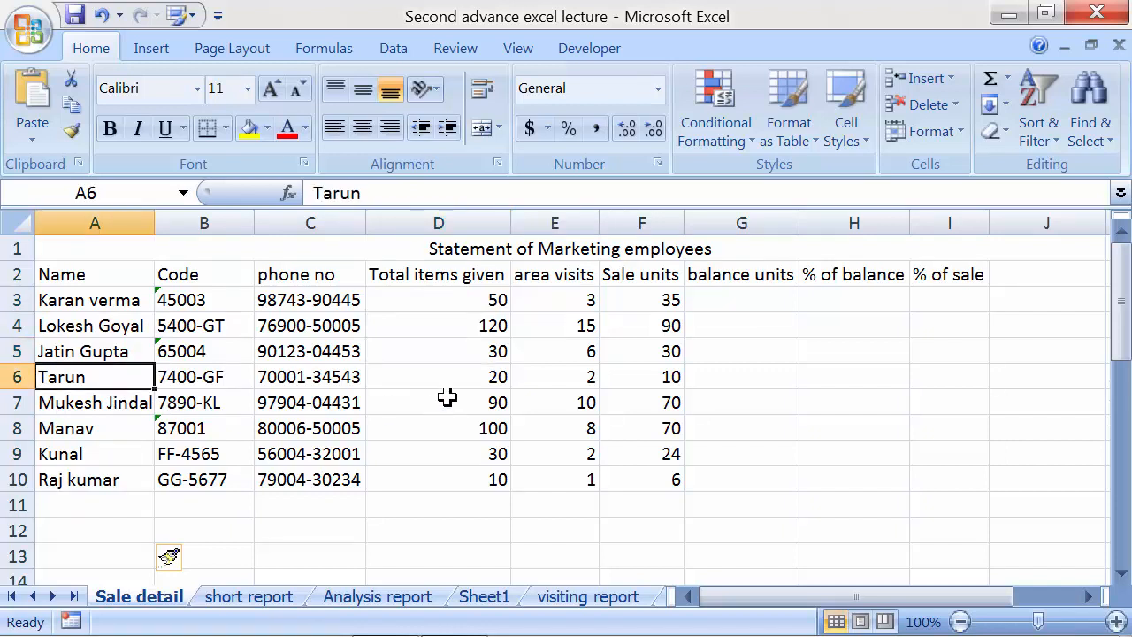
pyautogui.click(424, 380)
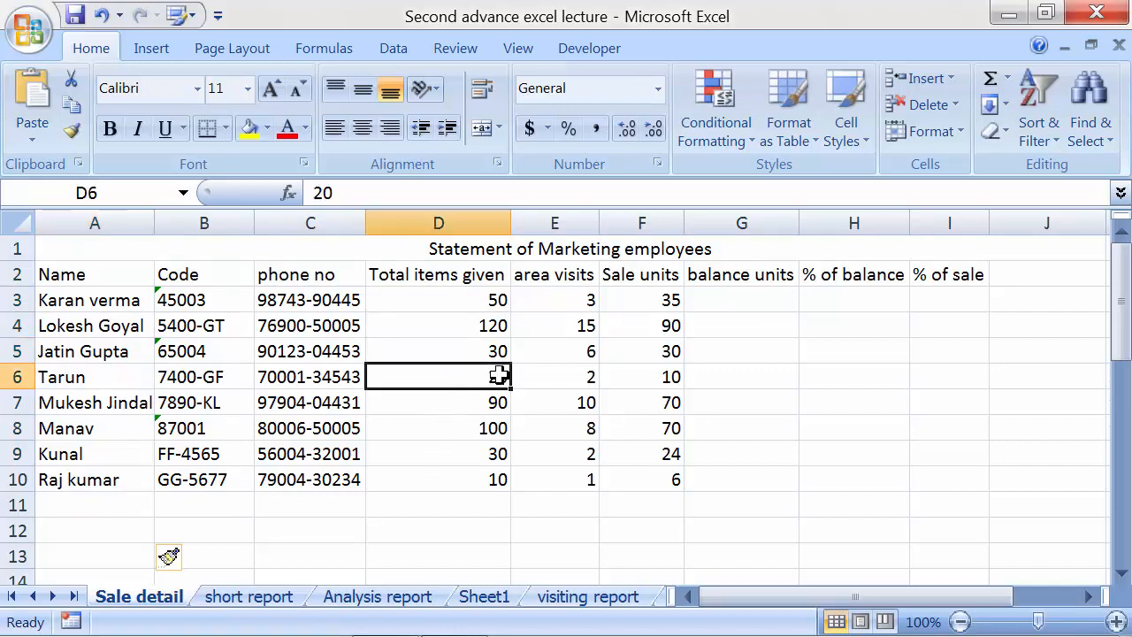
# Review the area visits and sale units values in columns E and F
pyautogui.click(563, 301)
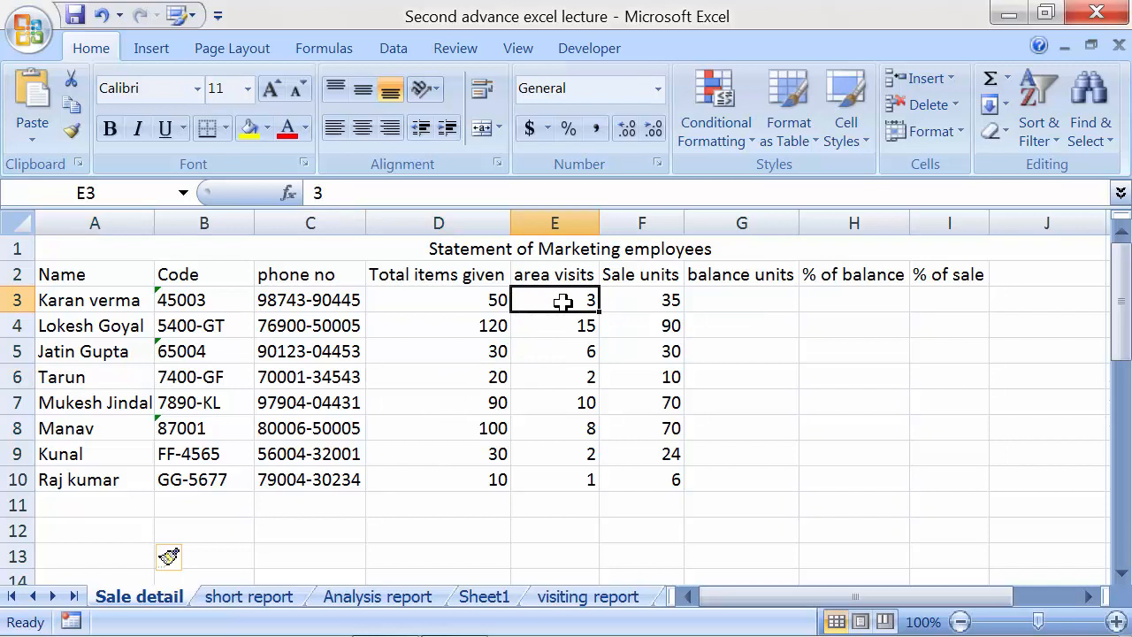
pyautogui.click(96, 299)
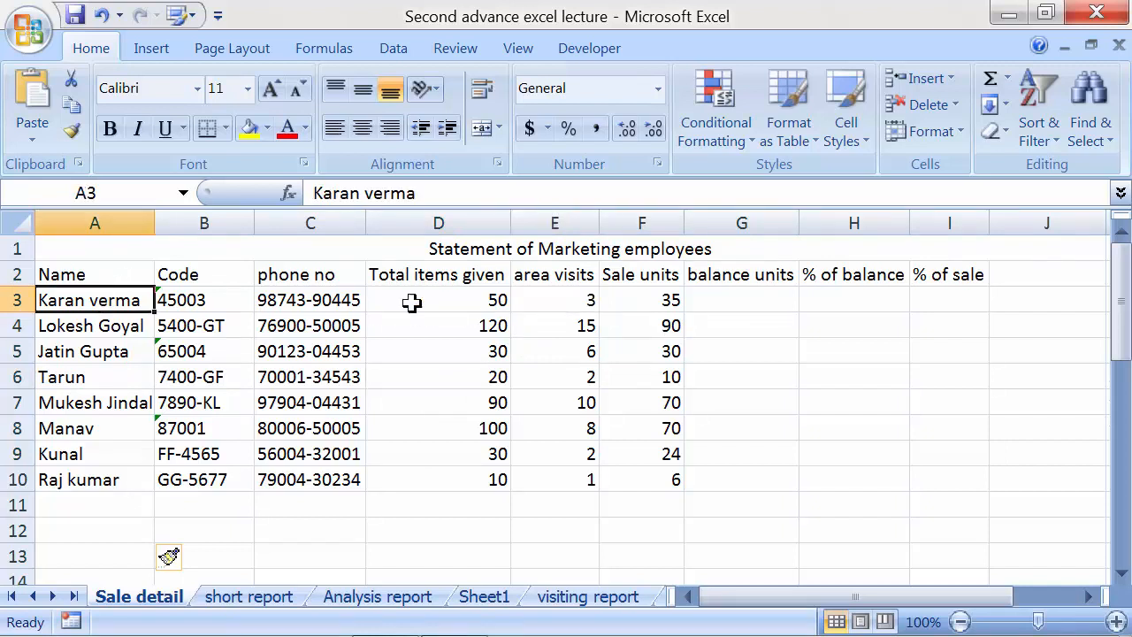
pyautogui.click(550, 300)
pyautogui.click(468, 302)
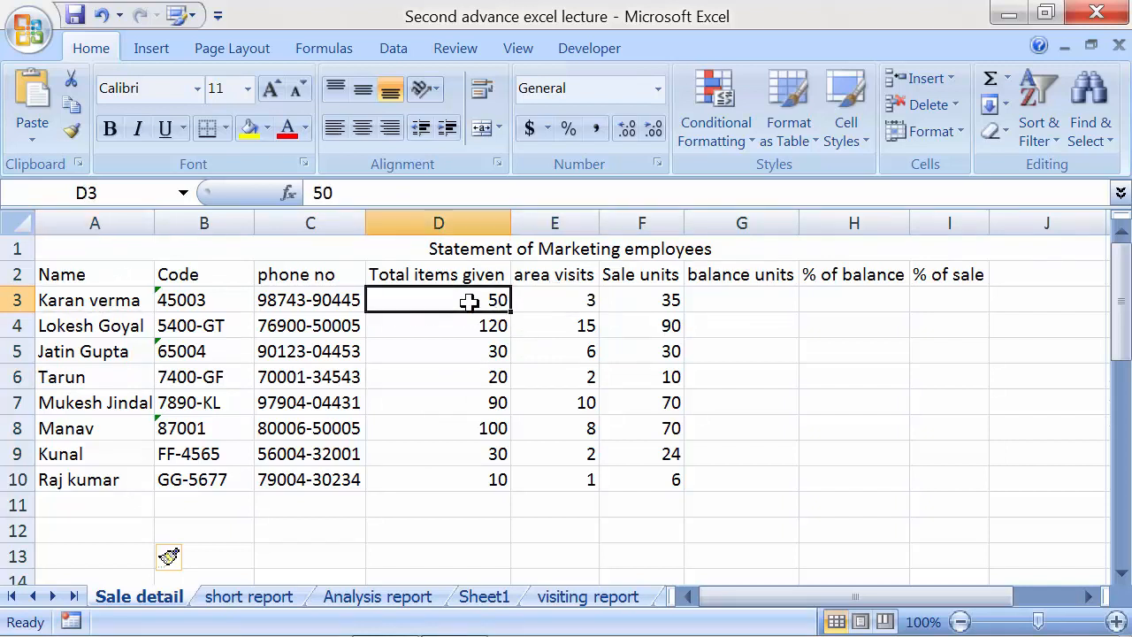
pyautogui.click(557, 326)
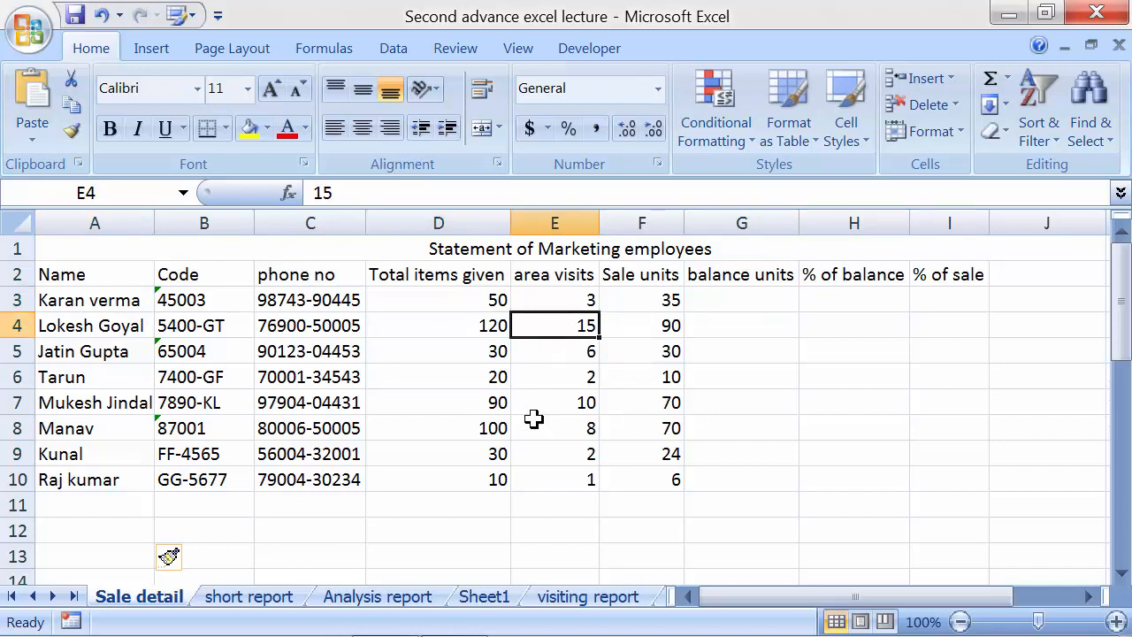
pyautogui.click(539, 355)
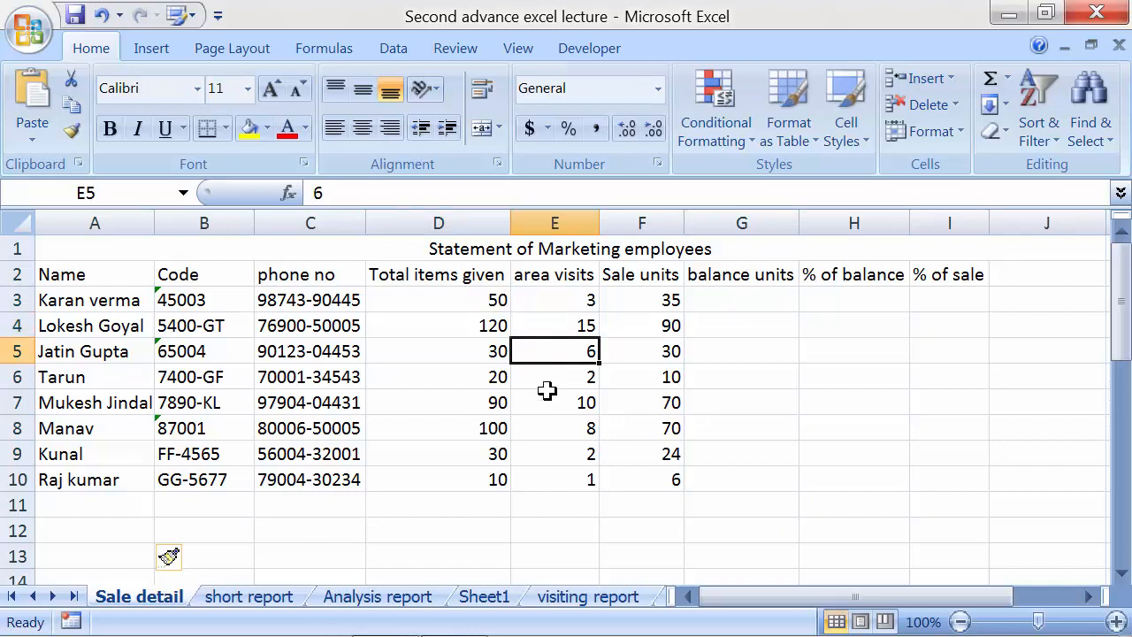
pyautogui.click(623, 299)
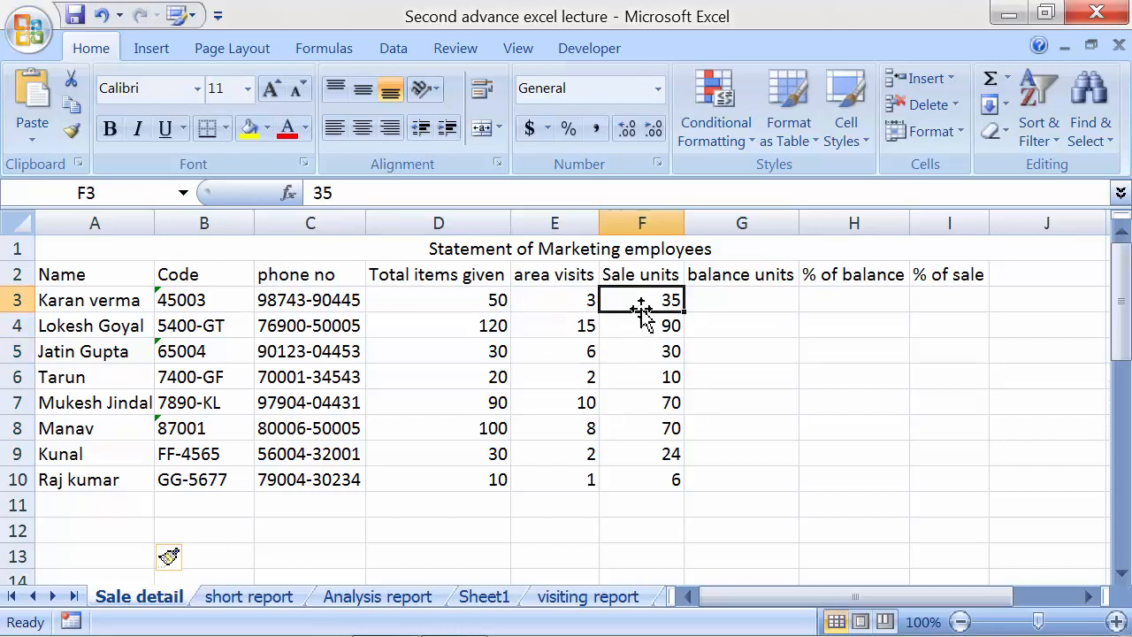
pyautogui.moveTo(642, 300); pyautogui.dragTo(645, 478)
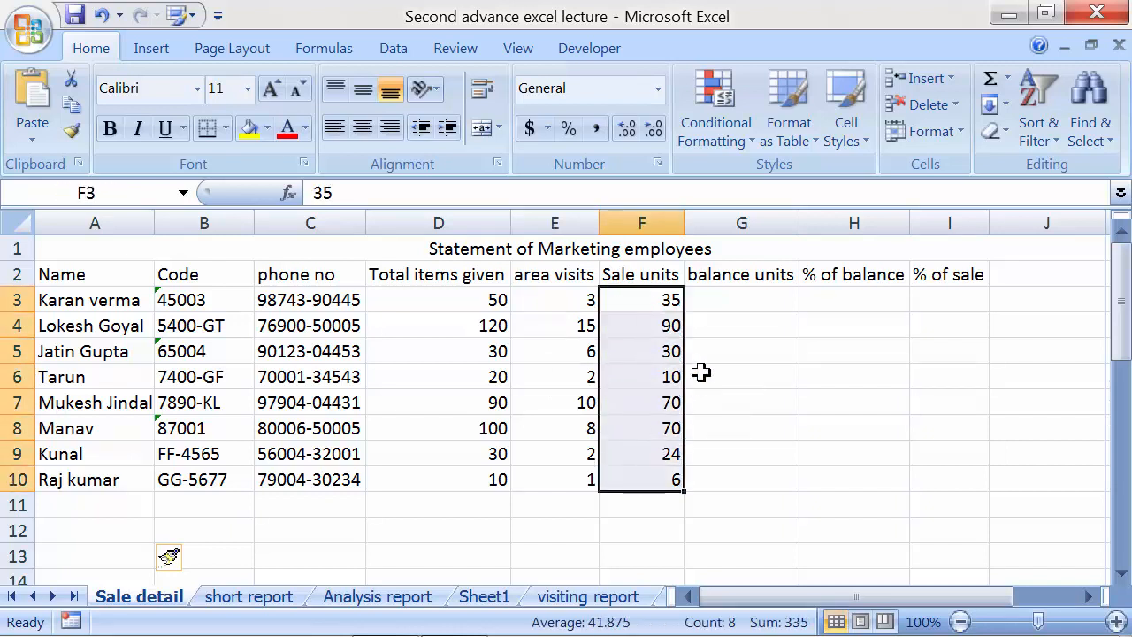
# Enter the balance formula =D3-F3 in G3 so it shows 15
pyautogui.click(722, 305)
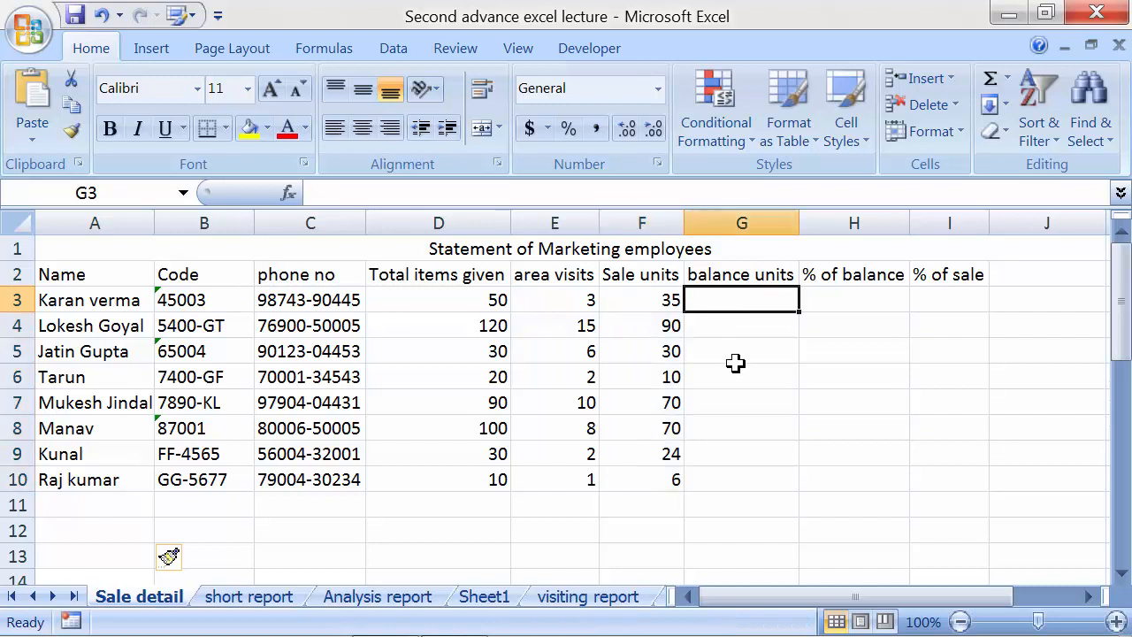
pyautogui.write('=')
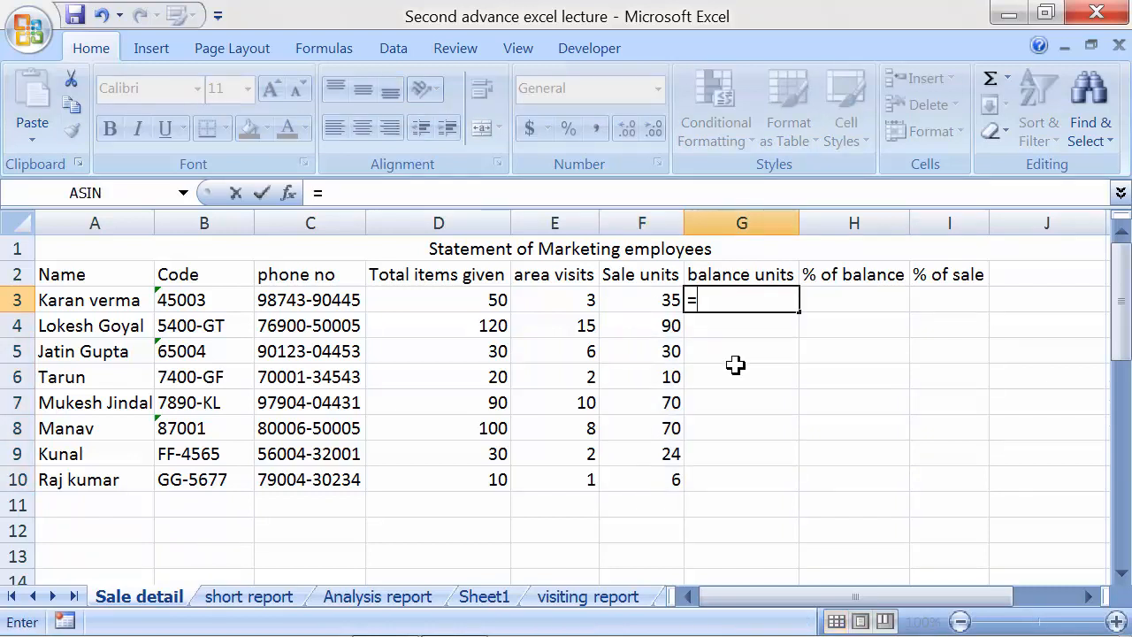
pyautogui.click(480, 300)
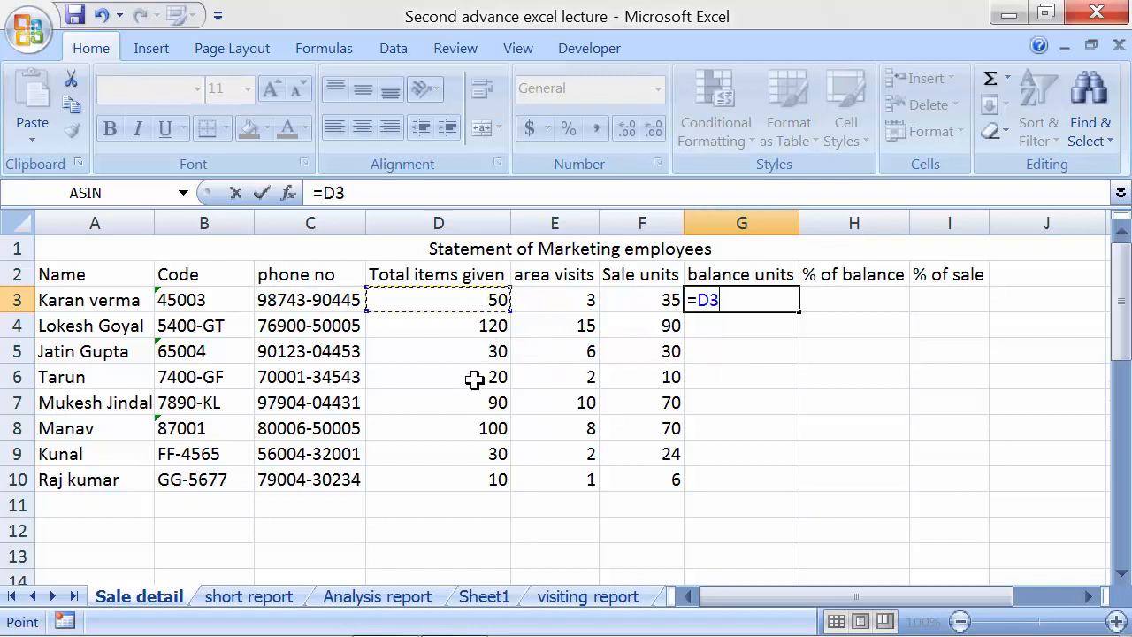
pyautogui.write('-')
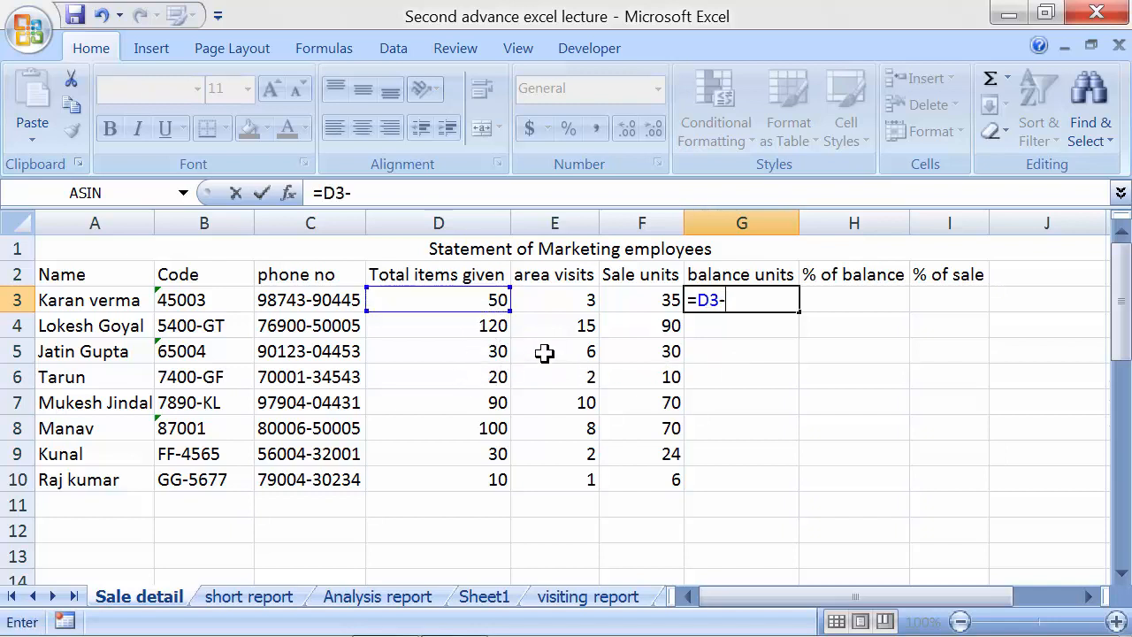
pyautogui.click(625, 301)
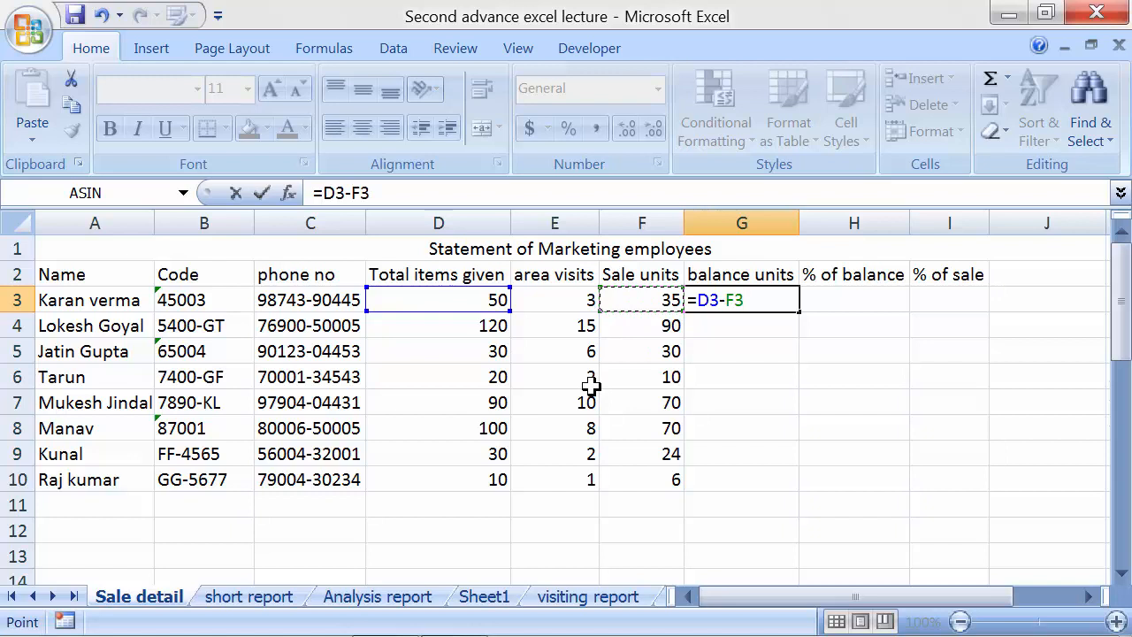
pyautogui.press('Return')
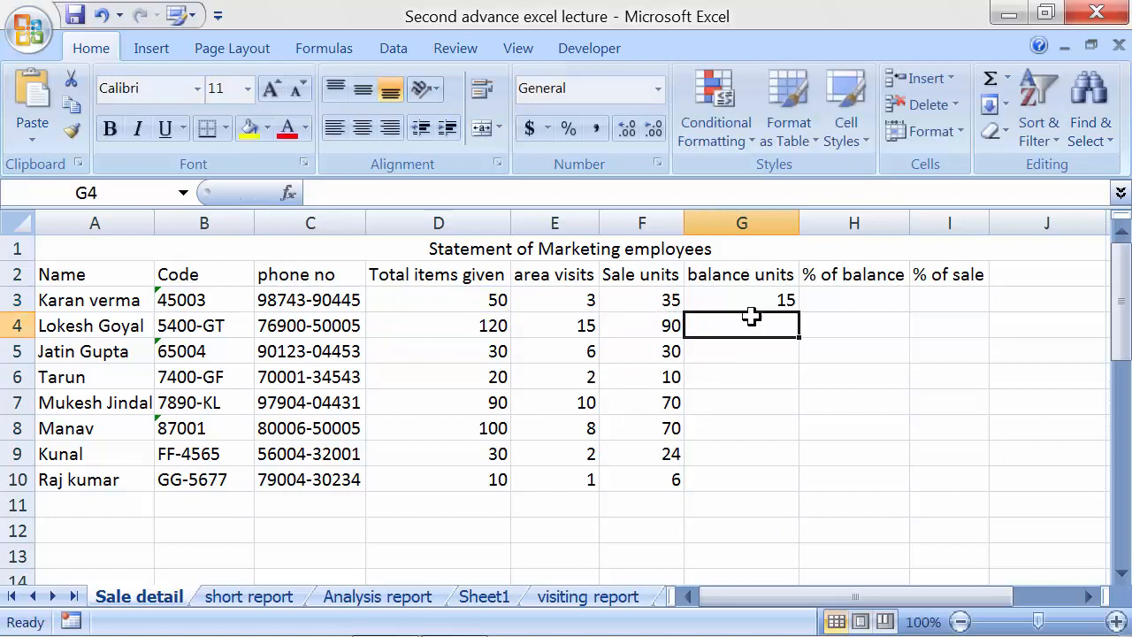
# Verify the G3 formula and fill it down to G10
pyautogui.click(752, 308)
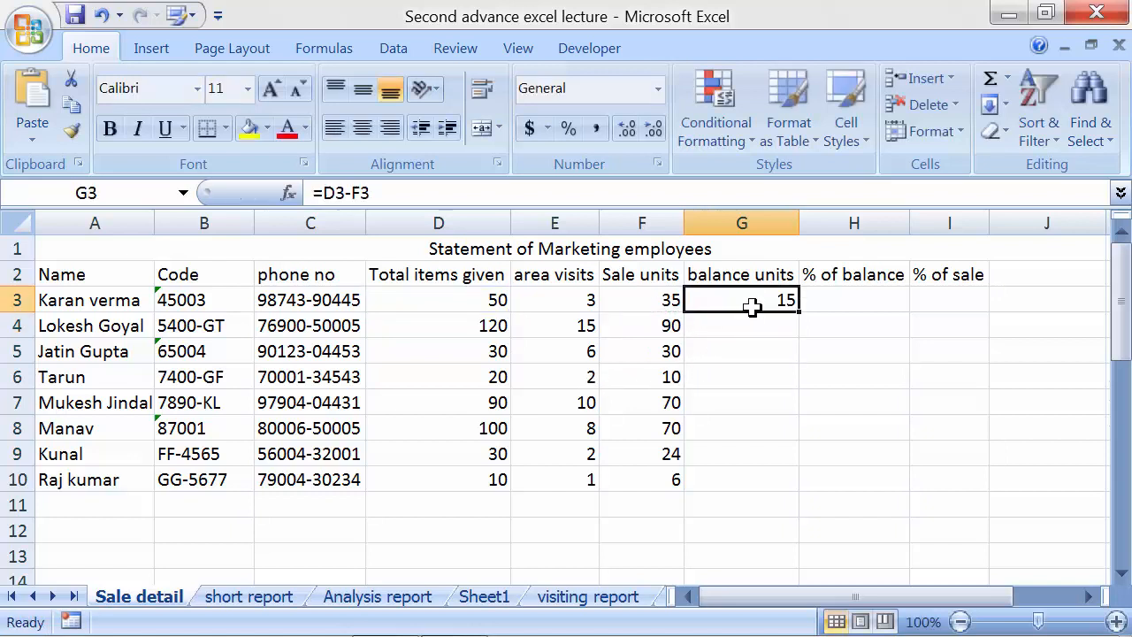
pyautogui.click(99, 303)
pyautogui.click(396, 300)
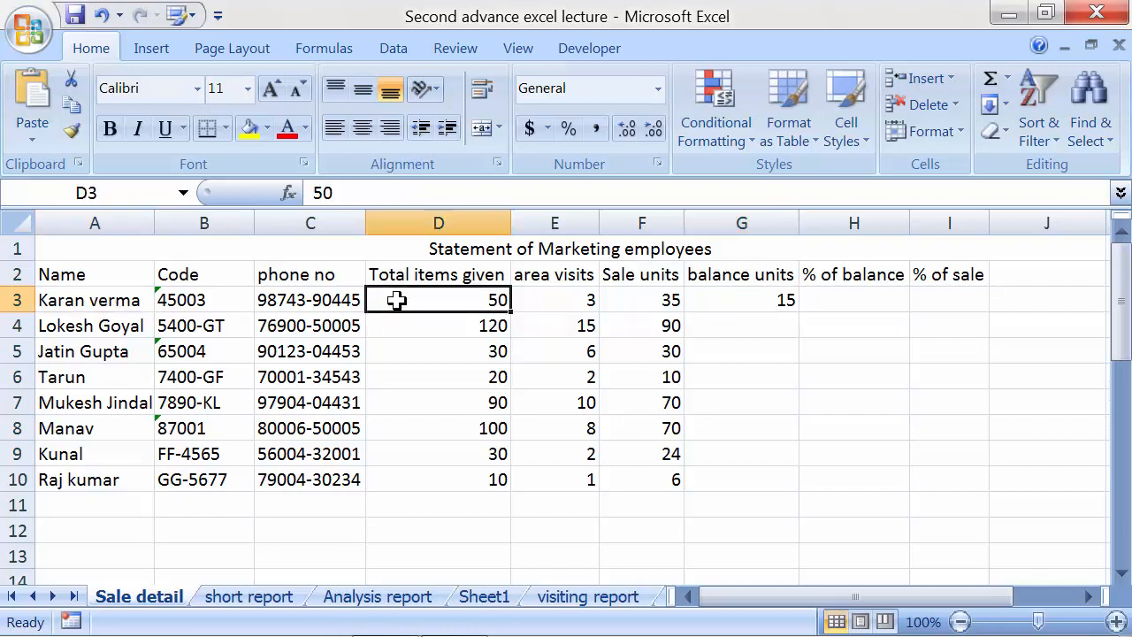
pyautogui.click(624, 301)
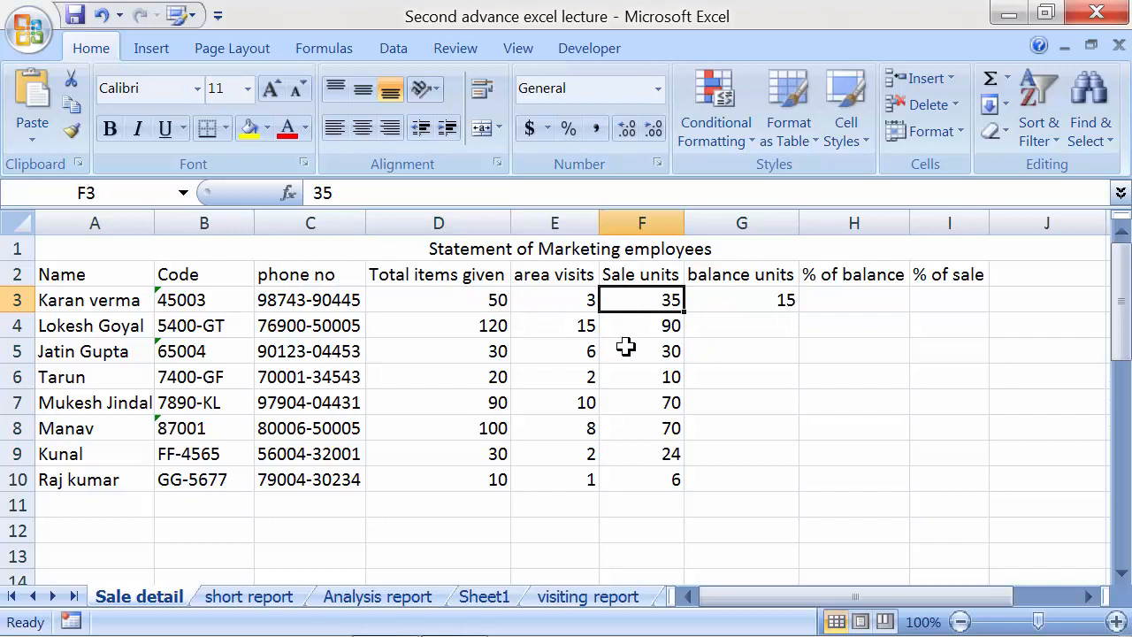
pyautogui.click(747, 307)
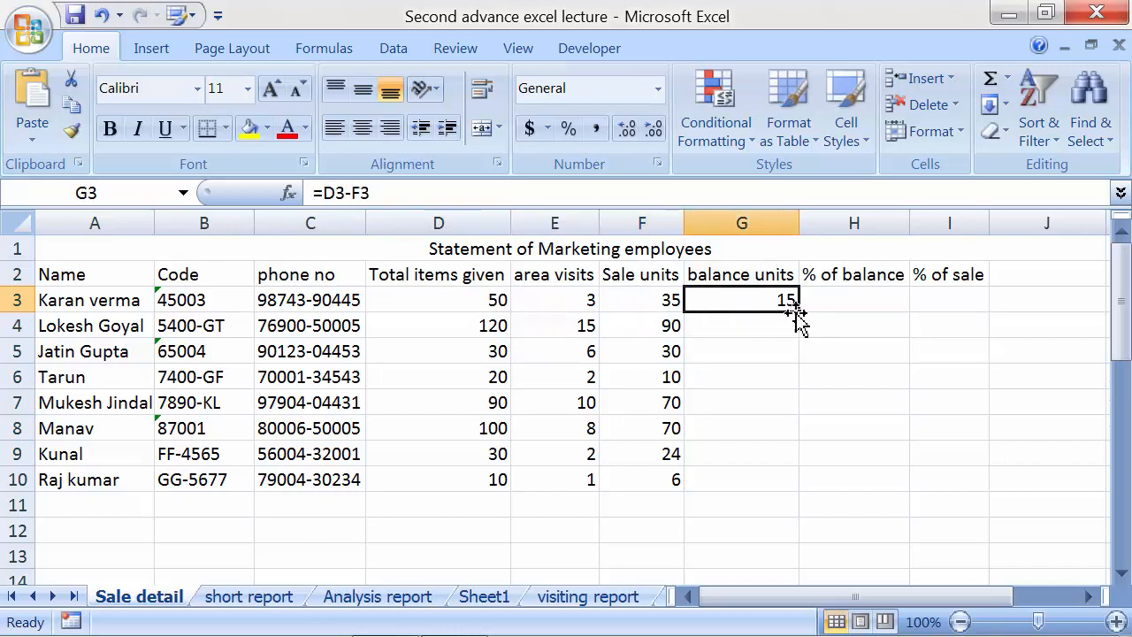
pyautogui.moveTo(796, 312); pyautogui.dragTo(791, 485)
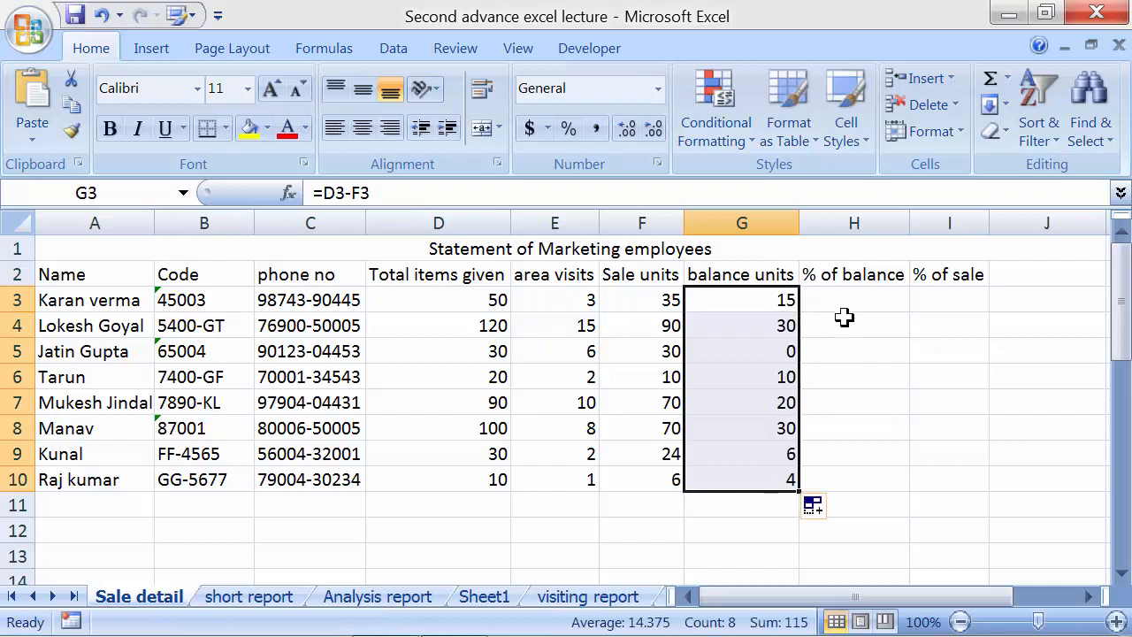
pyautogui.click(840, 300)
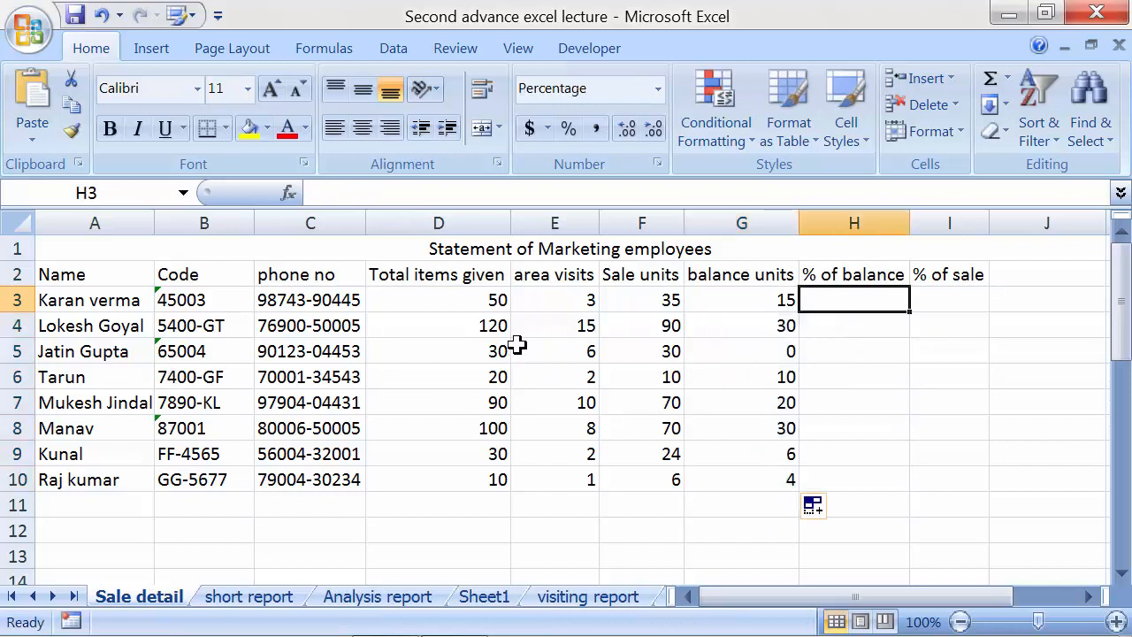
# Enter the % of balance formula =G3/D3 in H3
pyautogui.click(483, 322)
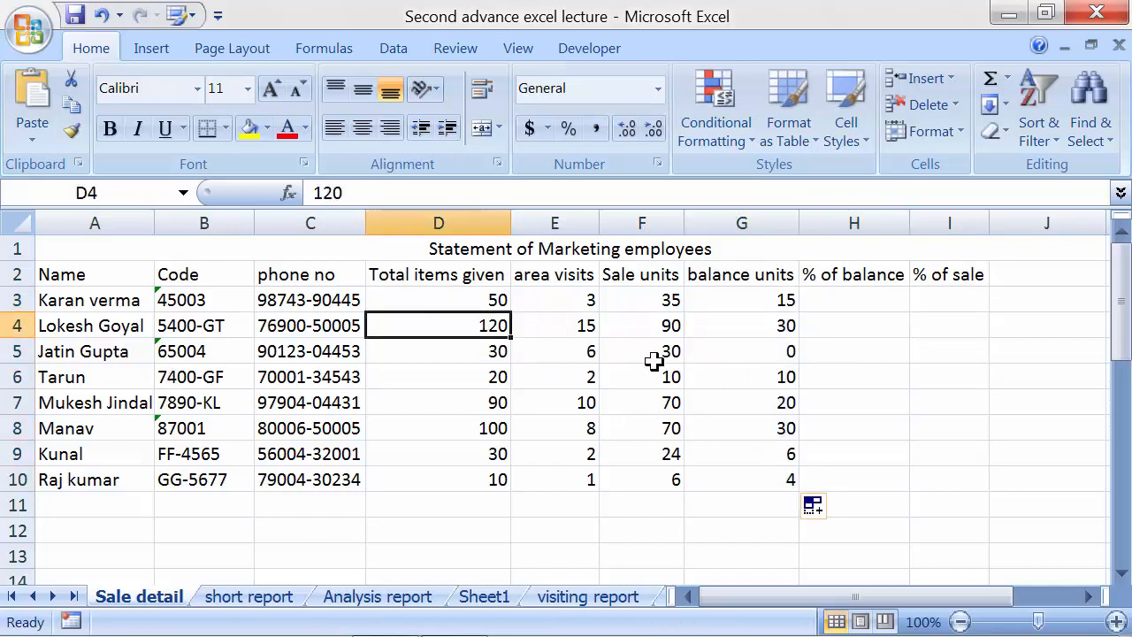
pyautogui.click(653, 324)
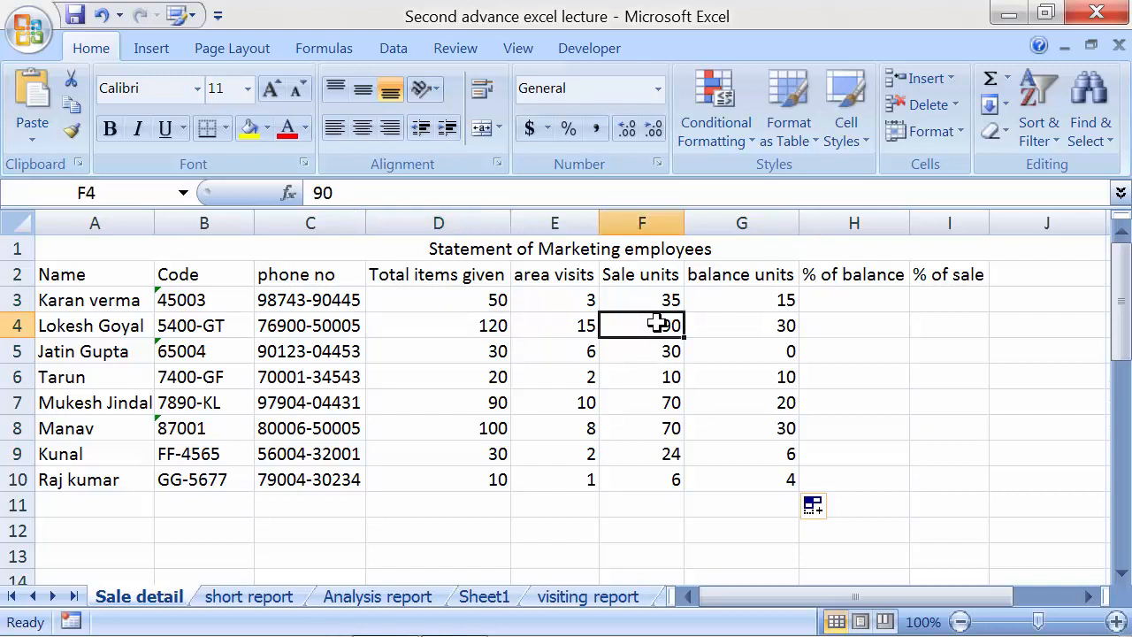
pyautogui.click(745, 328)
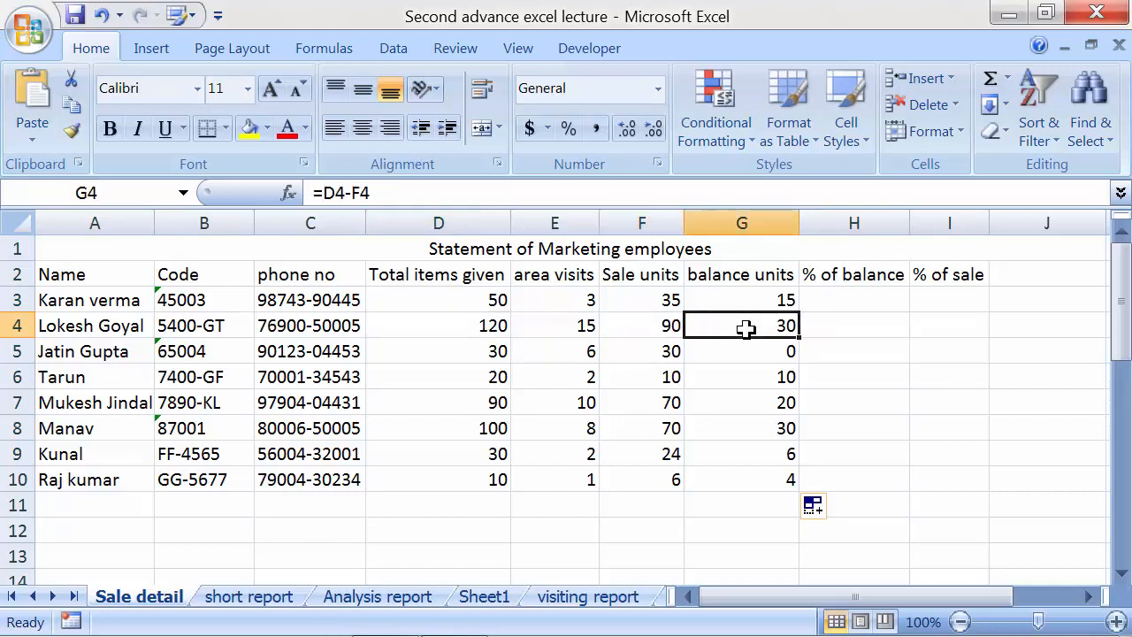
pyautogui.click(822, 304)
pyautogui.write('=')
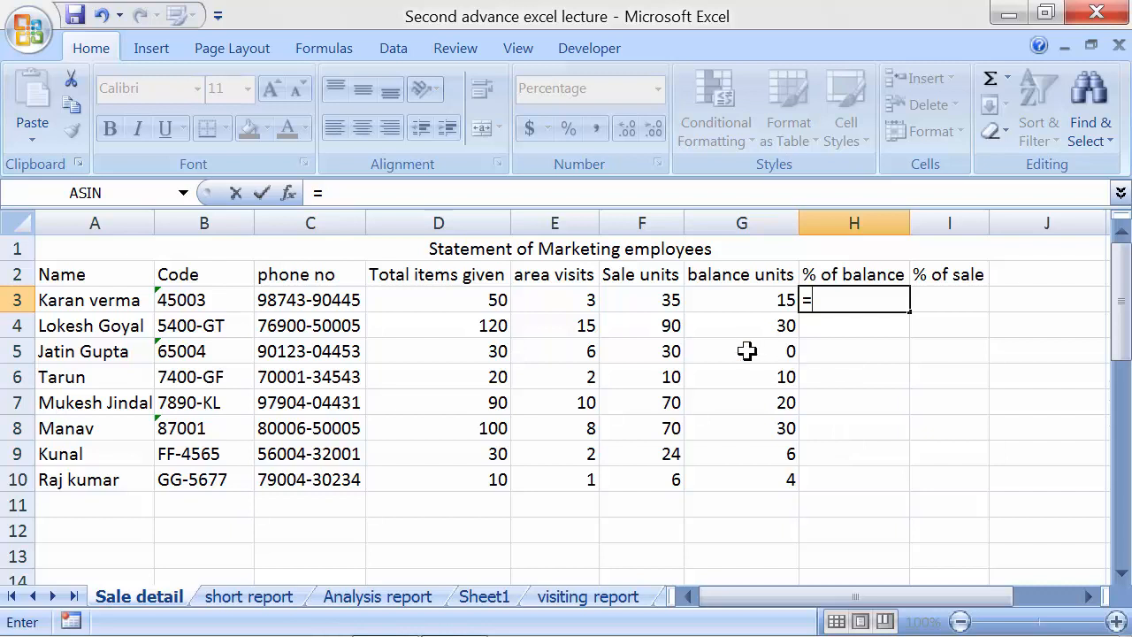
pyautogui.click(749, 301)
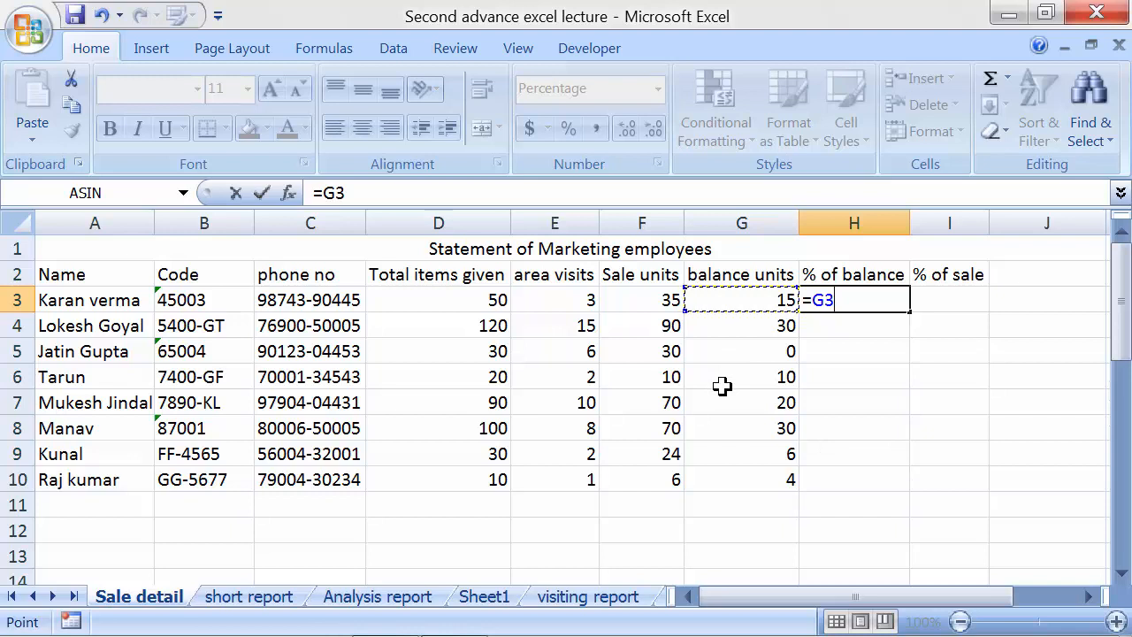
pyautogui.write('/')
pyautogui.click(475, 297)
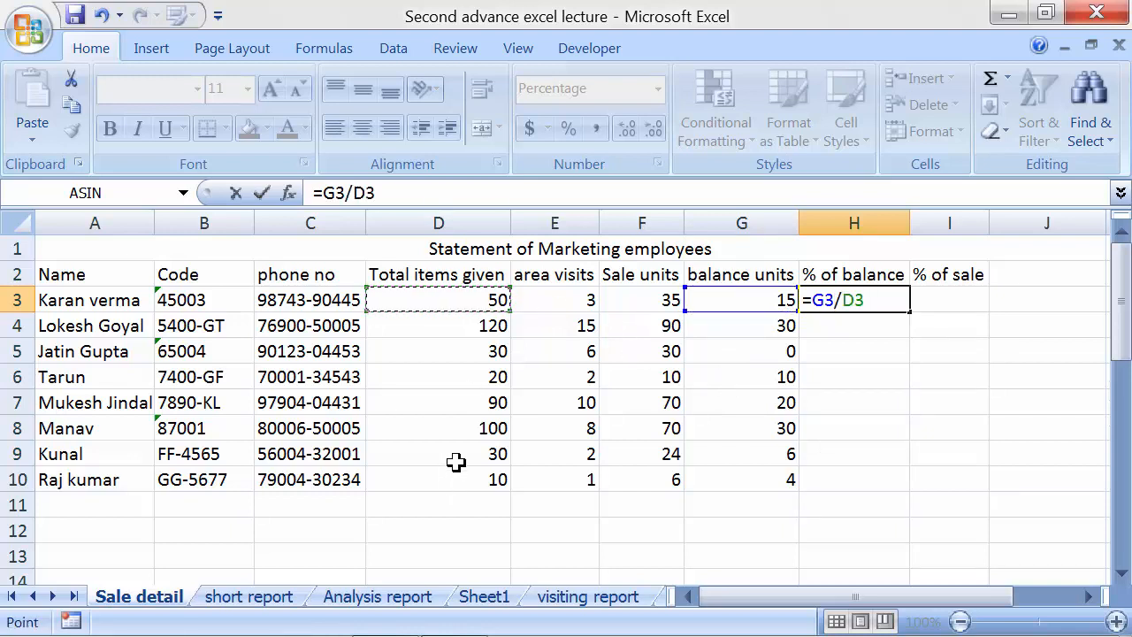
pyautogui.press('Return')
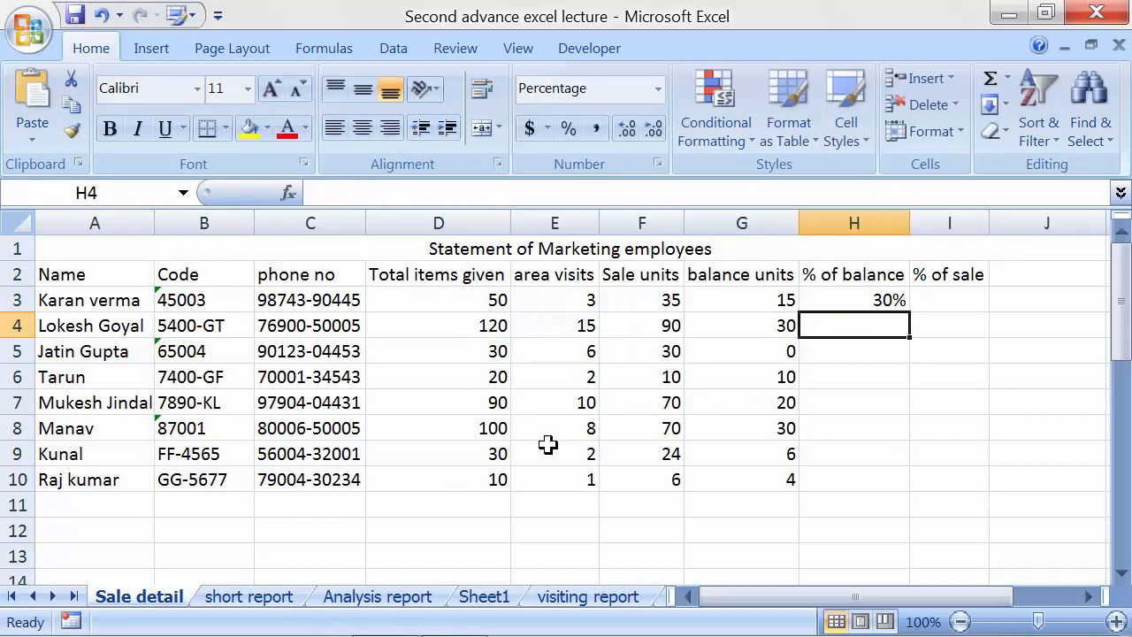
# Fill the =G3/D3 formula down to H10 and check the copy in H4
pyautogui.click(805, 301)
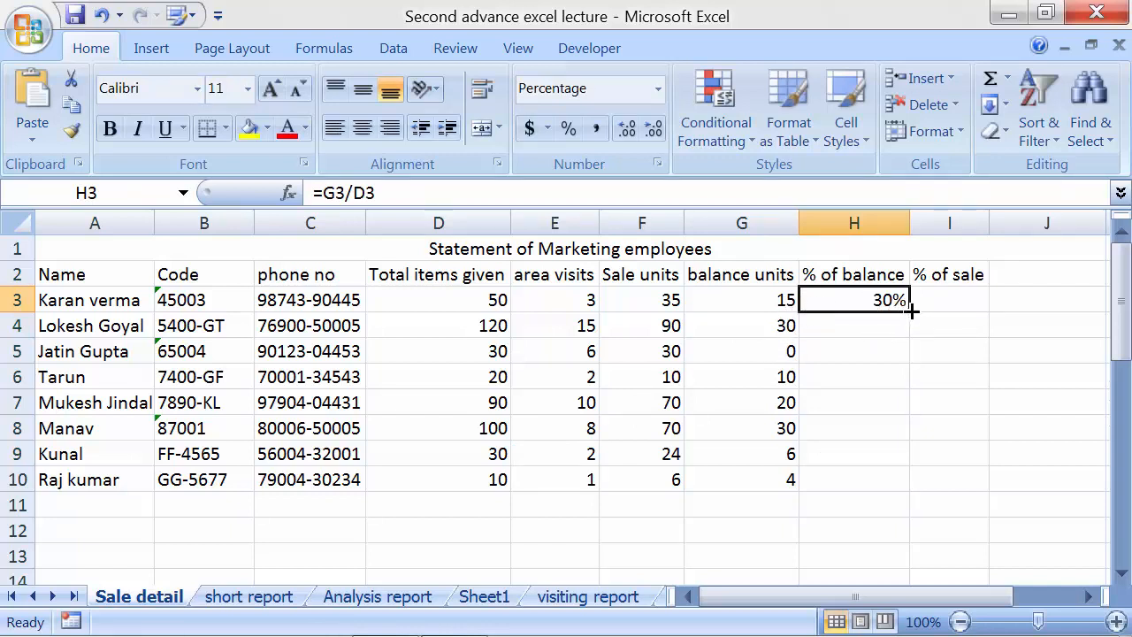
pyautogui.moveTo(909, 311); pyautogui.dragTo(906, 489)
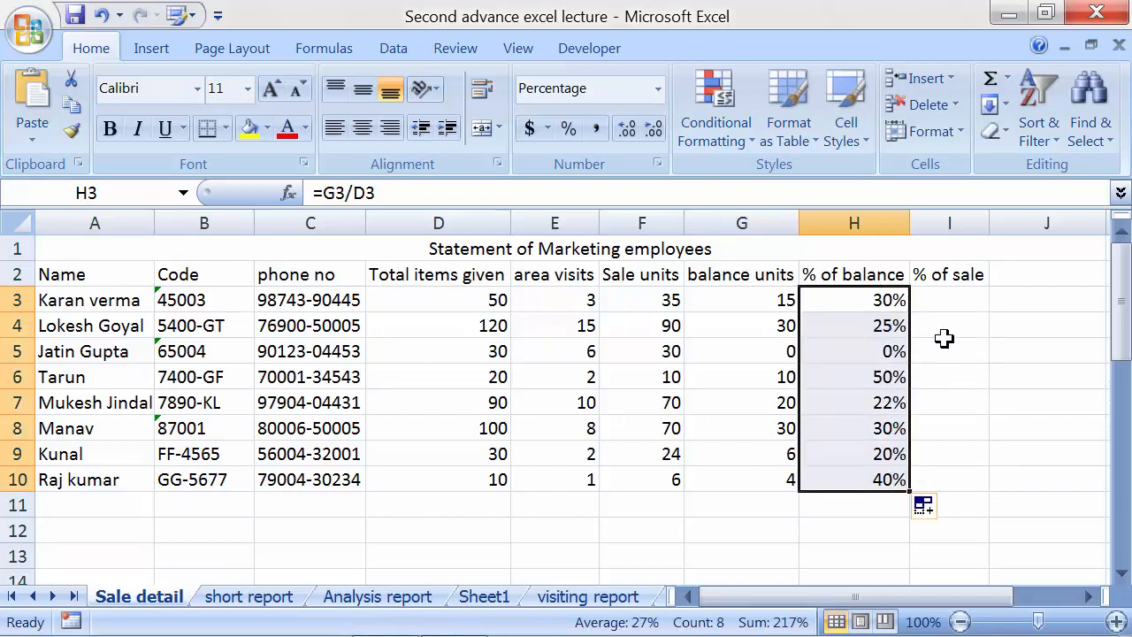
pyautogui.click(885, 334)
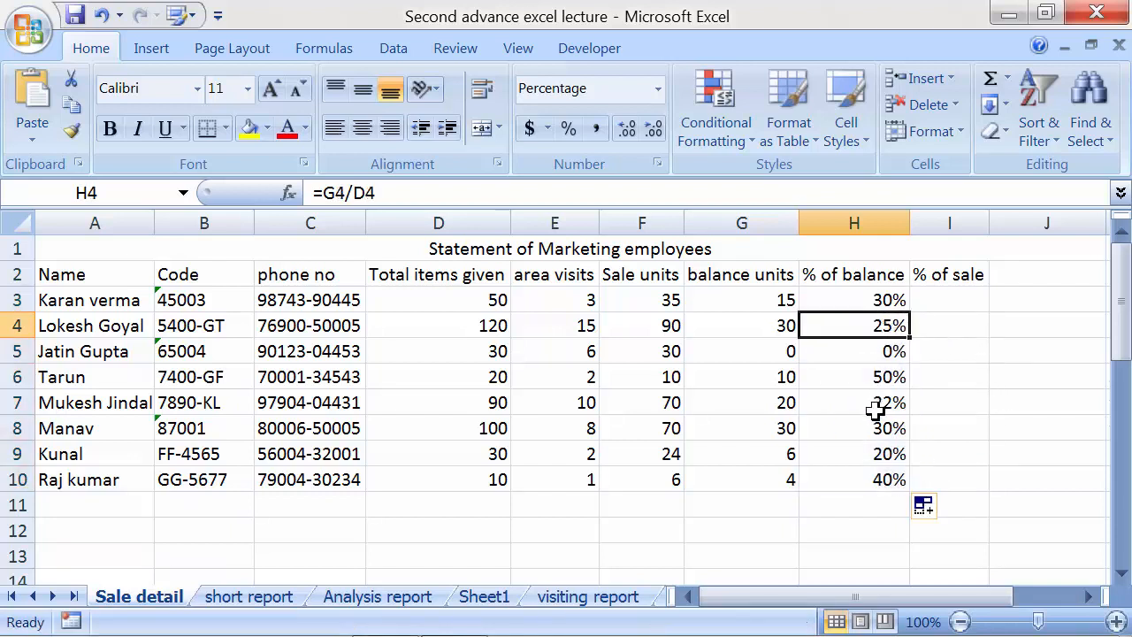
pyautogui.moveTo(876, 298); pyautogui.dragTo(882, 477)
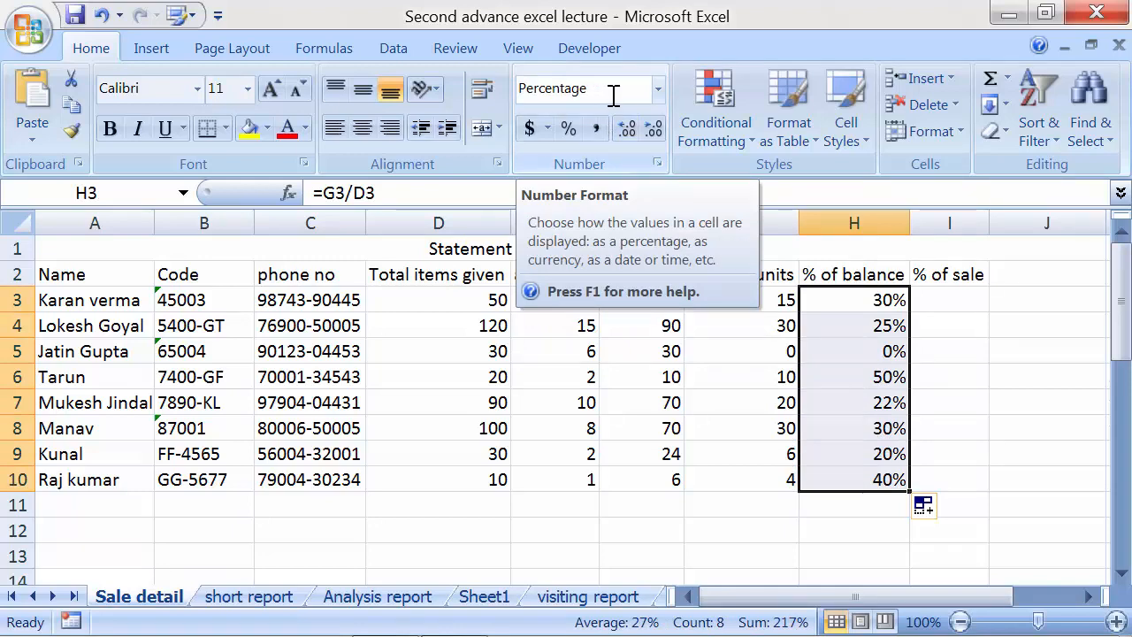
pyautogui.click(658, 88)
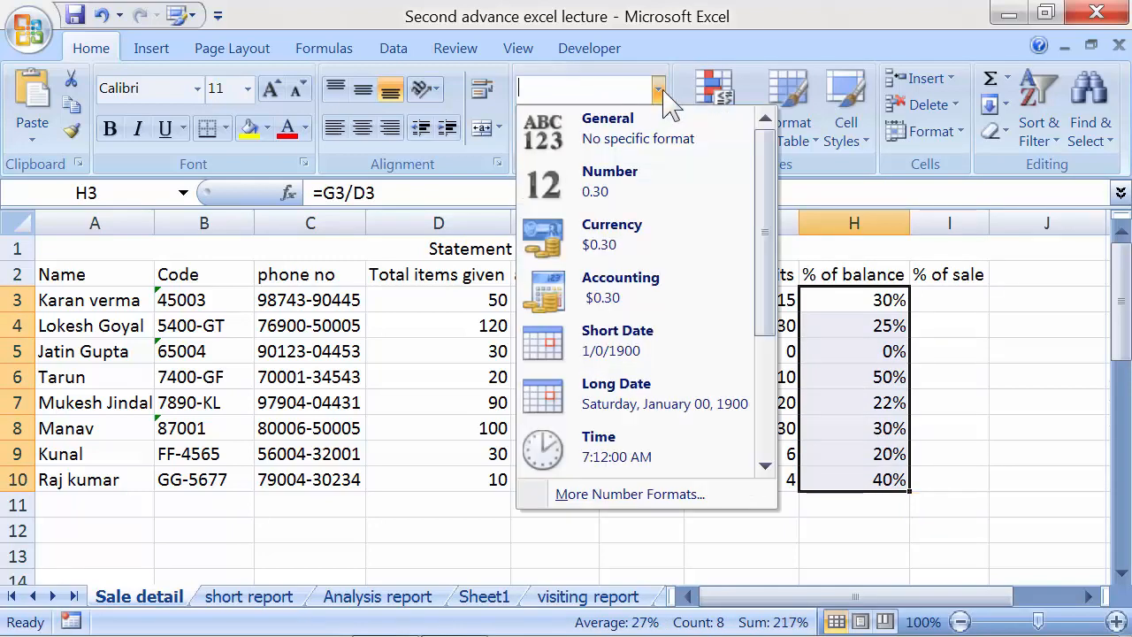
pyautogui.moveTo(766, 182); pyautogui.dragTo(769, 311)
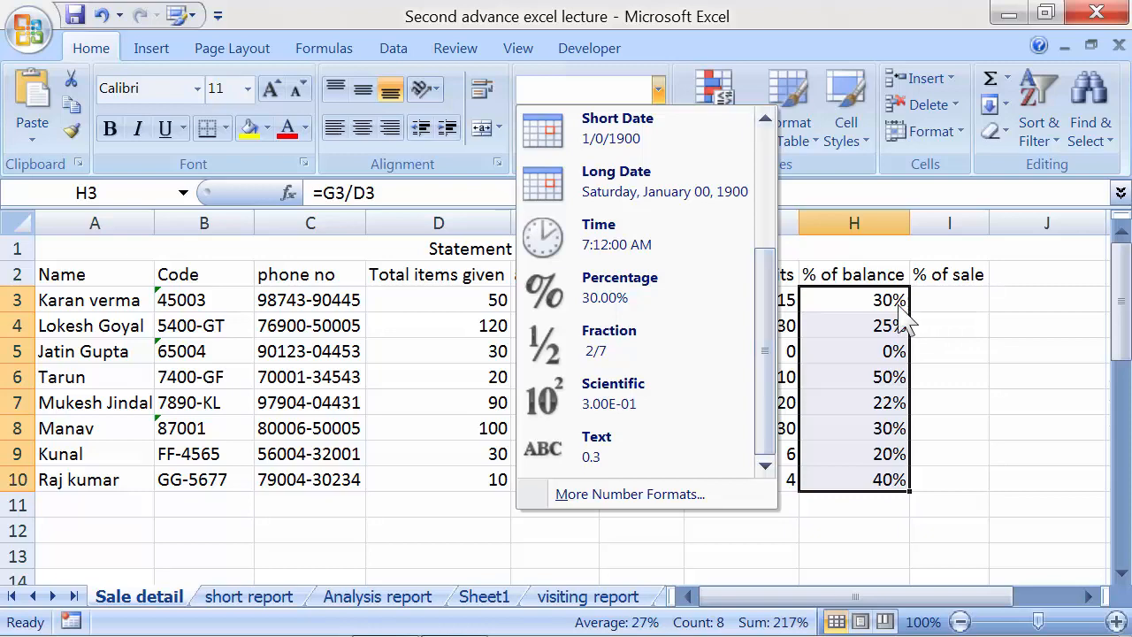
pyautogui.click(897, 303)
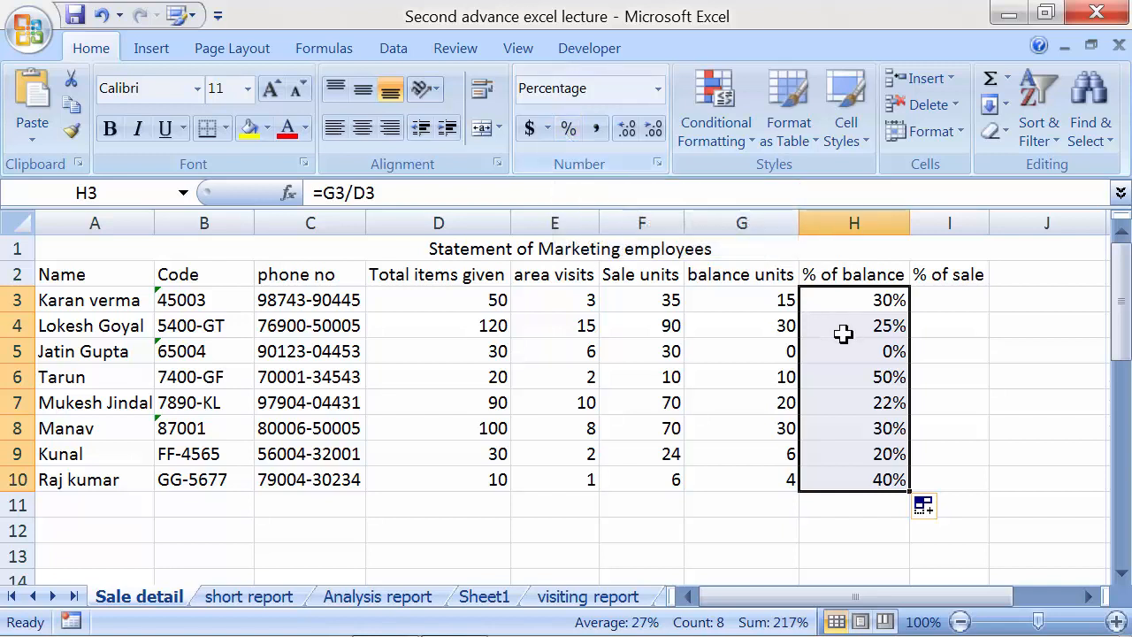
# Enter the % of sale formula =F3/D3 in I3 and fill it down to I10
pyautogui.click(924, 301)
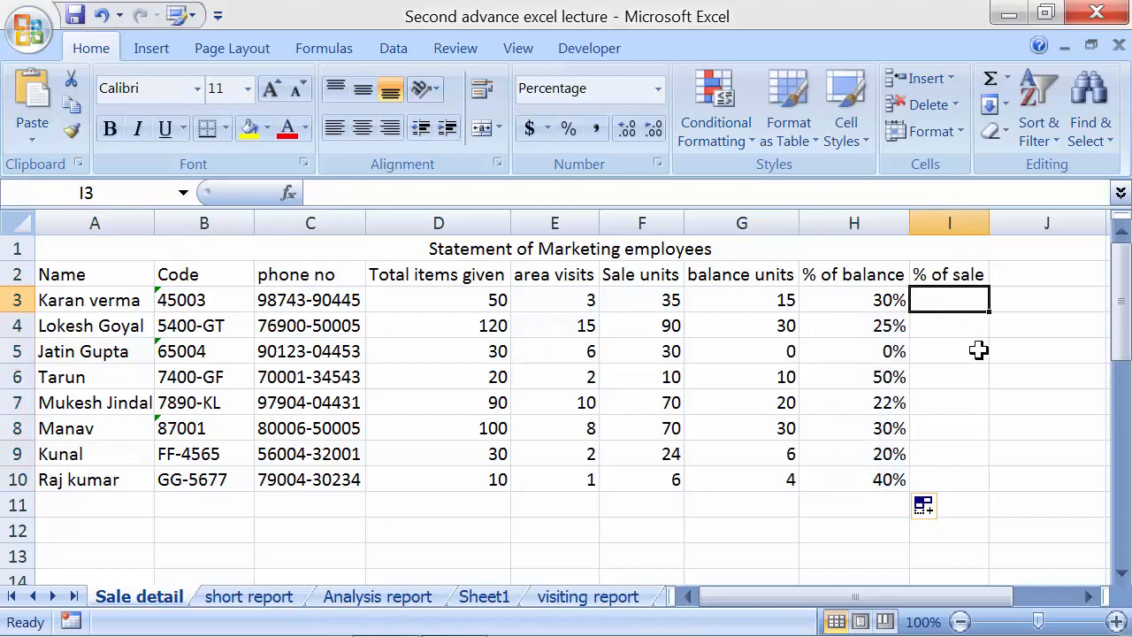
pyautogui.write('=')
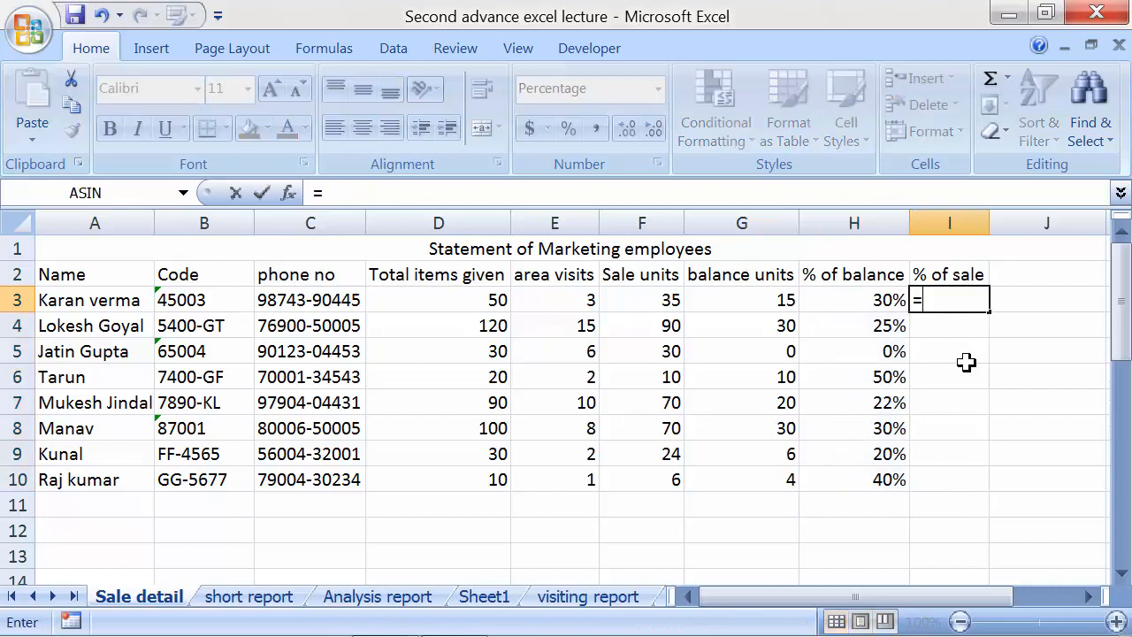
pyautogui.click(664, 300)
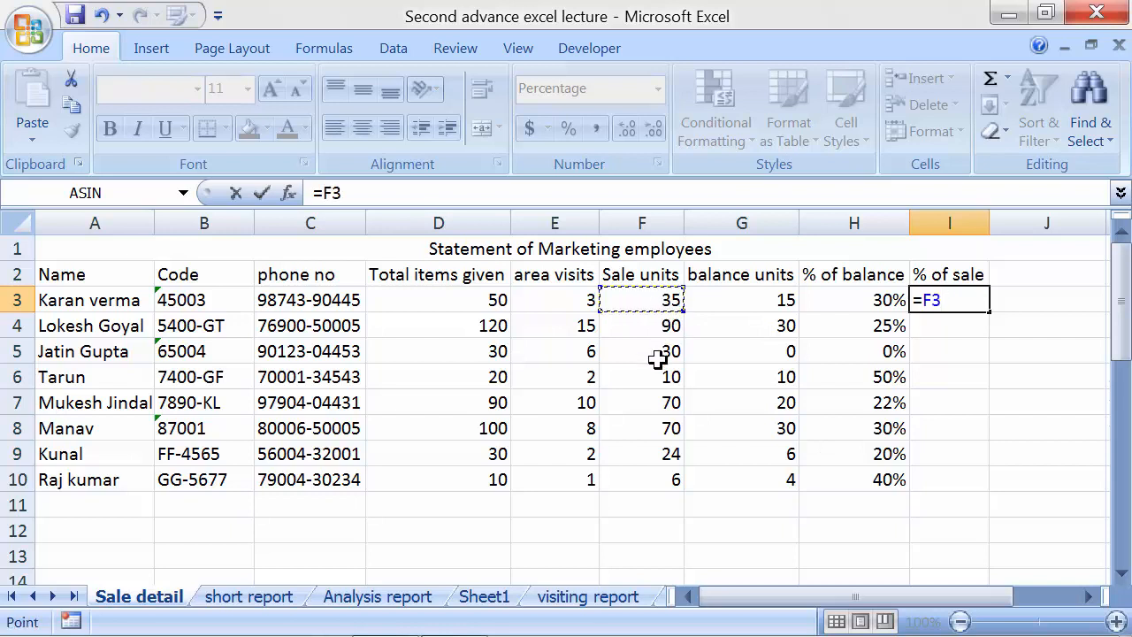
pyautogui.write('/')
pyautogui.click(449, 301)
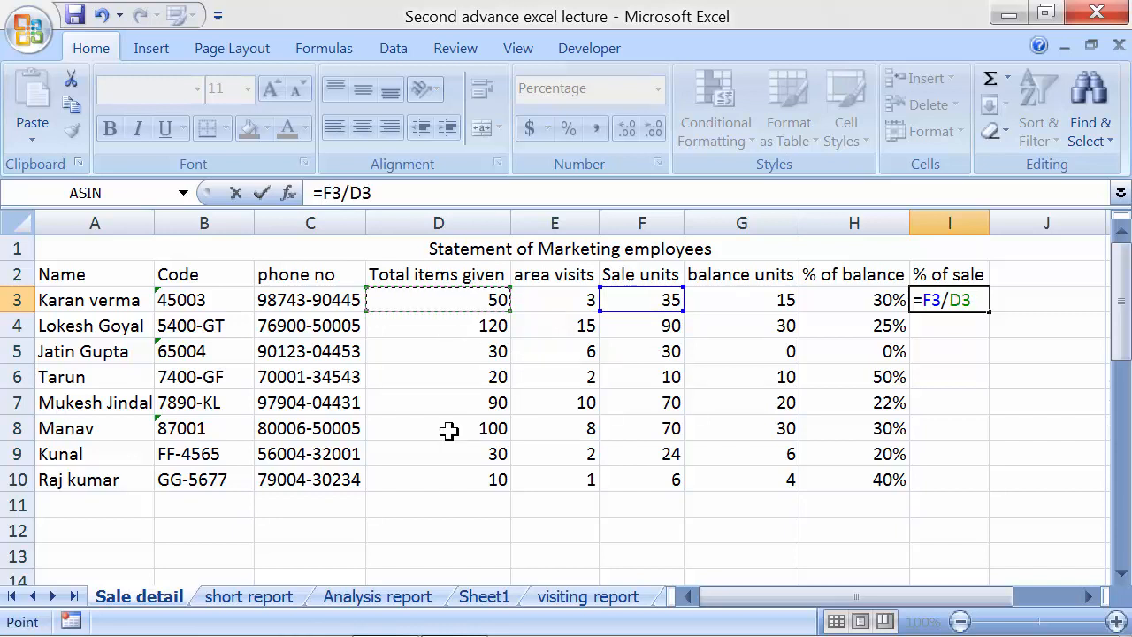
pyautogui.press('Return')
pyautogui.click(948, 303)
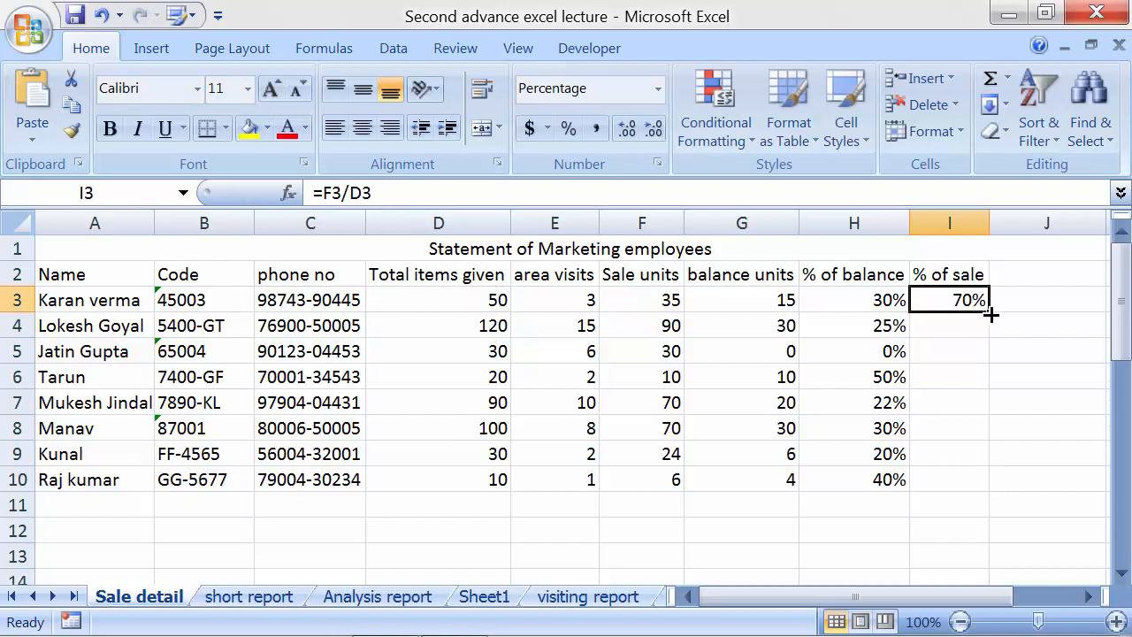
pyautogui.moveTo(991, 314); pyautogui.dragTo(1003, 480)
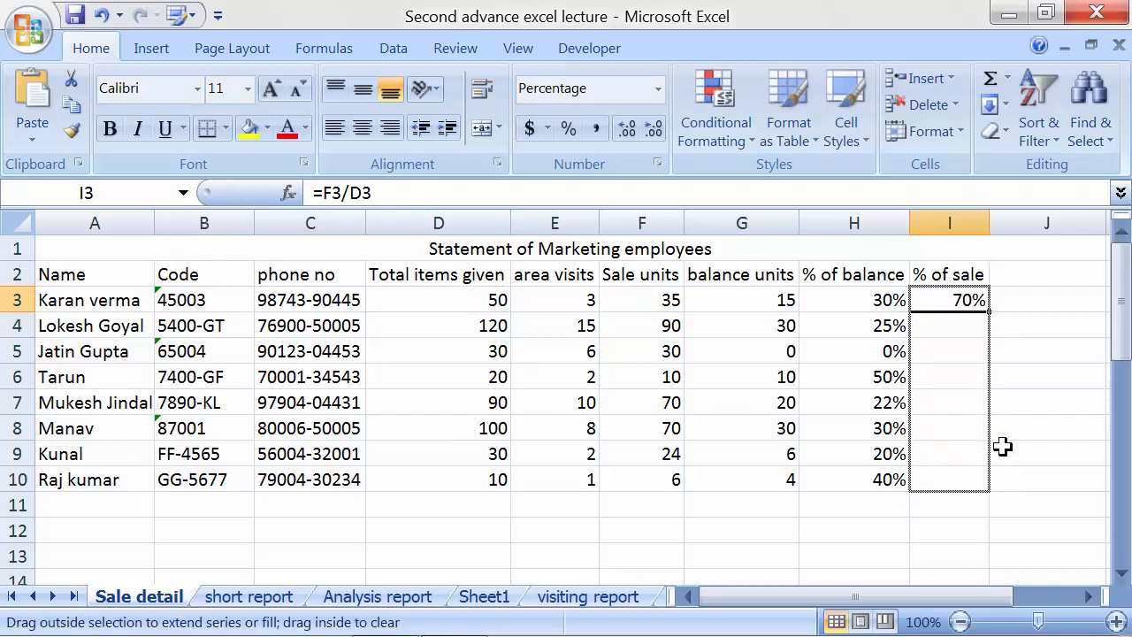
# Check the H and I percentage formulas in rows 3-6, then select the table A2:I10
pyautogui.click(999, 303)
pyautogui.click(980, 307)
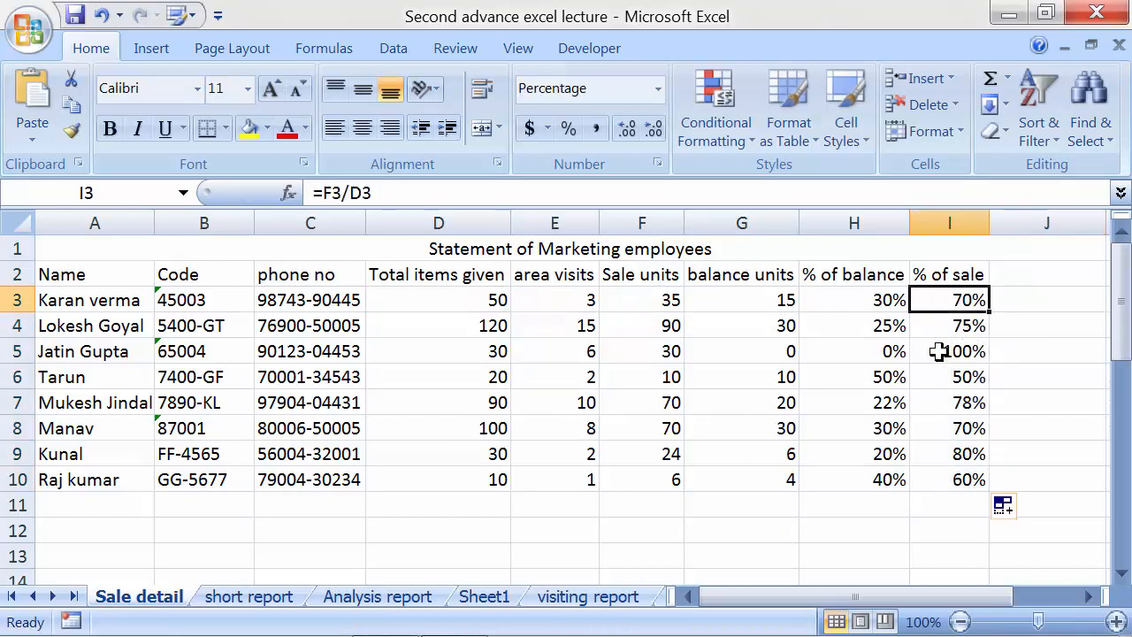
pyautogui.click(865, 301)
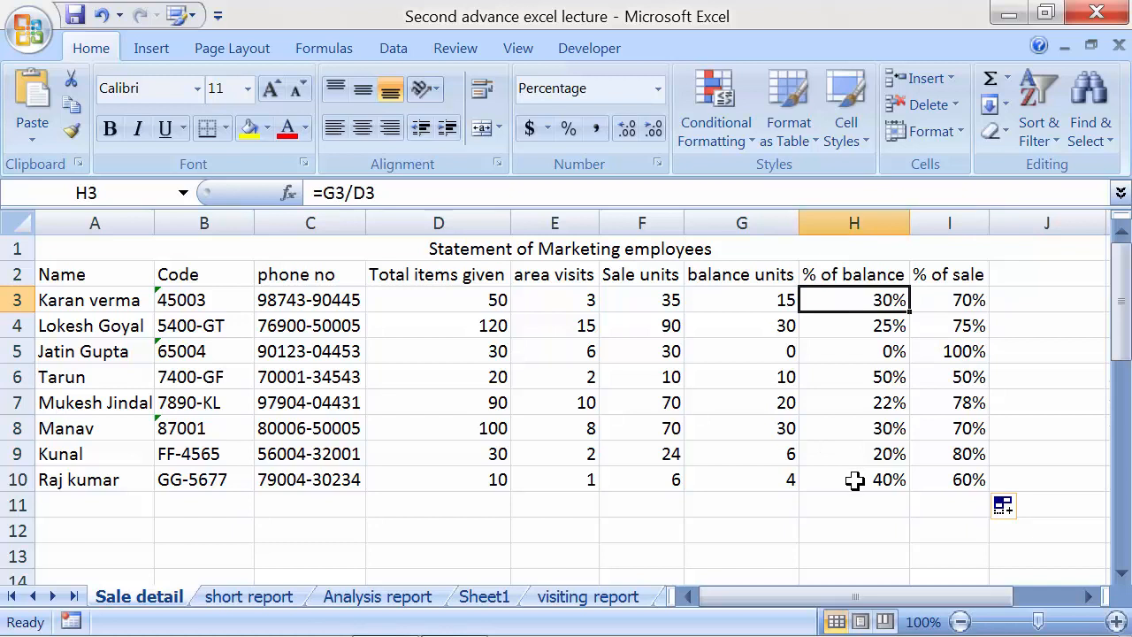
pyautogui.click(952, 325)
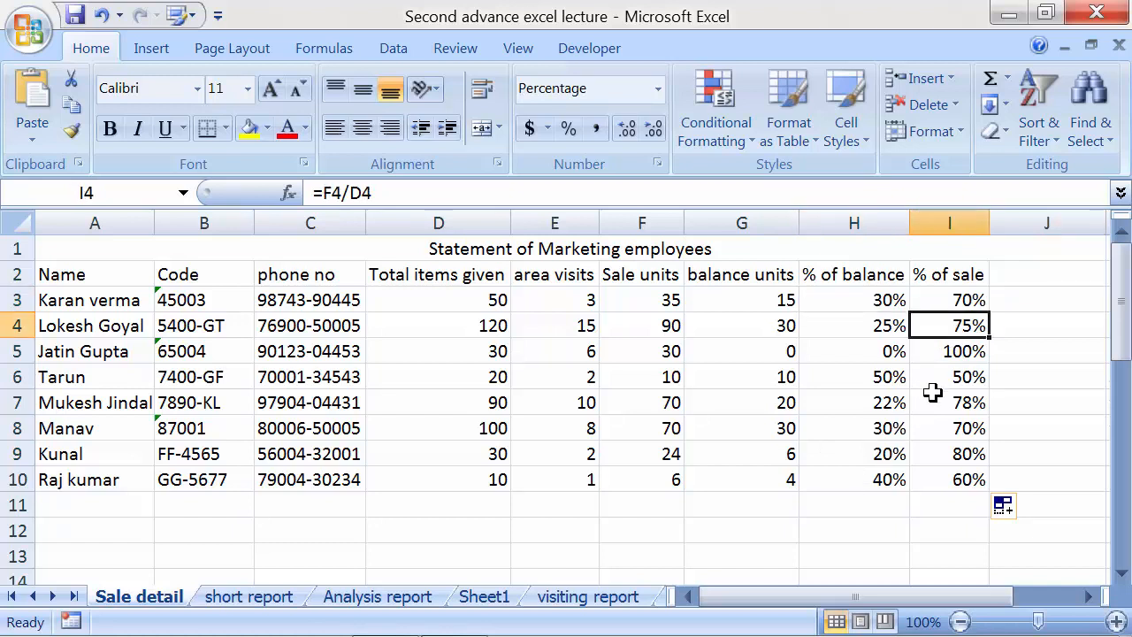
pyautogui.click(862, 329)
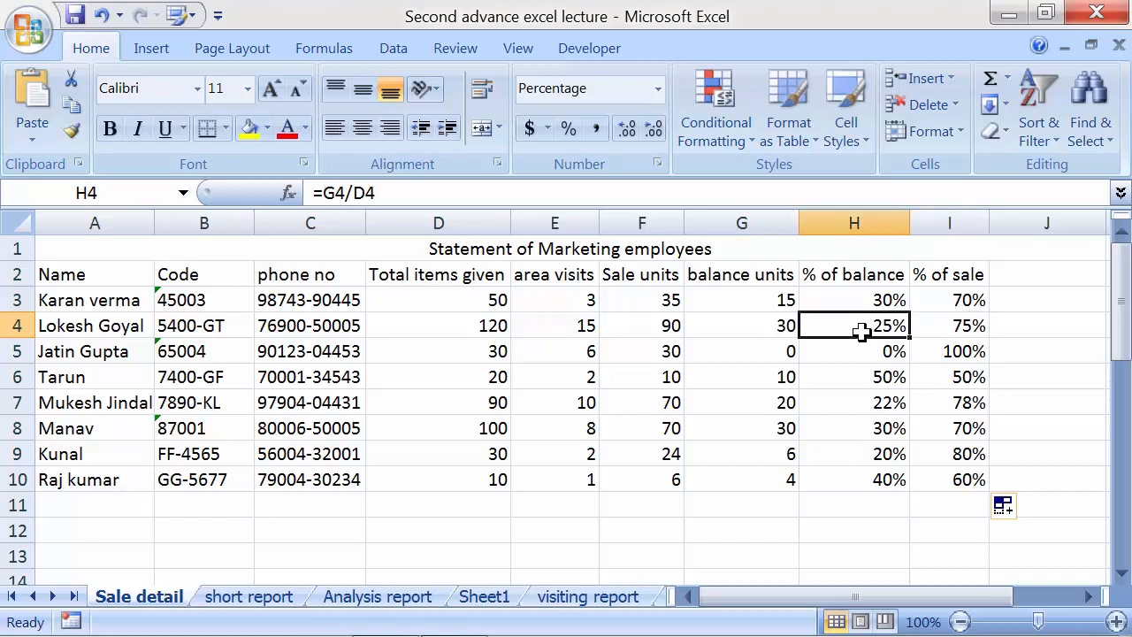
pyautogui.click(953, 353)
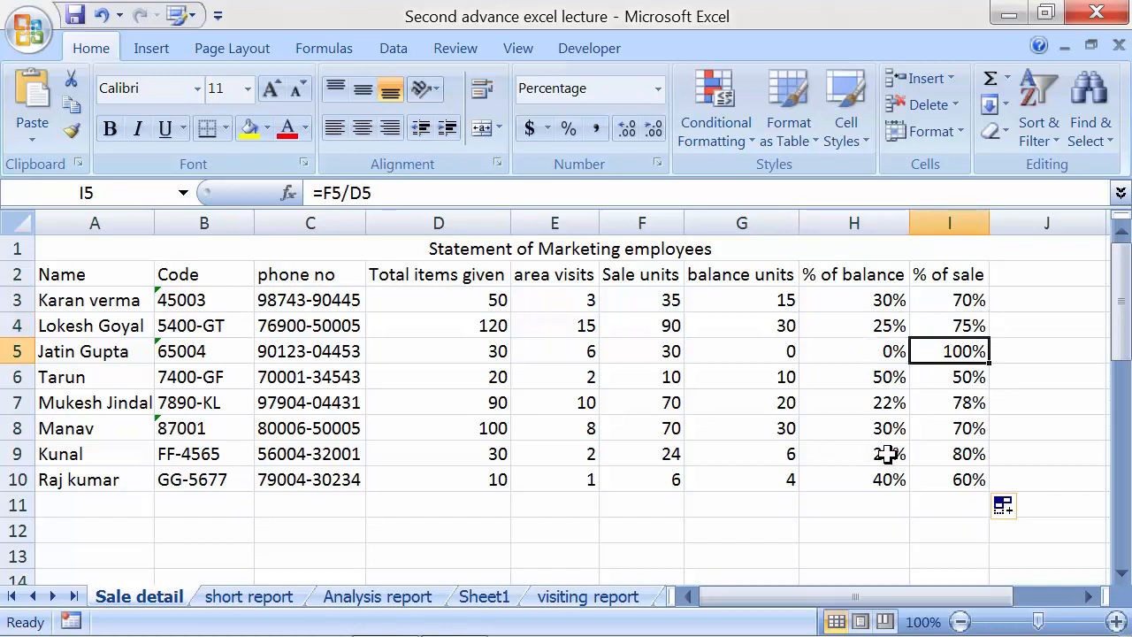
pyautogui.click(950, 382)
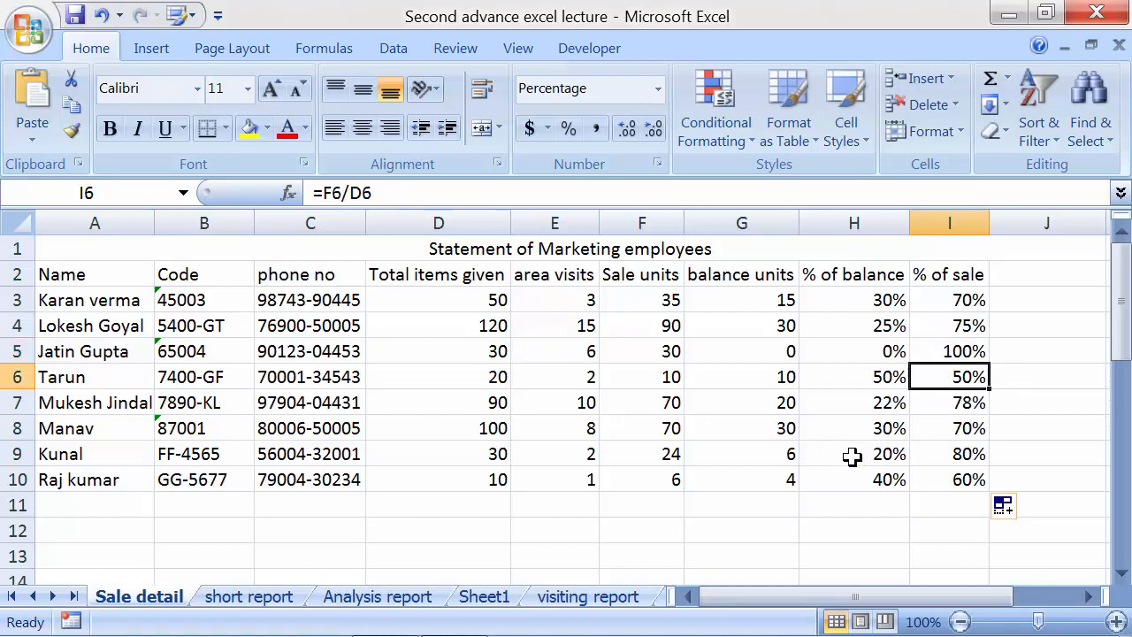
pyautogui.click(861, 379)
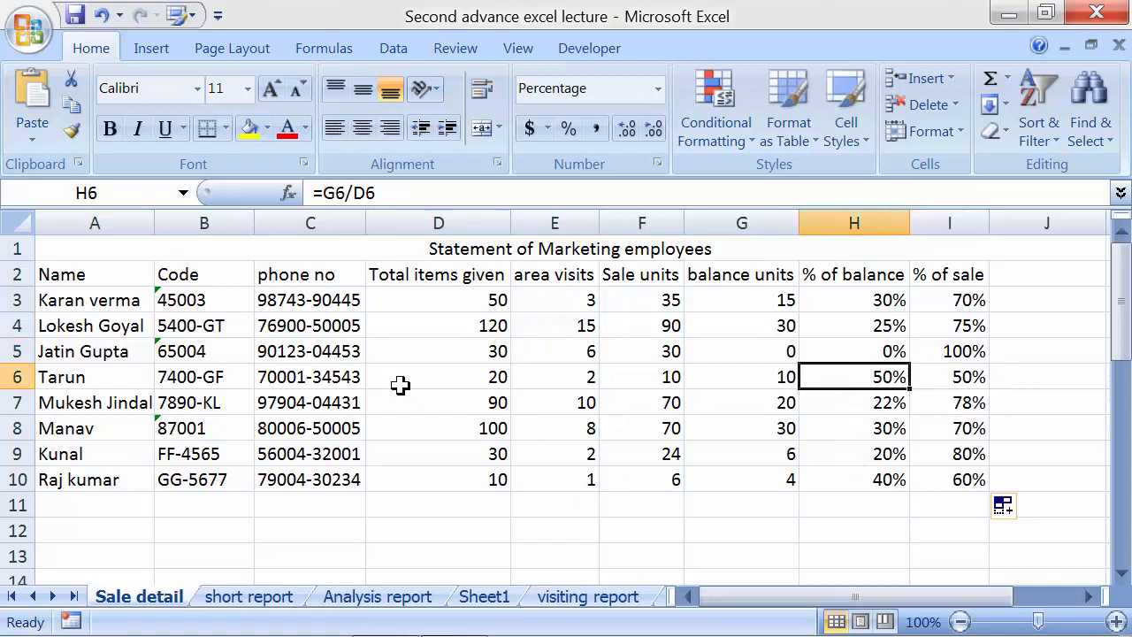
pyautogui.moveTo(109, 283); pyautogui.dragTo(980, 483)
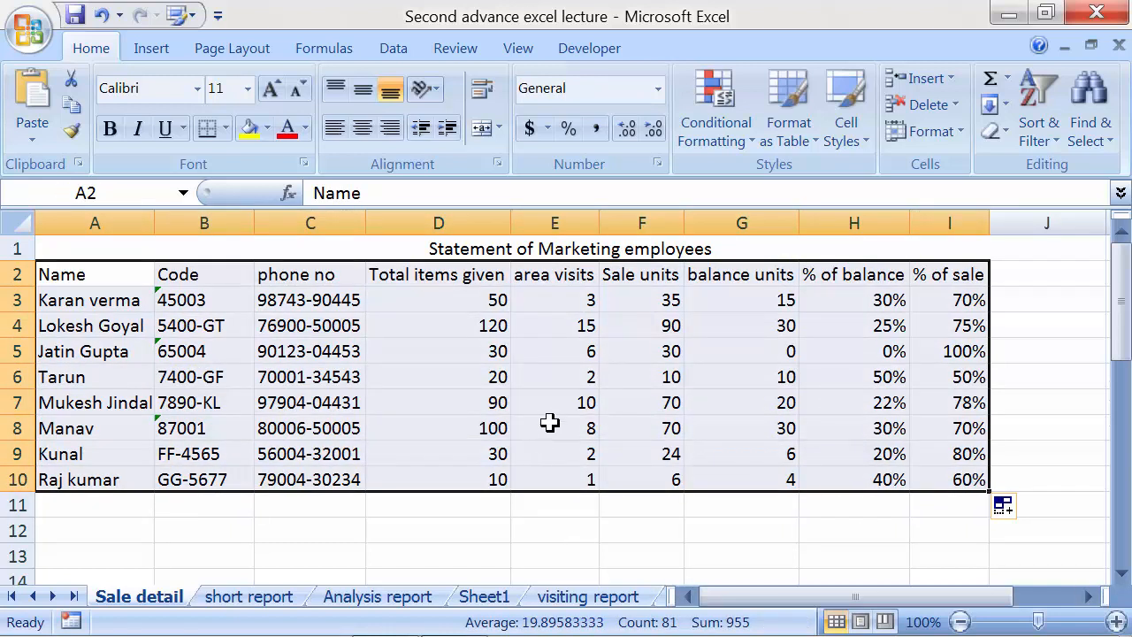
# Run a Custom Sort on Code by Values, A to Z
pyautogui.click(1036, 140)
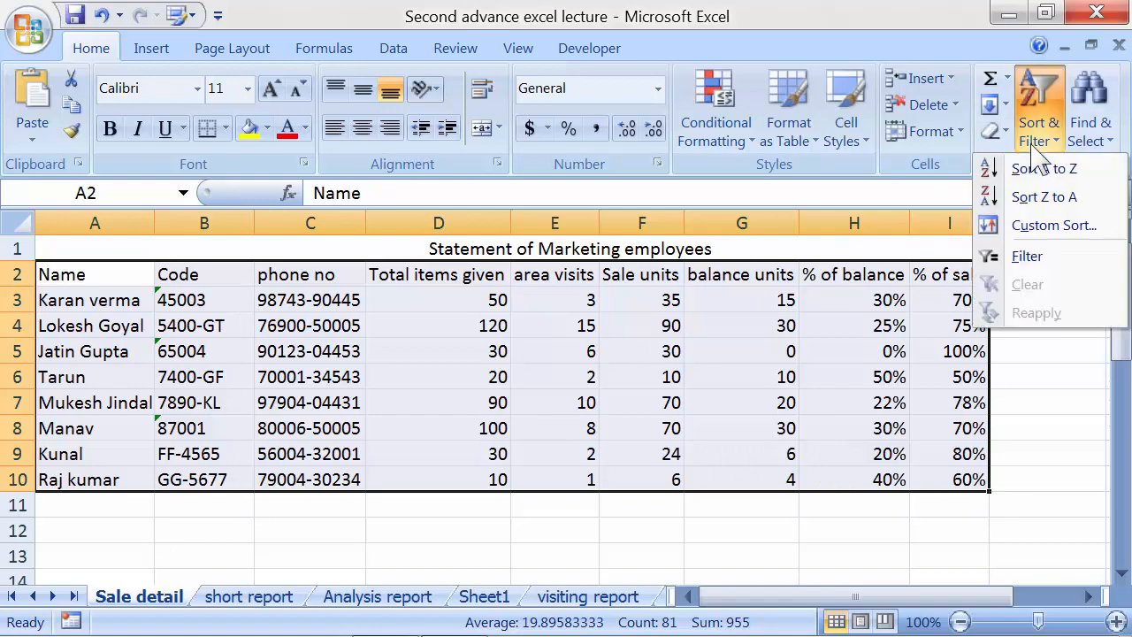
pyautogui.click(1036, 230)
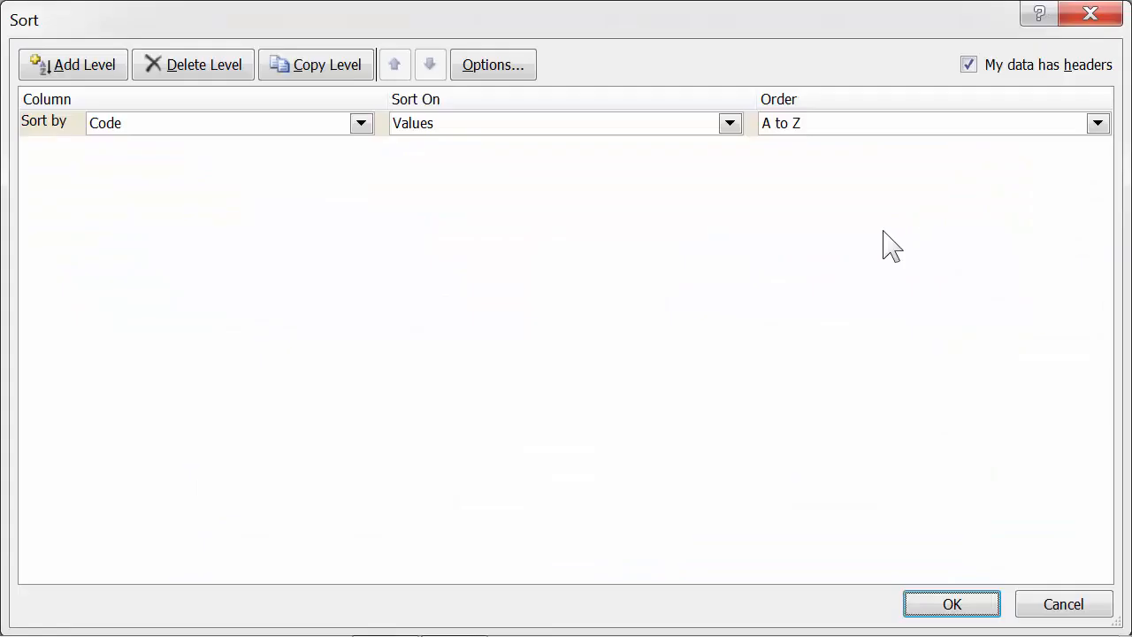
pyautogui.click(360, 124)
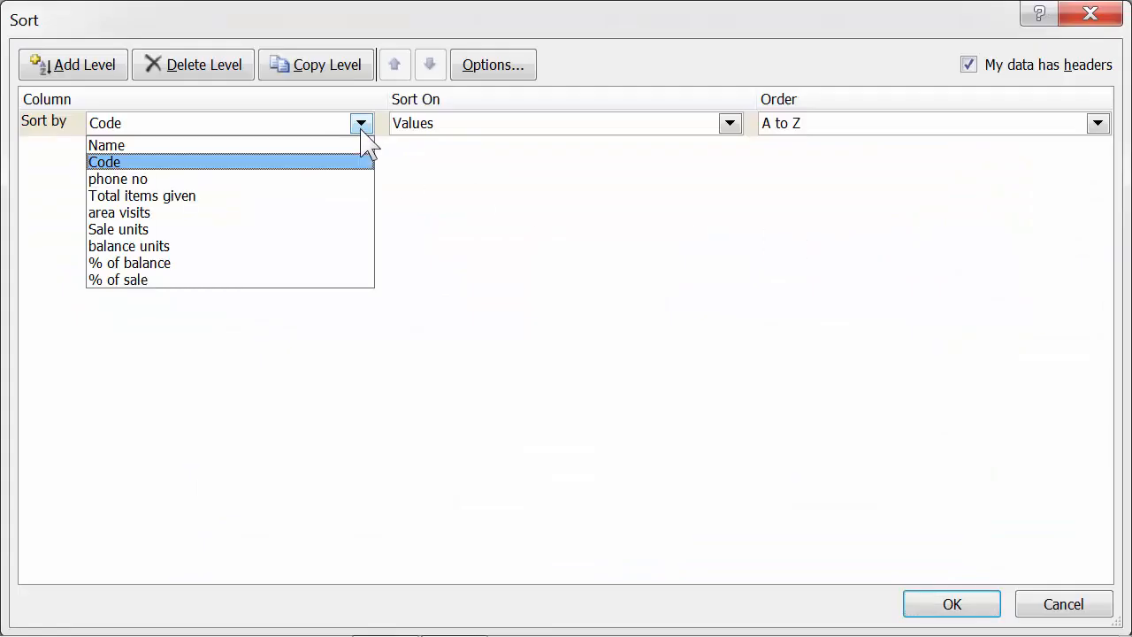
pyautogui.click(226, 162)
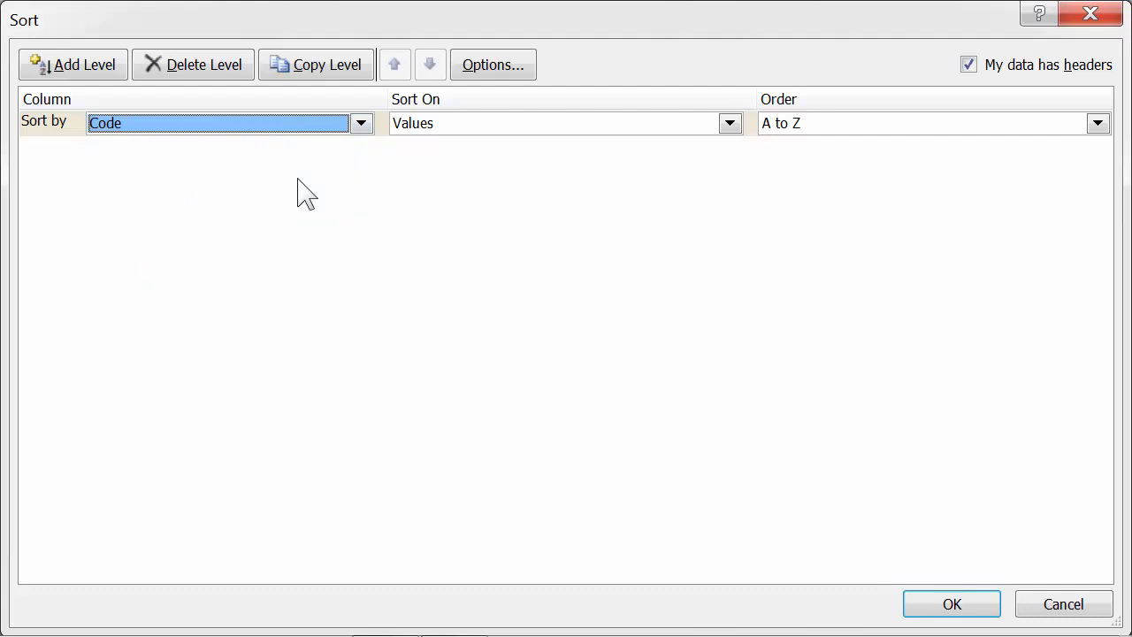
pyautogui.click(939, 604)
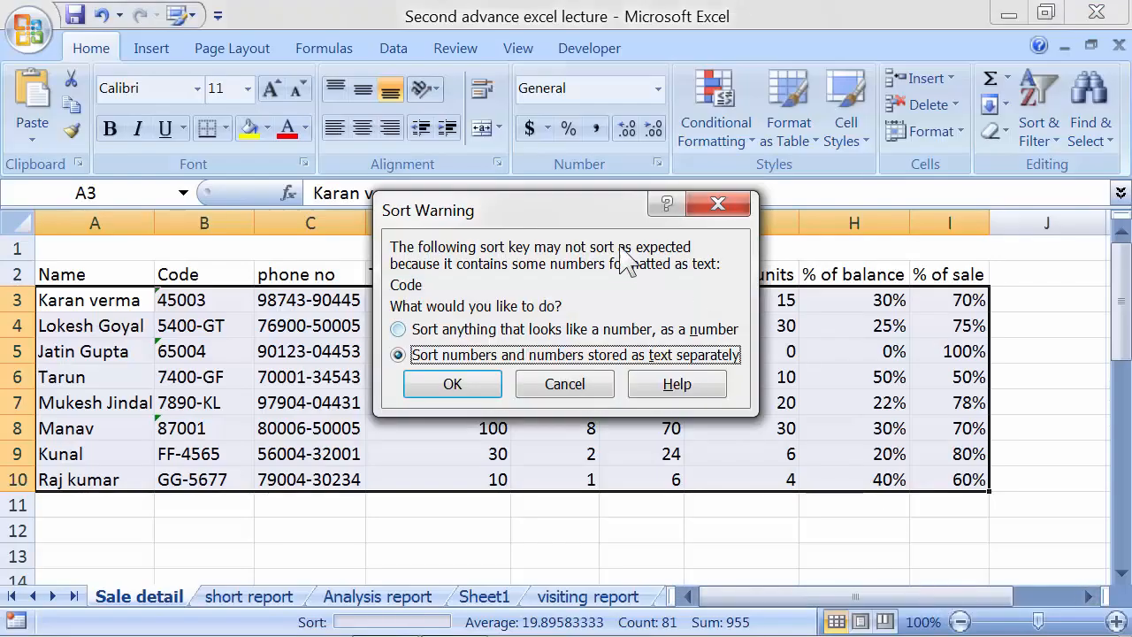
# Choose 'Sort anything that looks like a number, as a number' and confirm the Code sort
pyautogui.moveTo(552, 215); pyautogui.dragTo(566, 155)
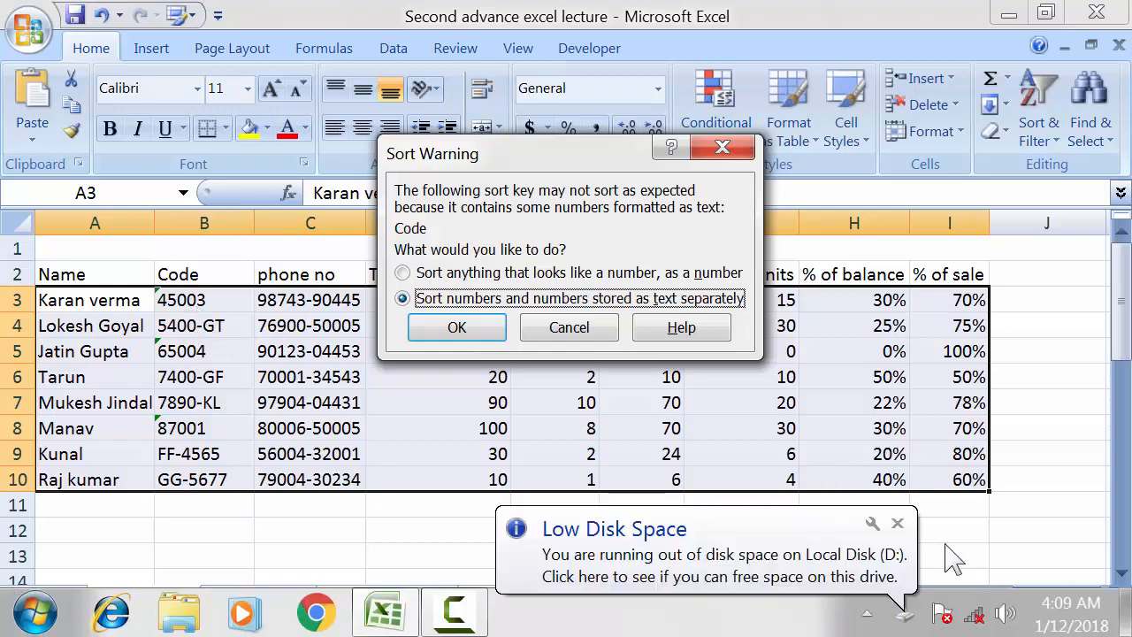
pyautogui.click(898, 523)
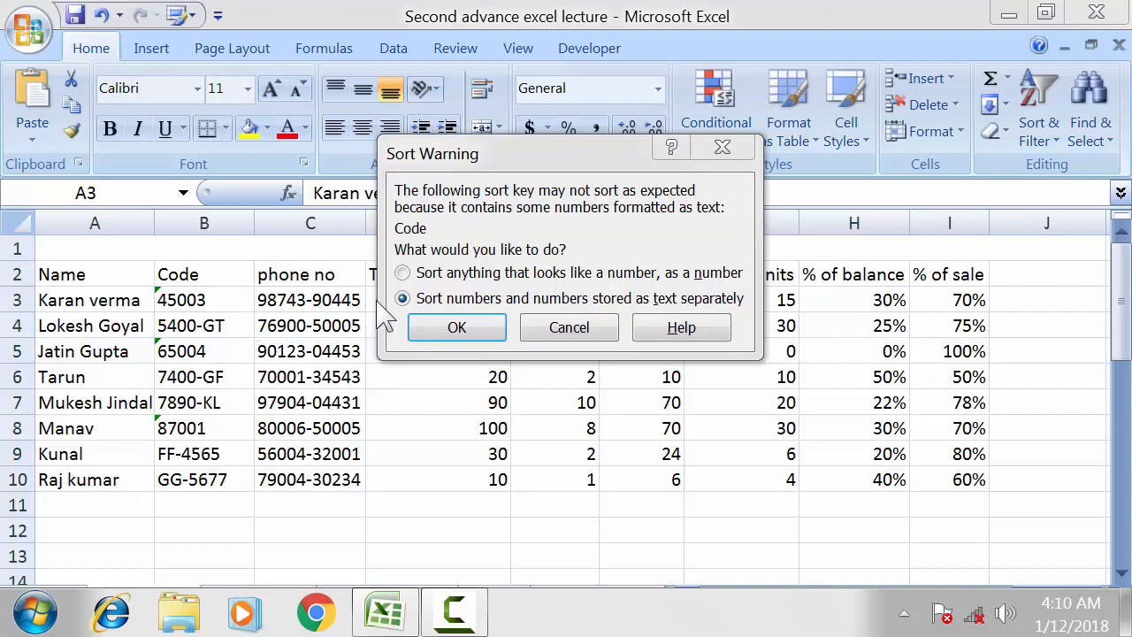
pyautogui.click(414, 276)
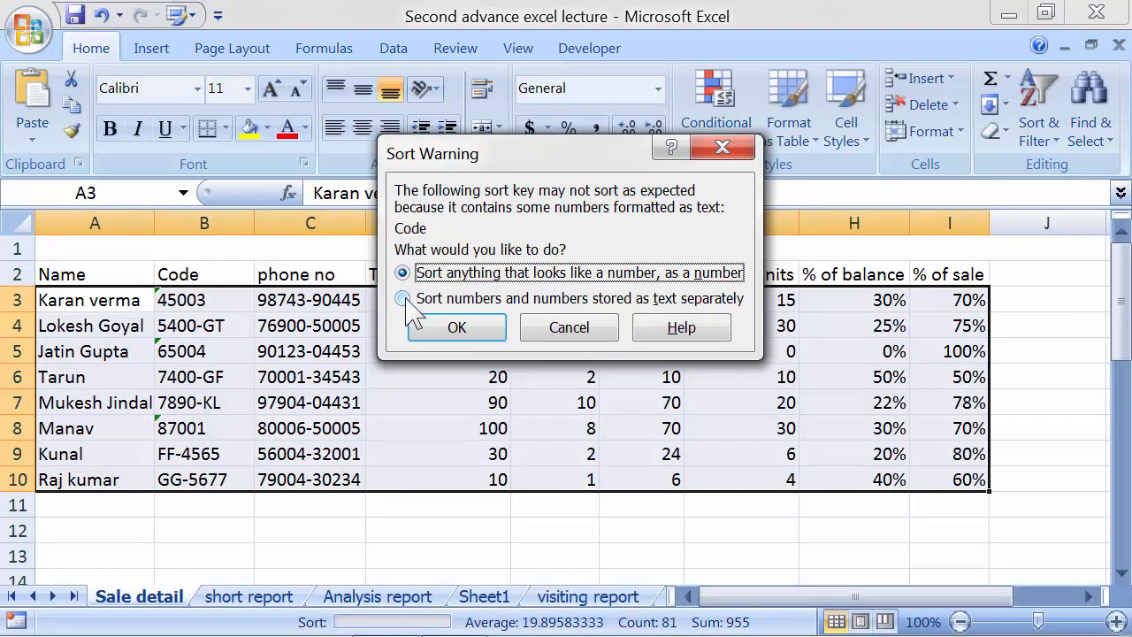
pyautogui.click(403, 299)
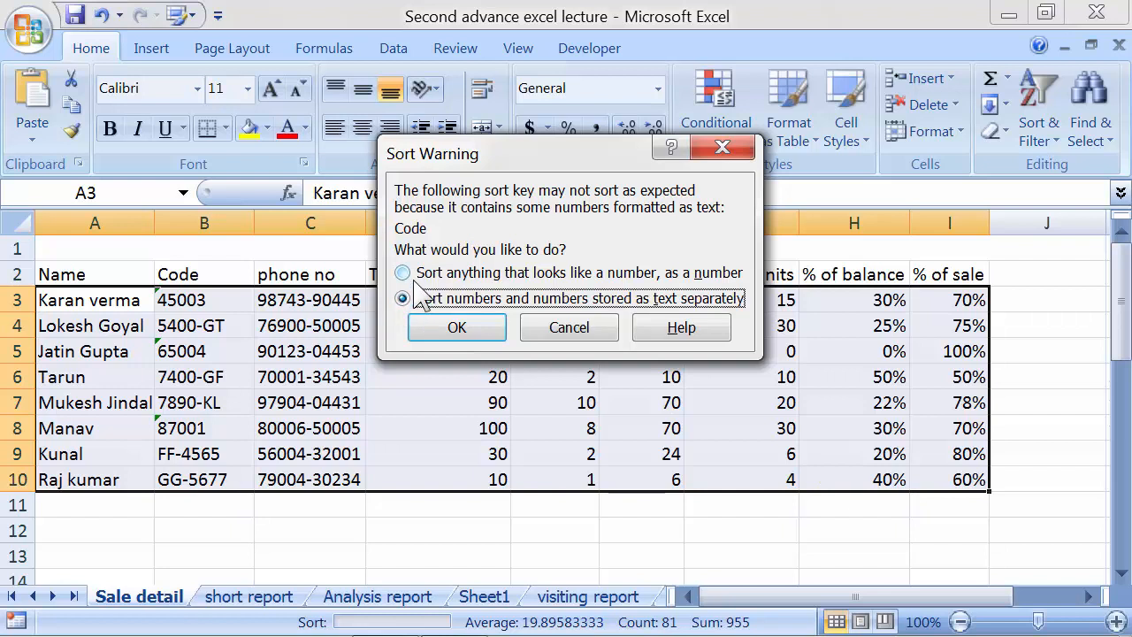
pyautogui.click(415, 276)
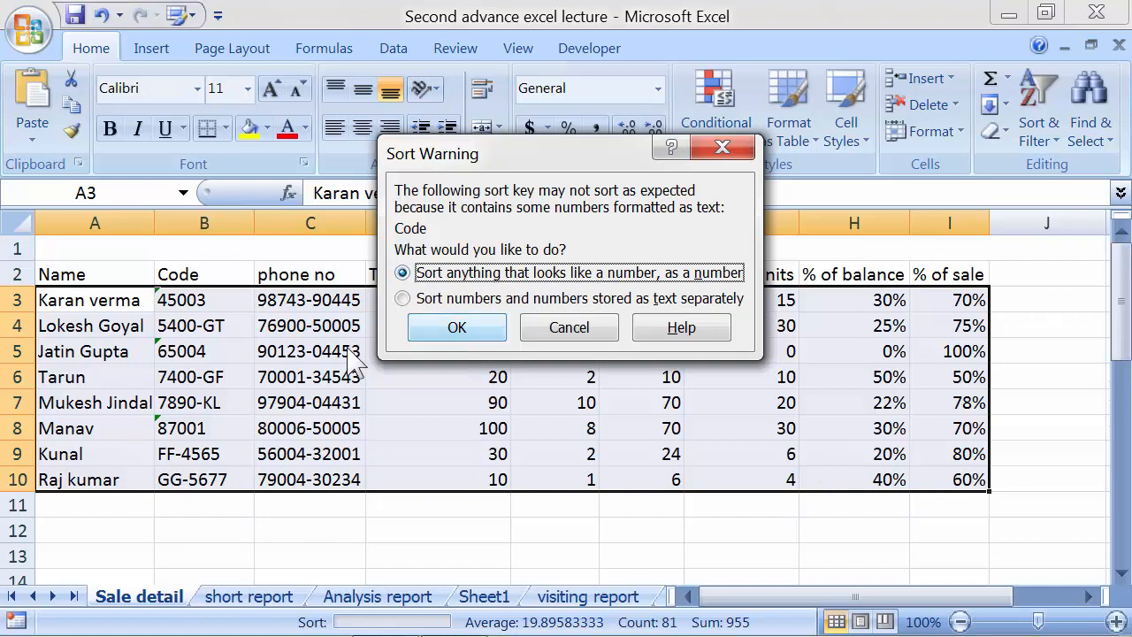
pyautogui.click(429, 335)
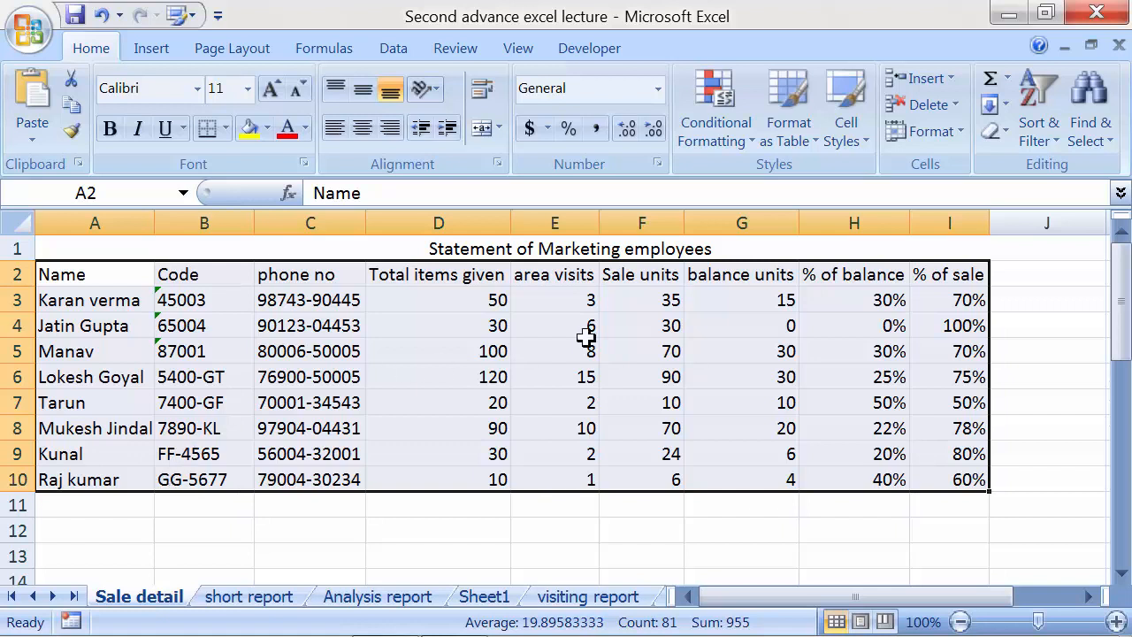
# Reopen the Sort & Filter options on the Code-sorted table
pyautogui.click(1036, 139)
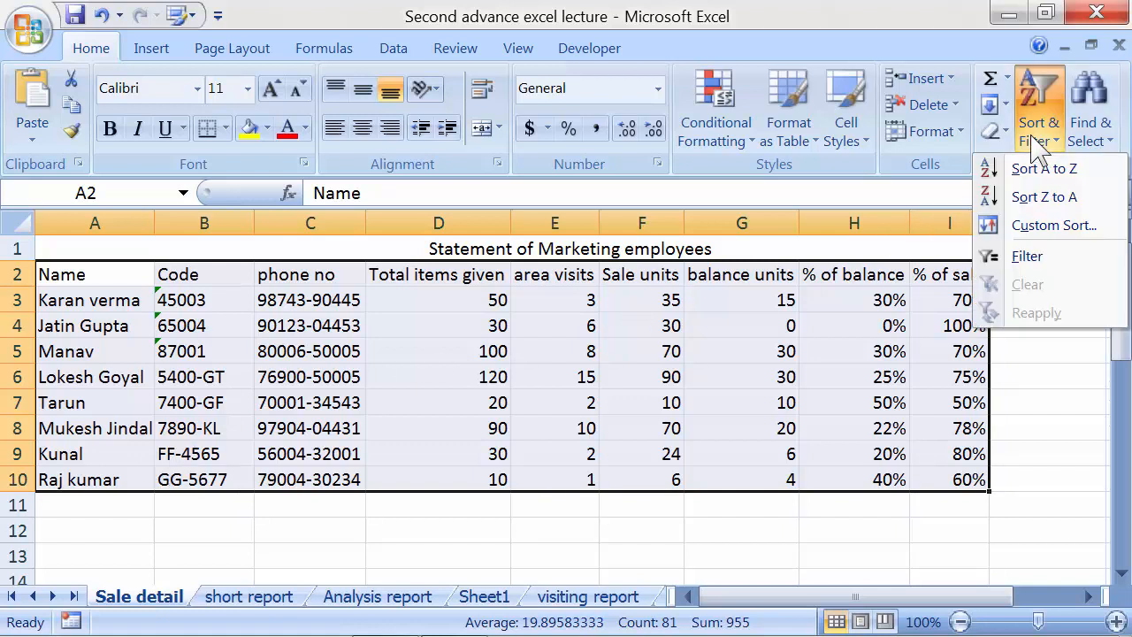
# Rerun the Code sort choosing 'Sort numbers and numbers stored as text separately'
pyautogui.click(1026, 225)
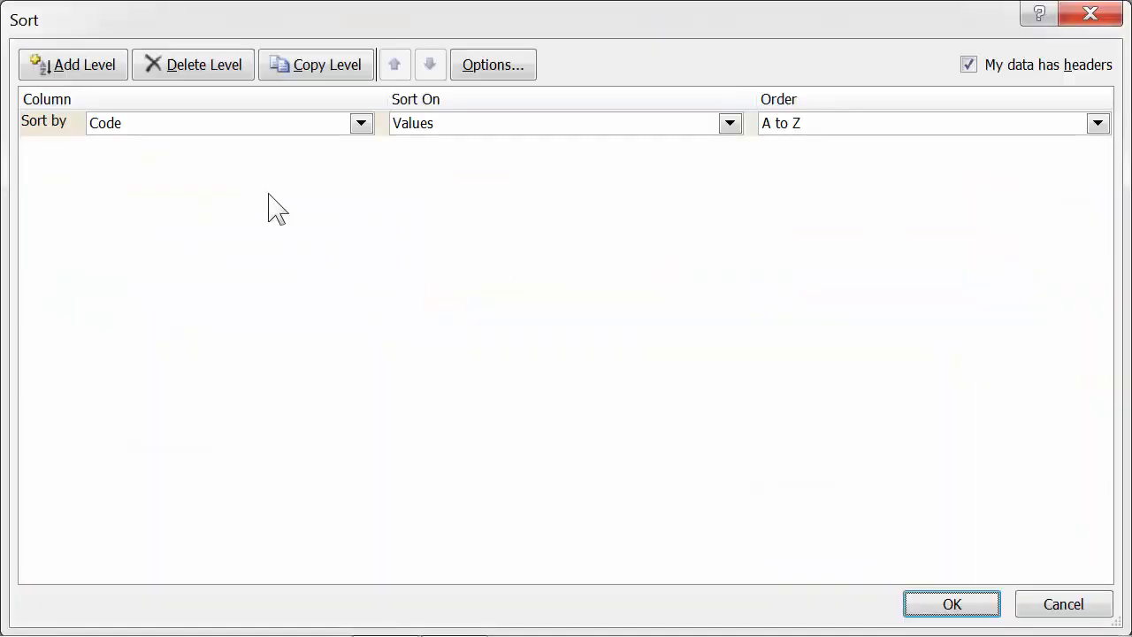
pyautogui.click(928, 607)
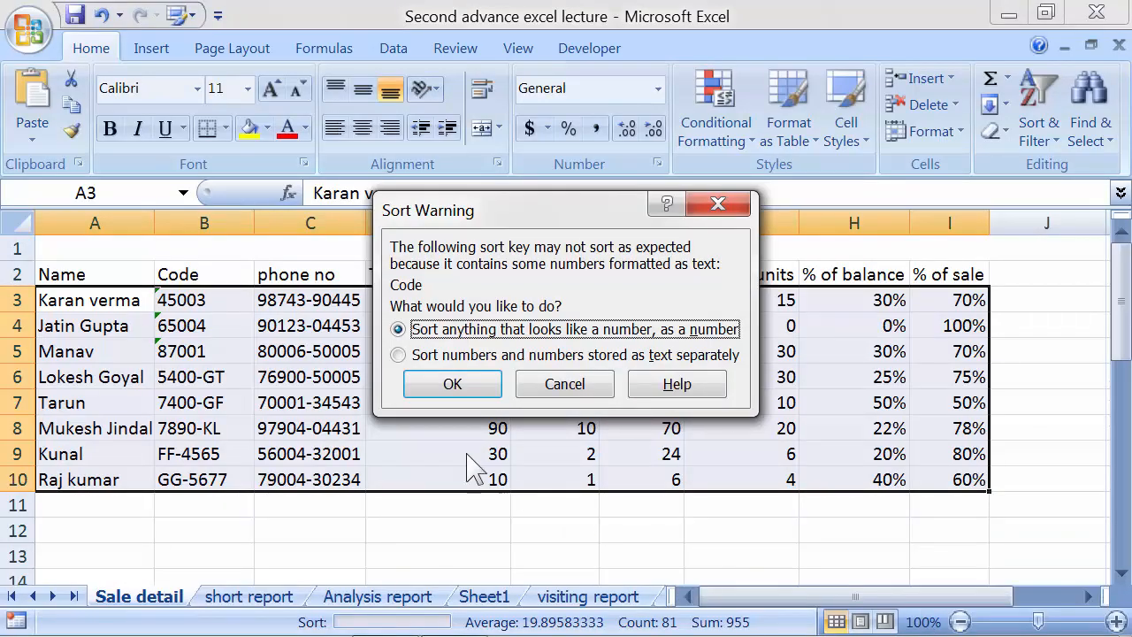
pyautogui.moveTo(467, 217); pyautogui.dragTo(451, 191)
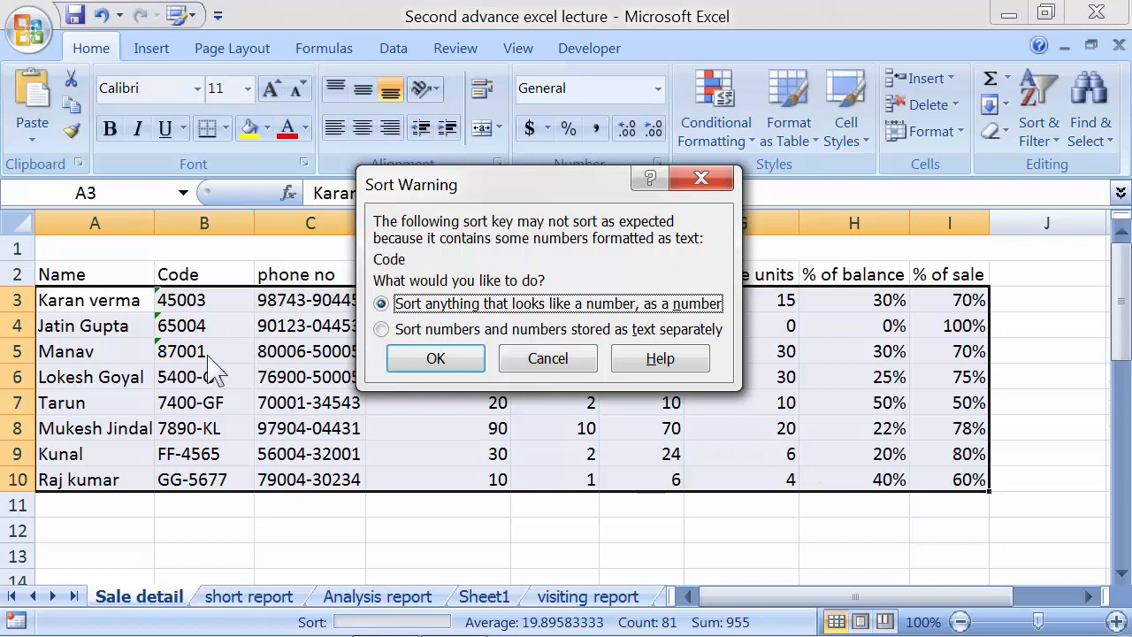
pyautogui.click(412, 336)
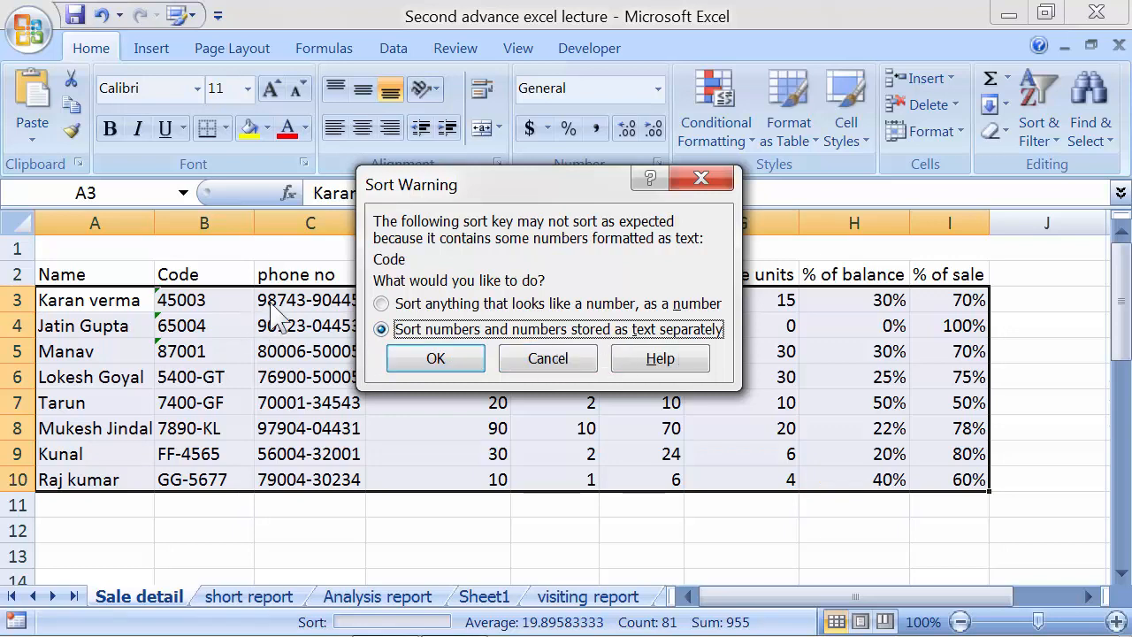
pyautogui.click(435, 360)
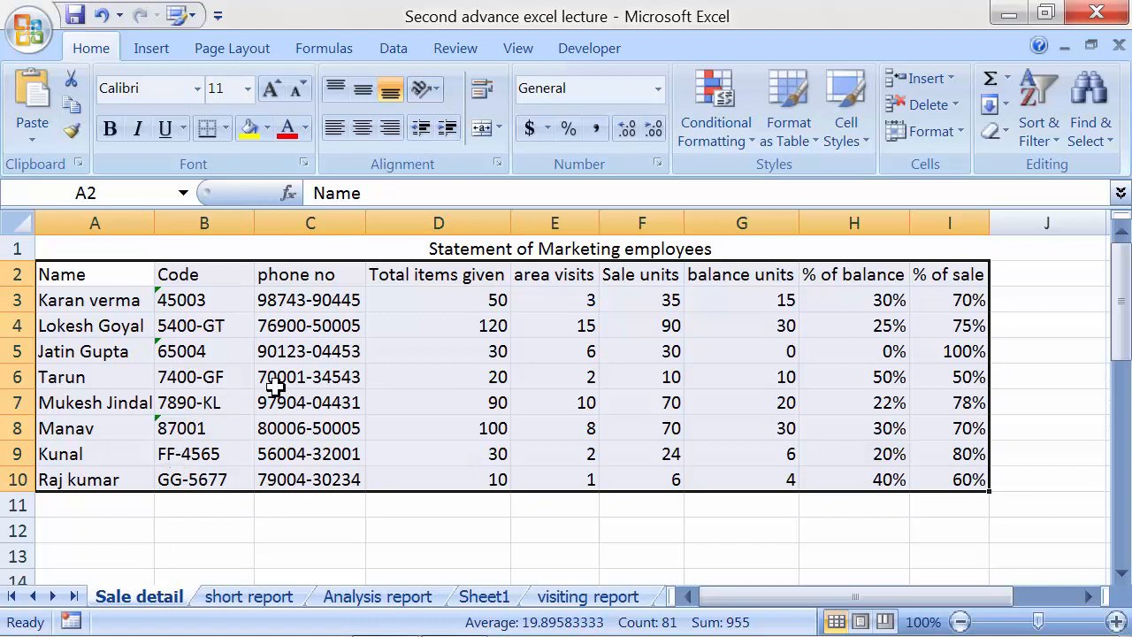
pyautogui.click(523, 373)
pyautogui.click(137, 280)
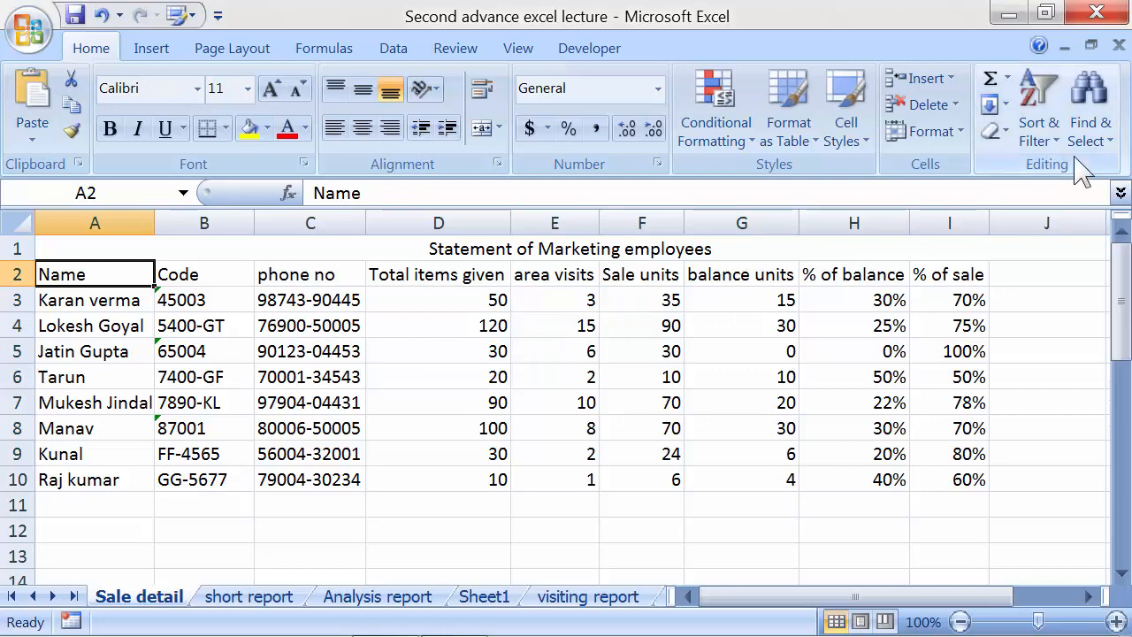
# Find the employee's phone number with Ctrl+F, locating cell C8, then close Find
pyautogui.click(1088, 124)
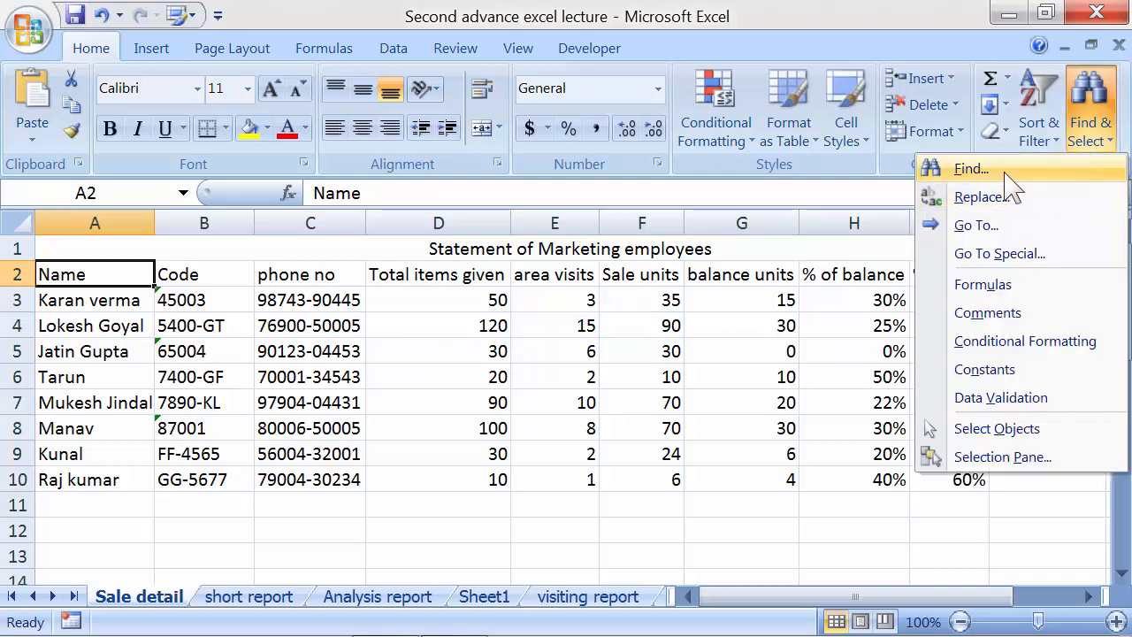
pyautogui.click(971, 169)
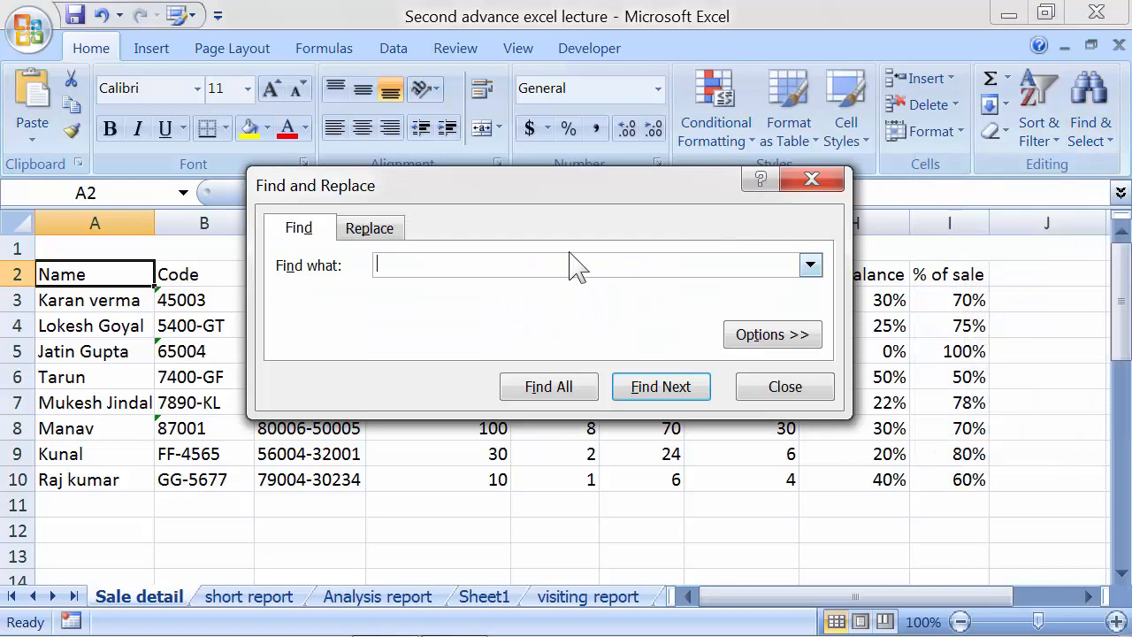
pyautogui.click(829, 190)
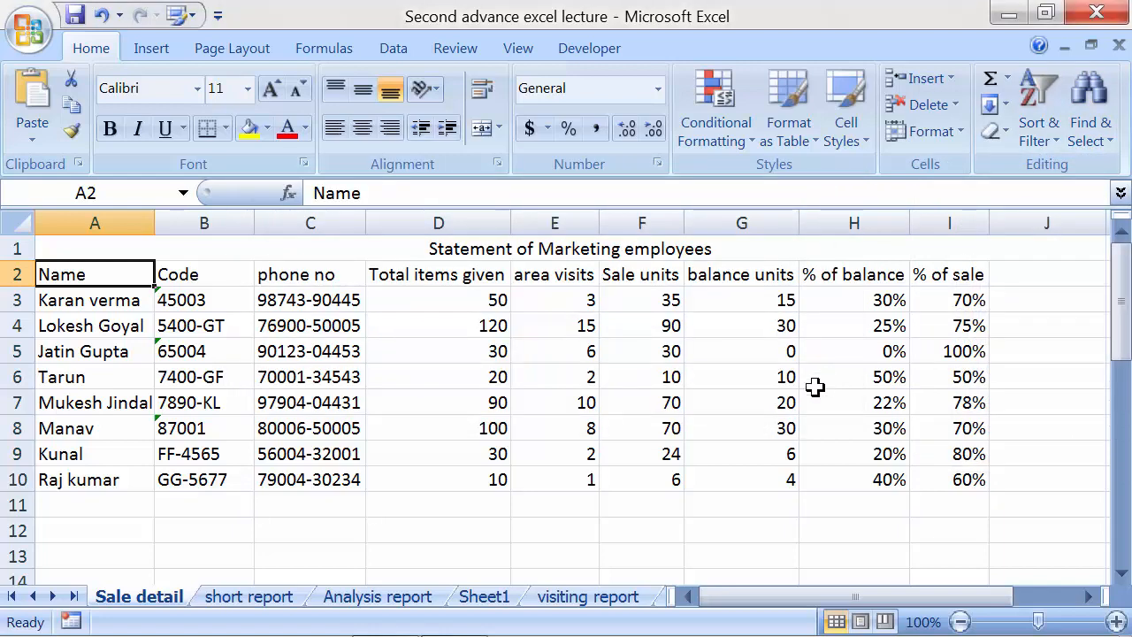
pyautogui.hotkey('ctrl', 'f')
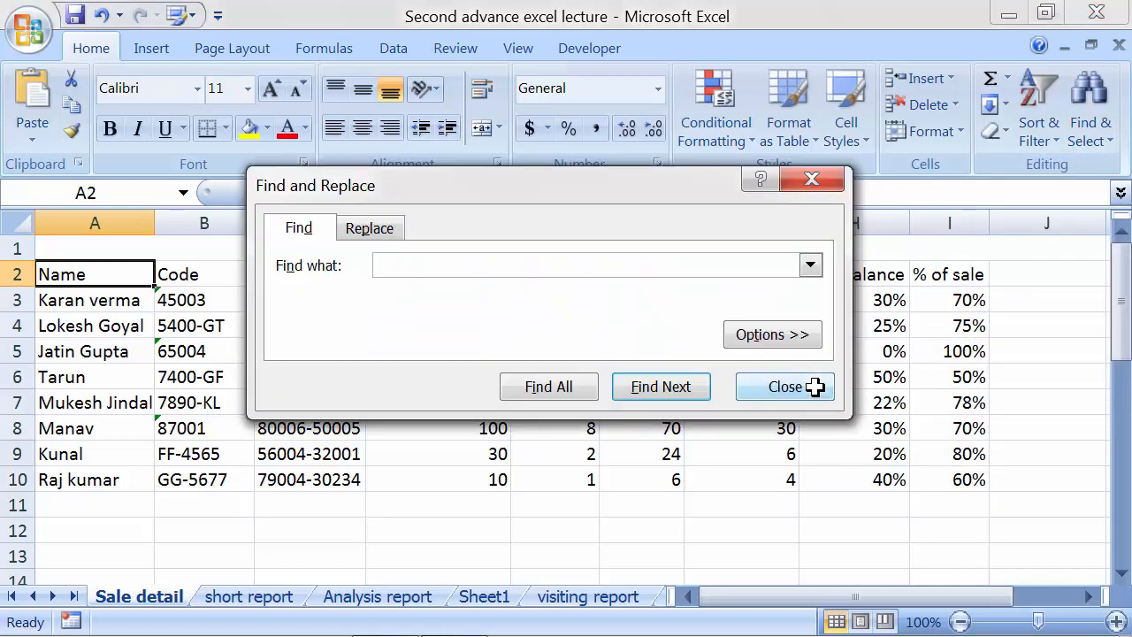
pyautogui.moveTo(586, 187); pyautogui.dragTo(563, 193)
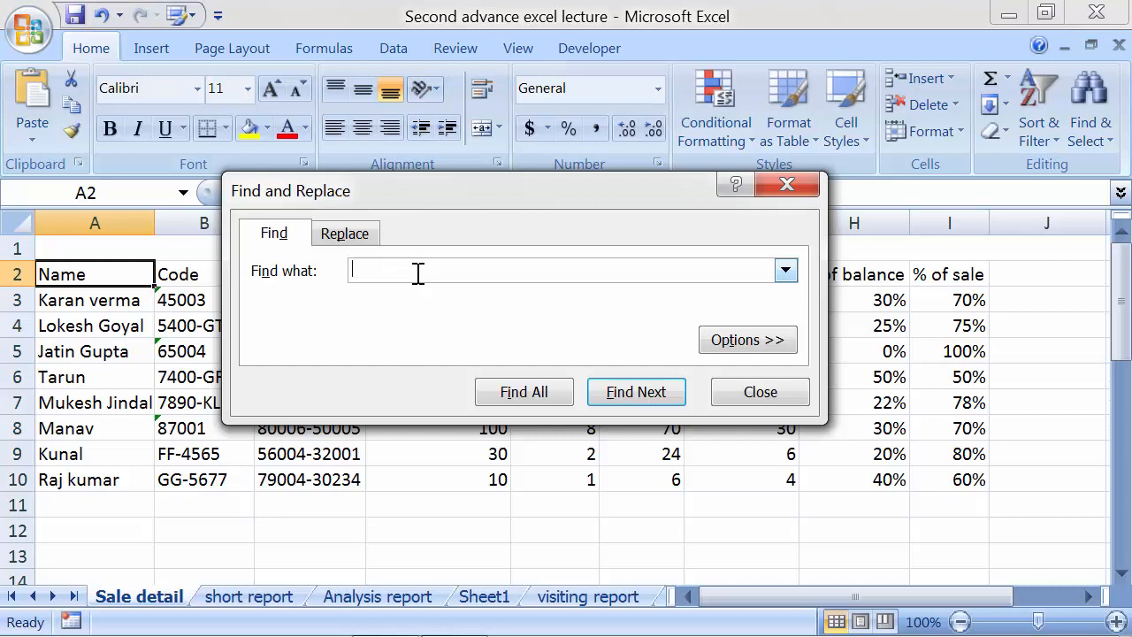
pyautogui.press('Return')
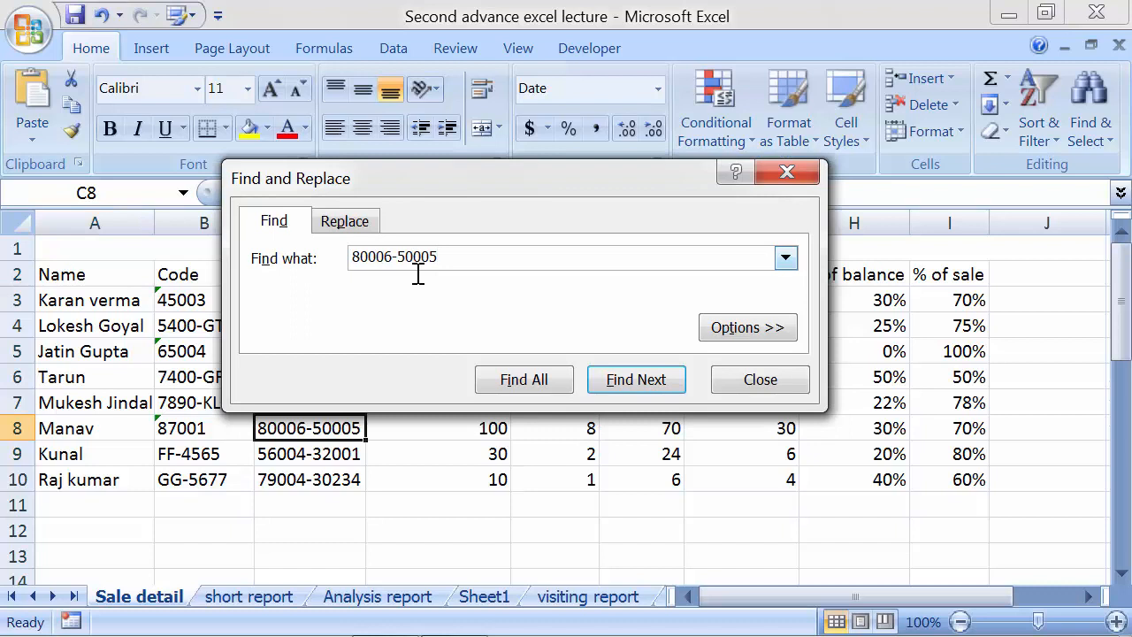
pyautogui.moveTo(497, 178); pyautogui.dragTo(561, 112)
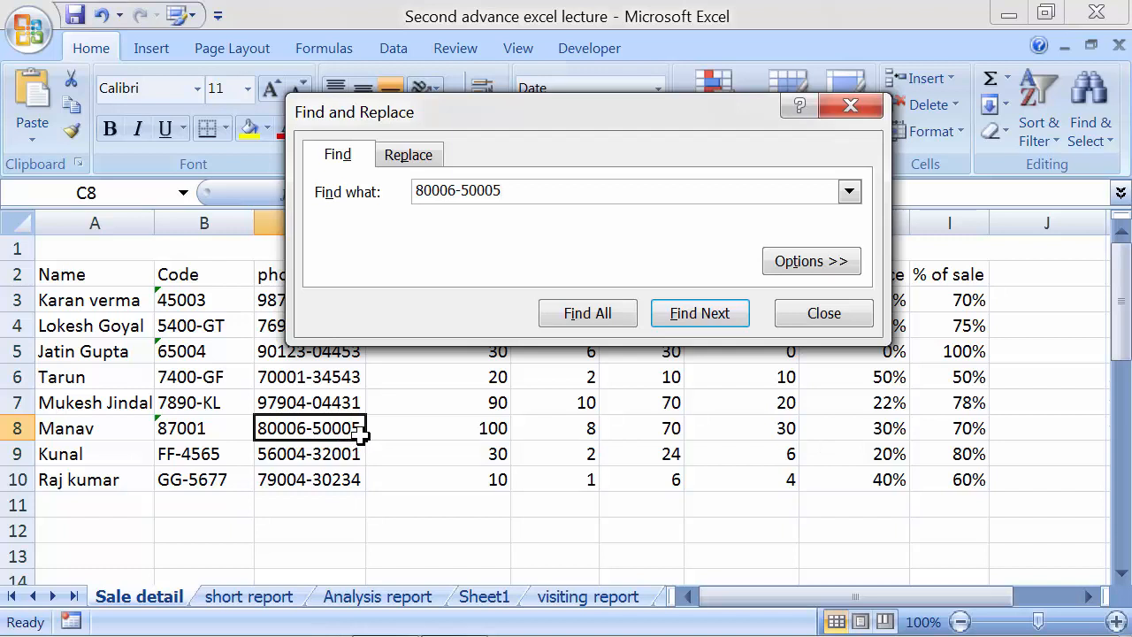
pyautogui.click(842, 319)
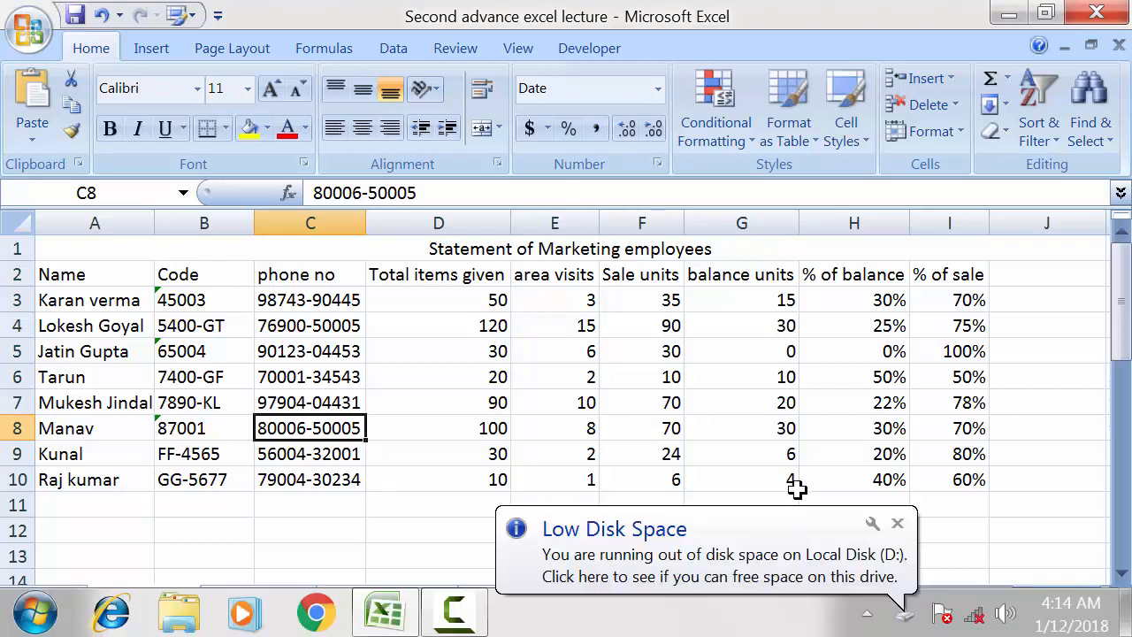
# Fill B4's code into C4 with Ctrl+R, undo it, and open Find & Select
pyautogui.click(898, 522)
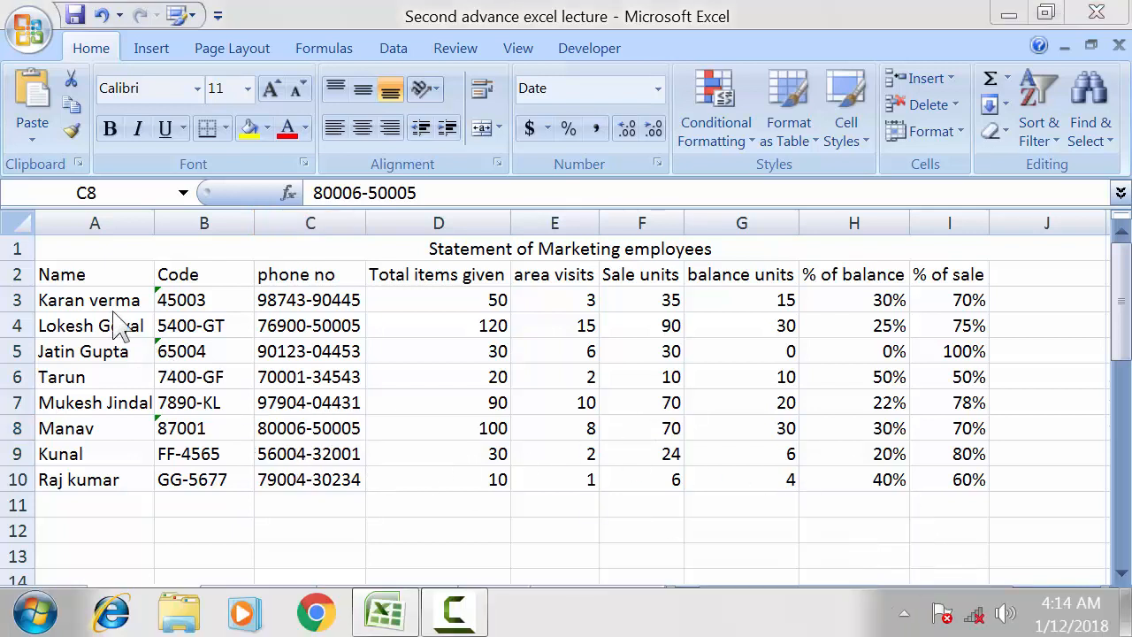
pyautogui.click(266, 302)
pyautogui.click(80, 302)
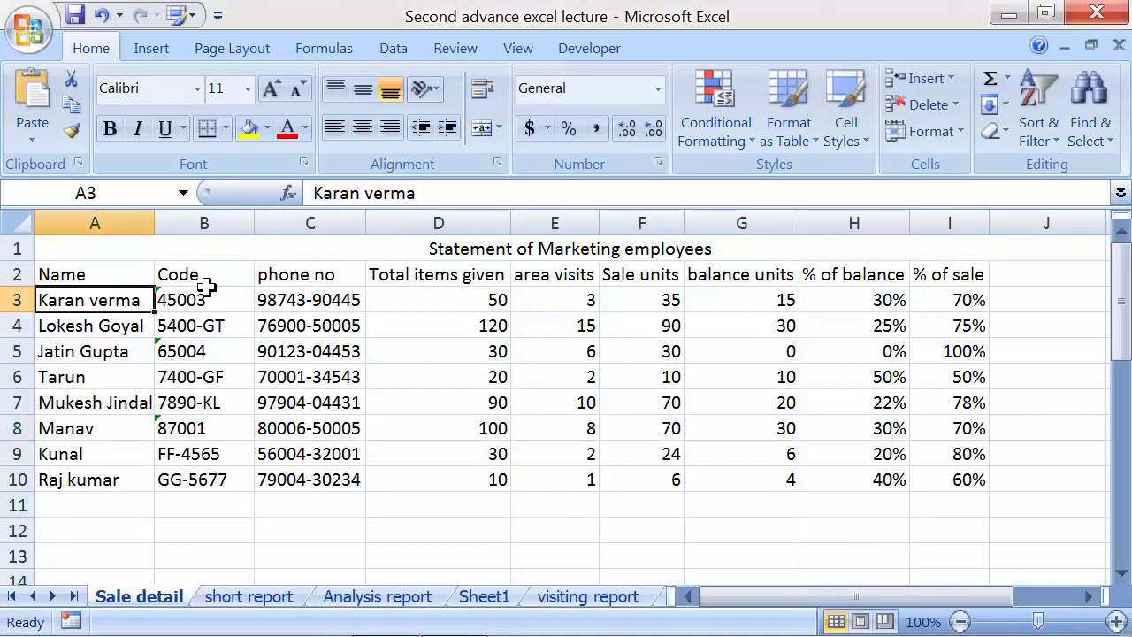
pyautogui.click(270, 304)
pyautogui.click(80, 327)
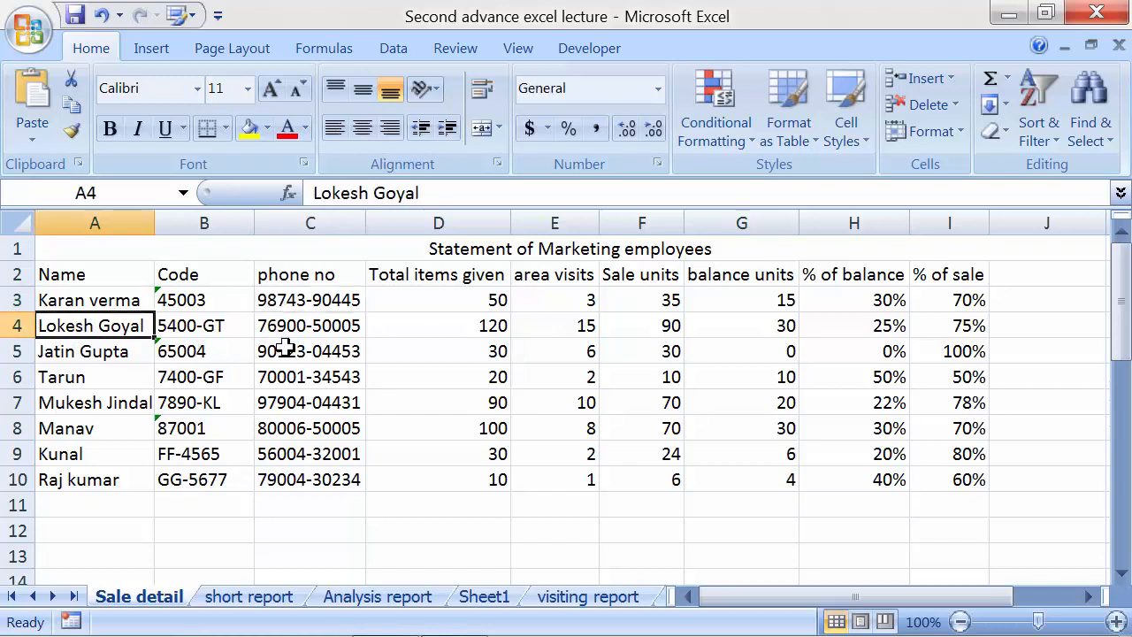
pyautogui.click(305, 328)
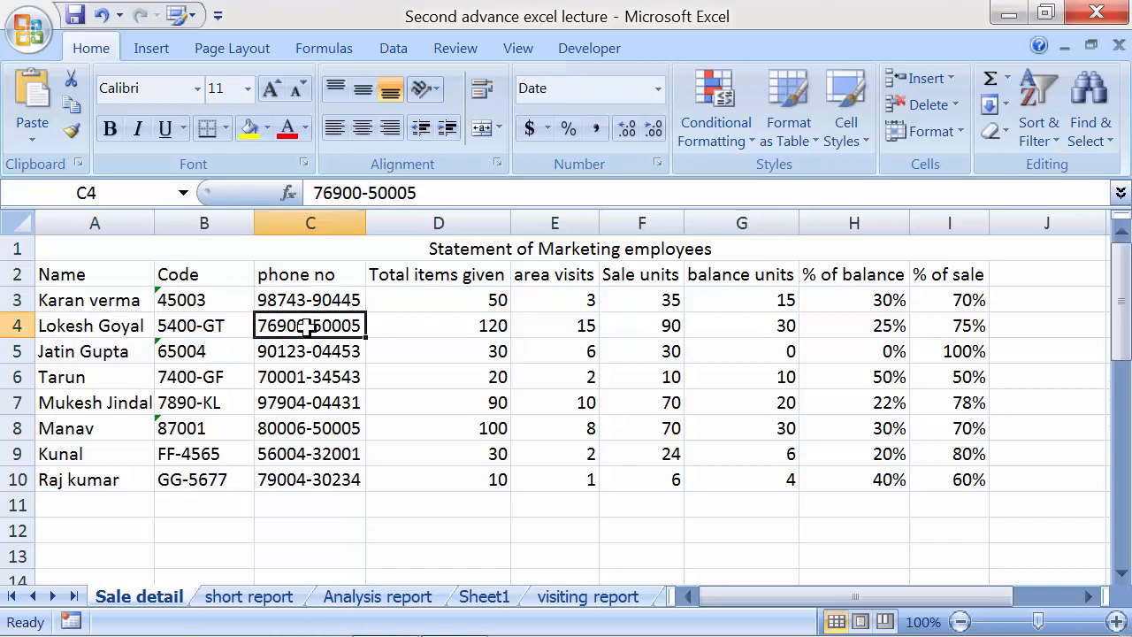
pyautogui.hotkey('ctrl', 'r')
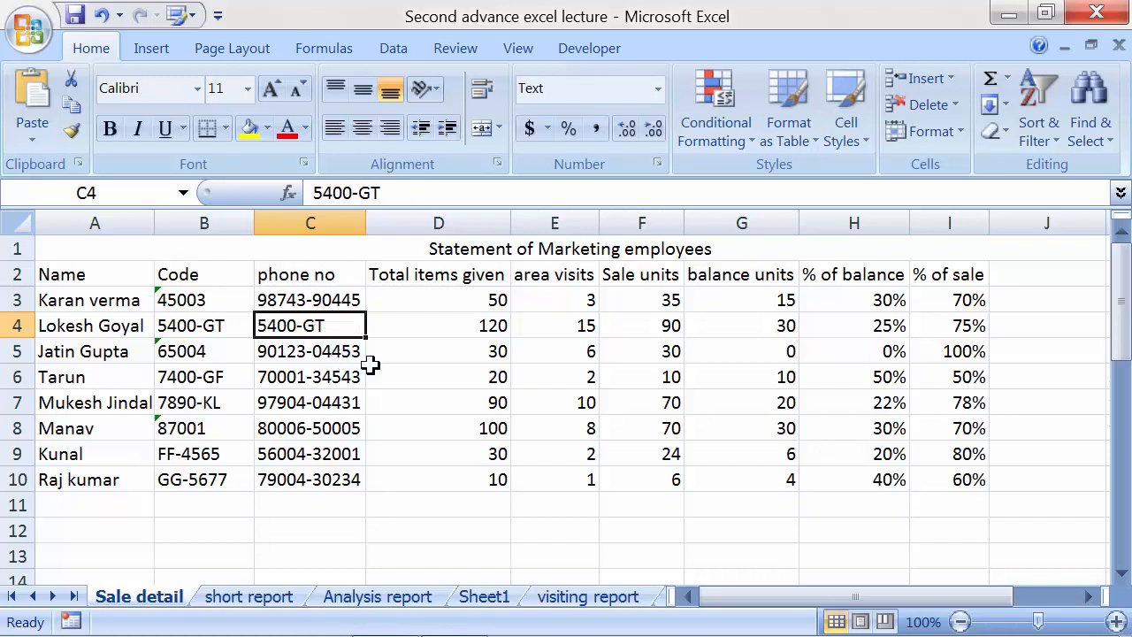
pyautogui.hotkey('ctrl', 'z')
pyautogui.click(1090, 124)
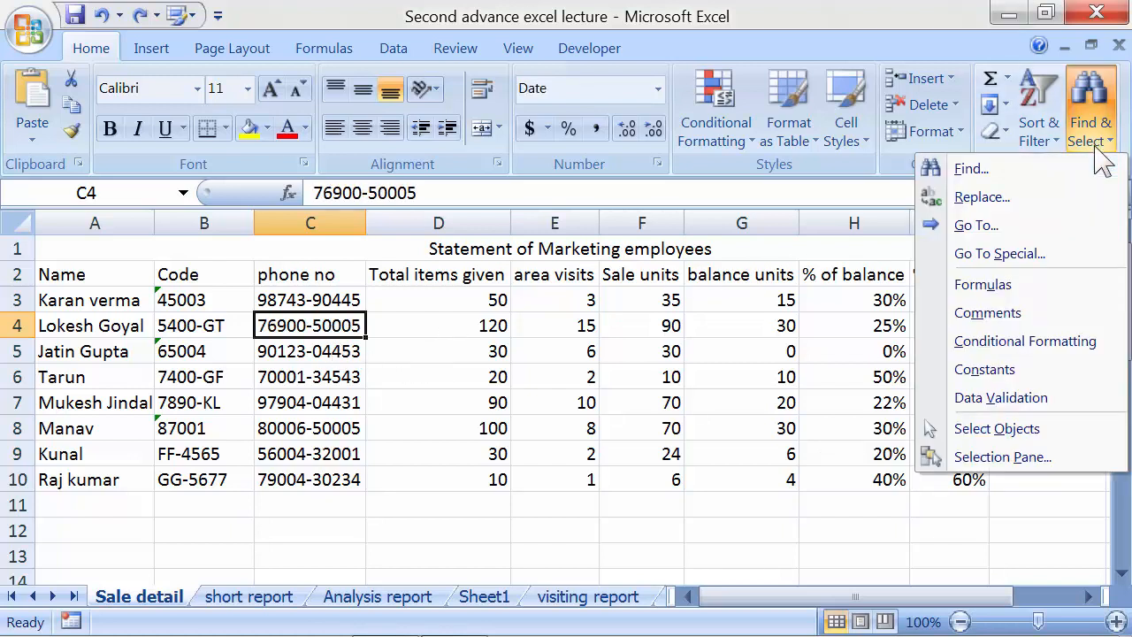
# In Replace, enter the old phone number to find and the new replacement number
pyautogui.click(982, 197)
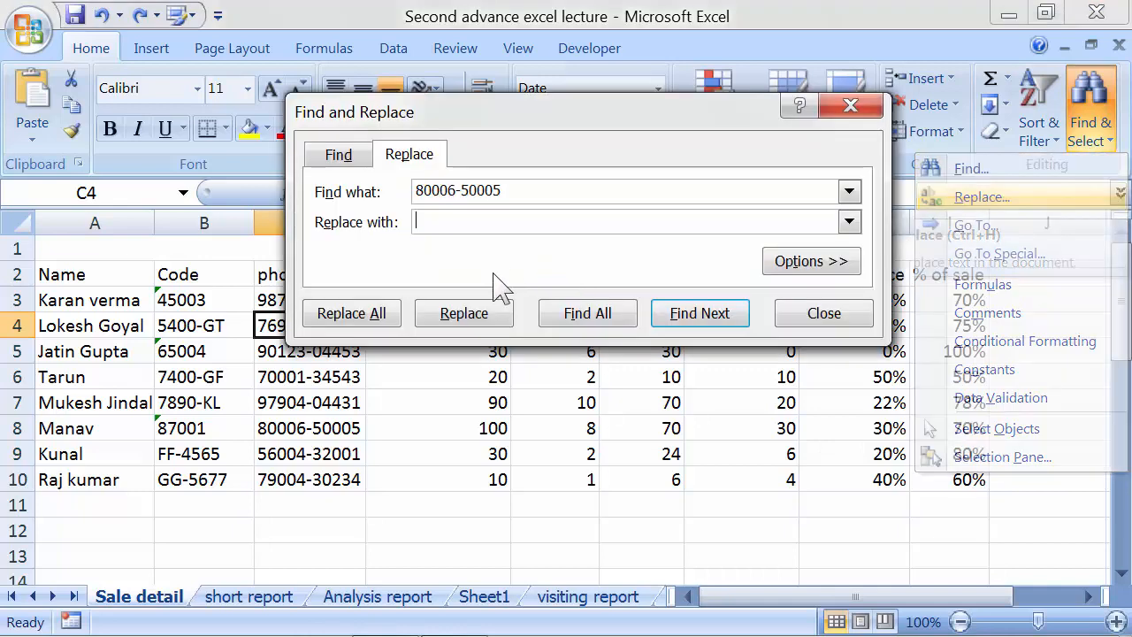
pyautogui.click(442, 222)
pyautogui.moveTo(487, 123); pyautogui.dragTo(535, 133)
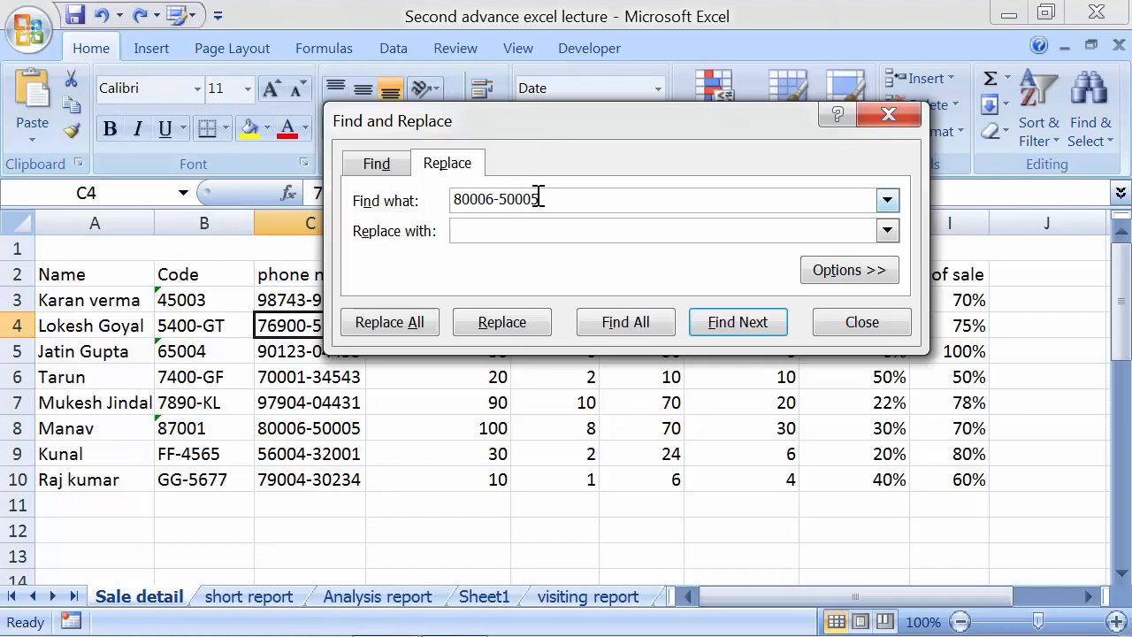
pyautogui.moveTo(540, 198); pyautogui.dragTo(412, 192)
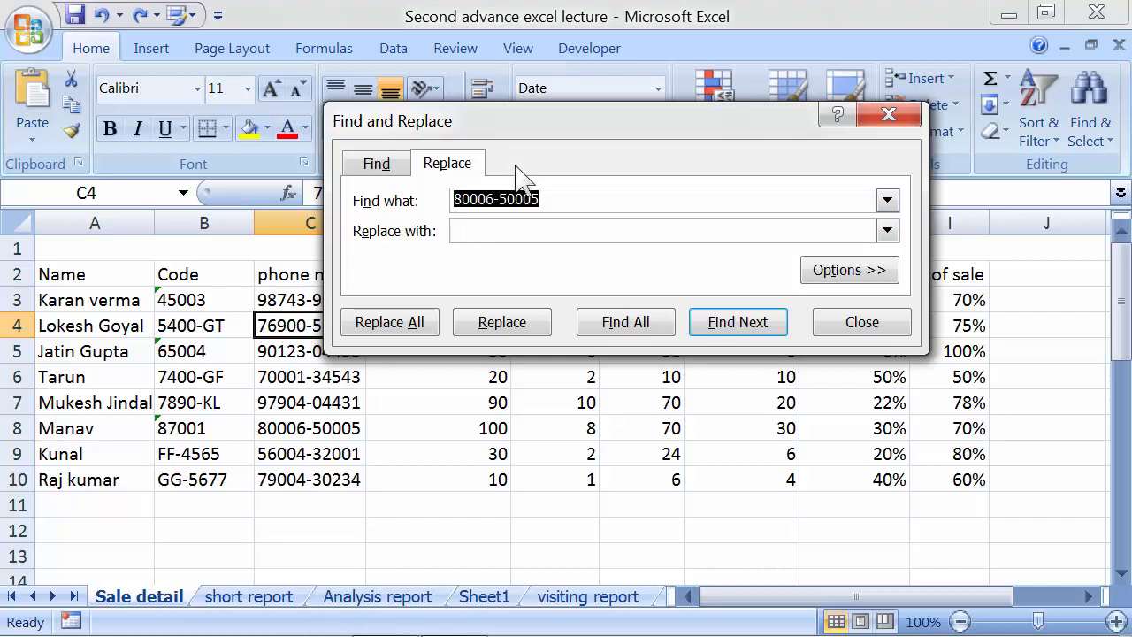
pyautogui.moveTo(559, 127); pyautogui.dragTo(606, 113)
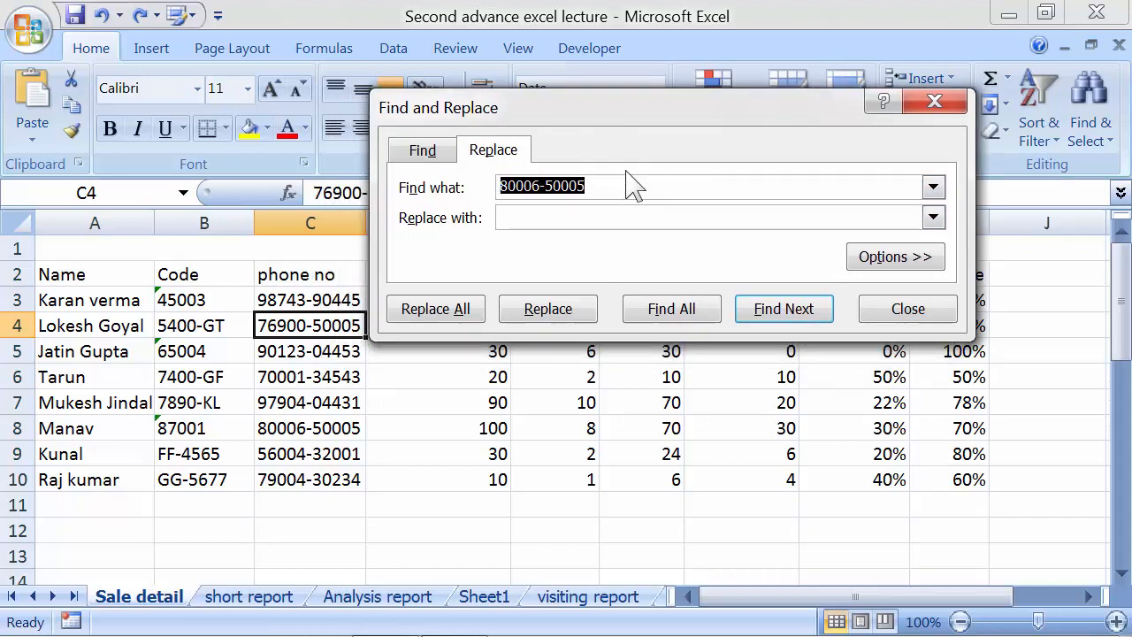
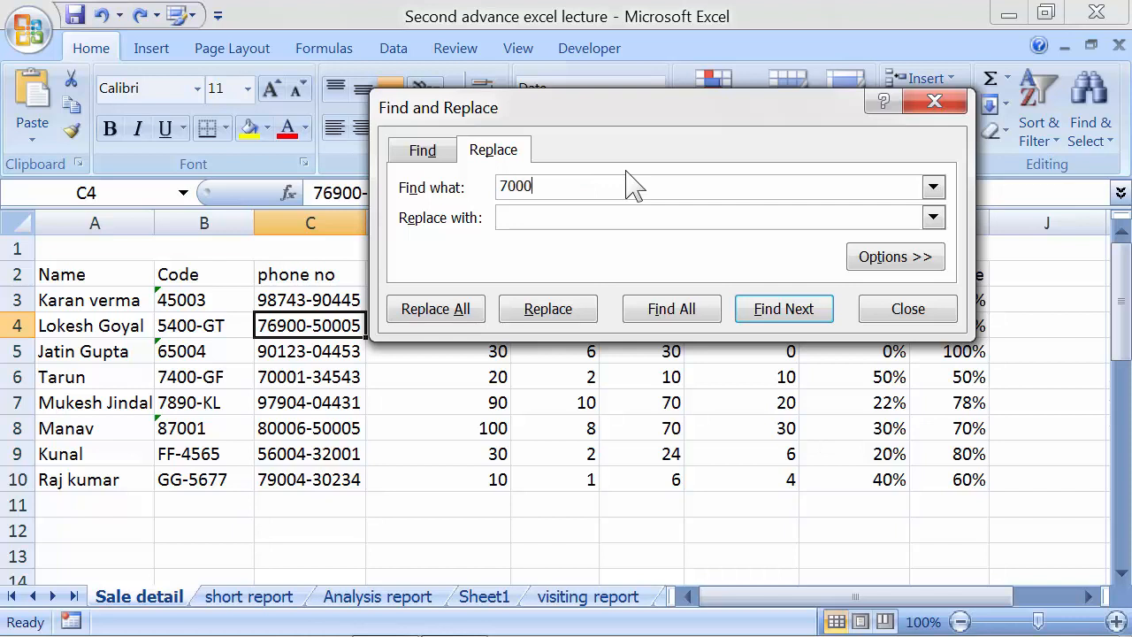
pyautogui.click(543, 216)
# List matches with Find All, replace the number in C6, and close the dialog
pyautogui.click(537, 312)
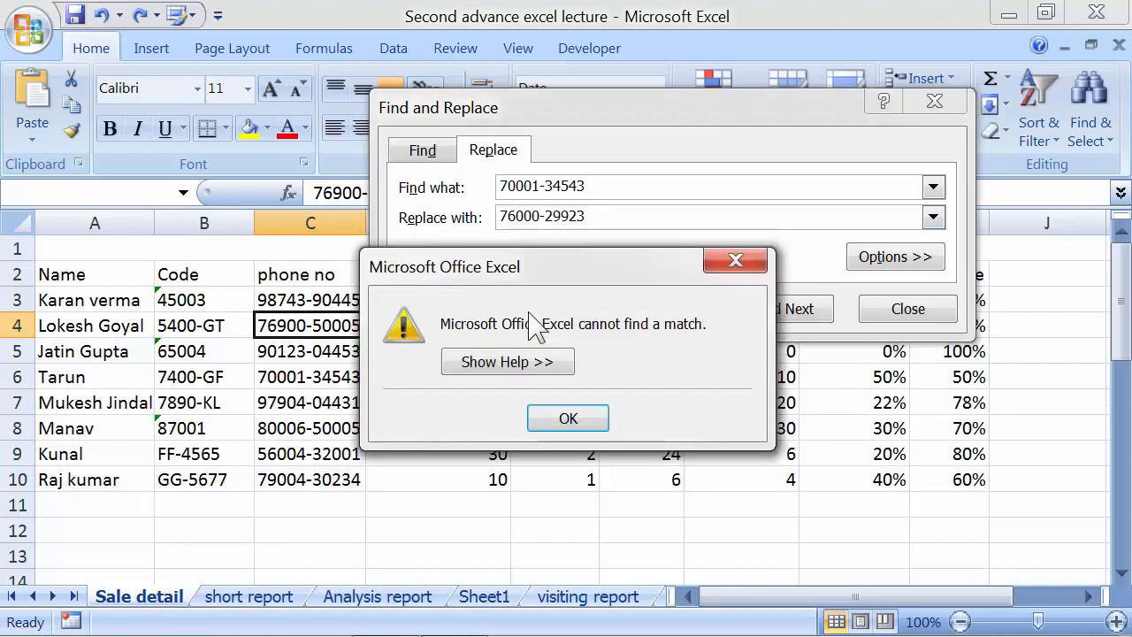
pyautogui.click(566, 417)
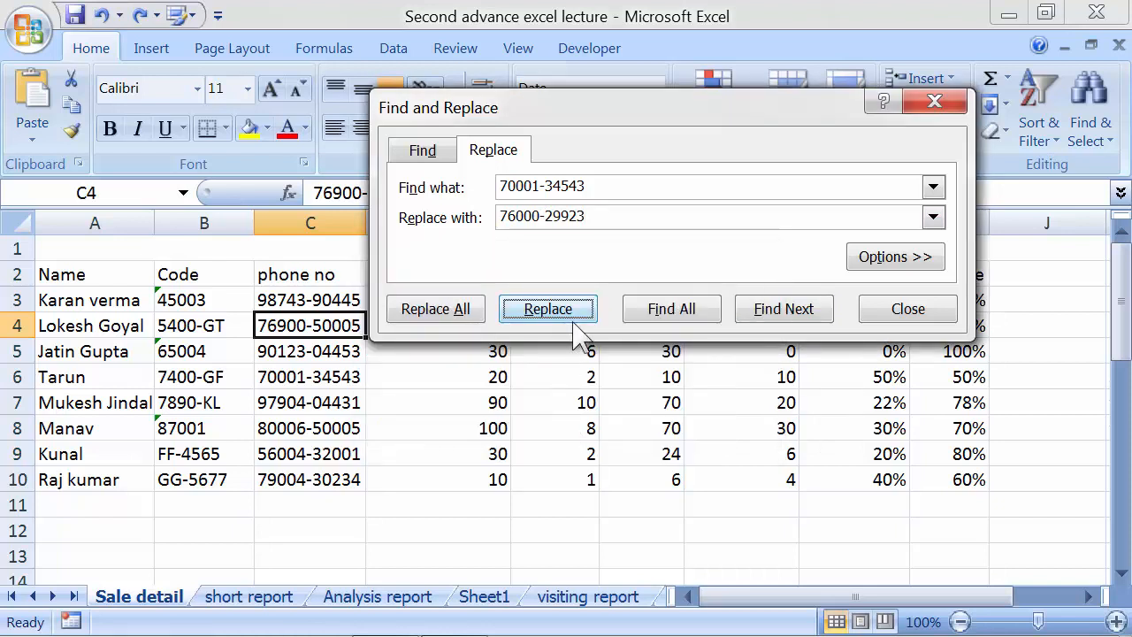
pyautogui.click(676, 325)
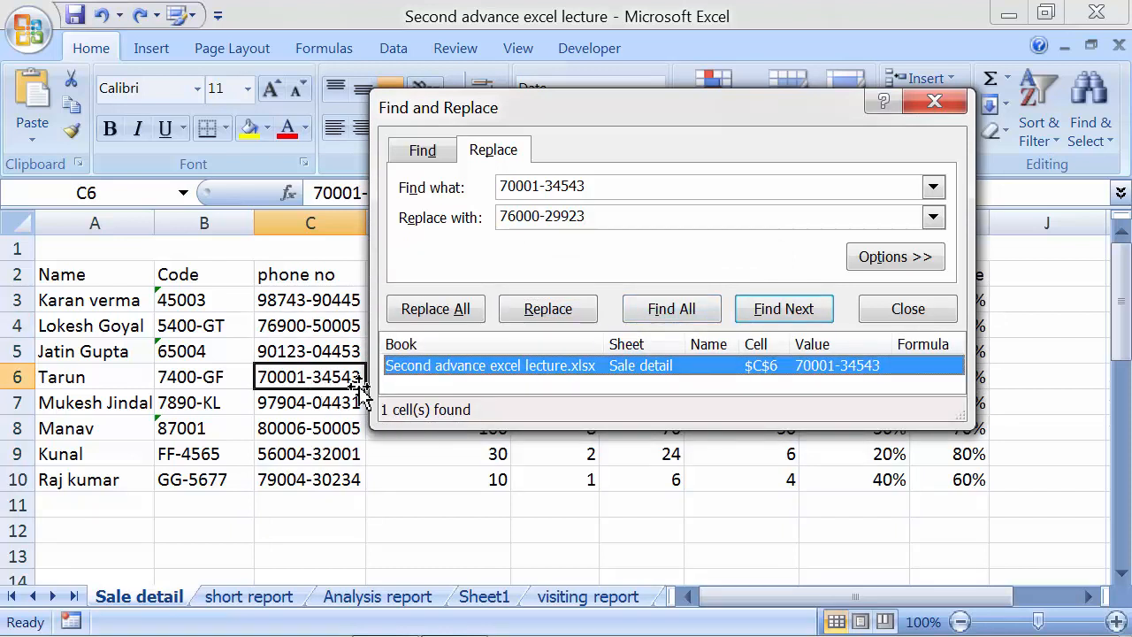
pyautogui.click(535, 311)
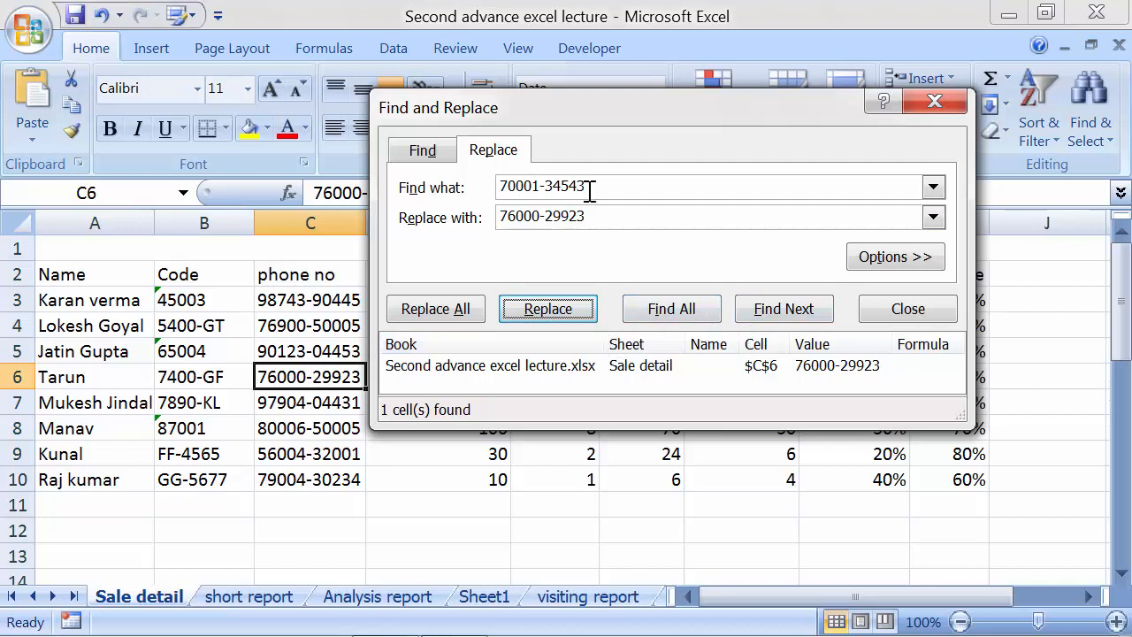
pyautogui.moveTo(588, 188); pyautogui.dragTo(472, 188)
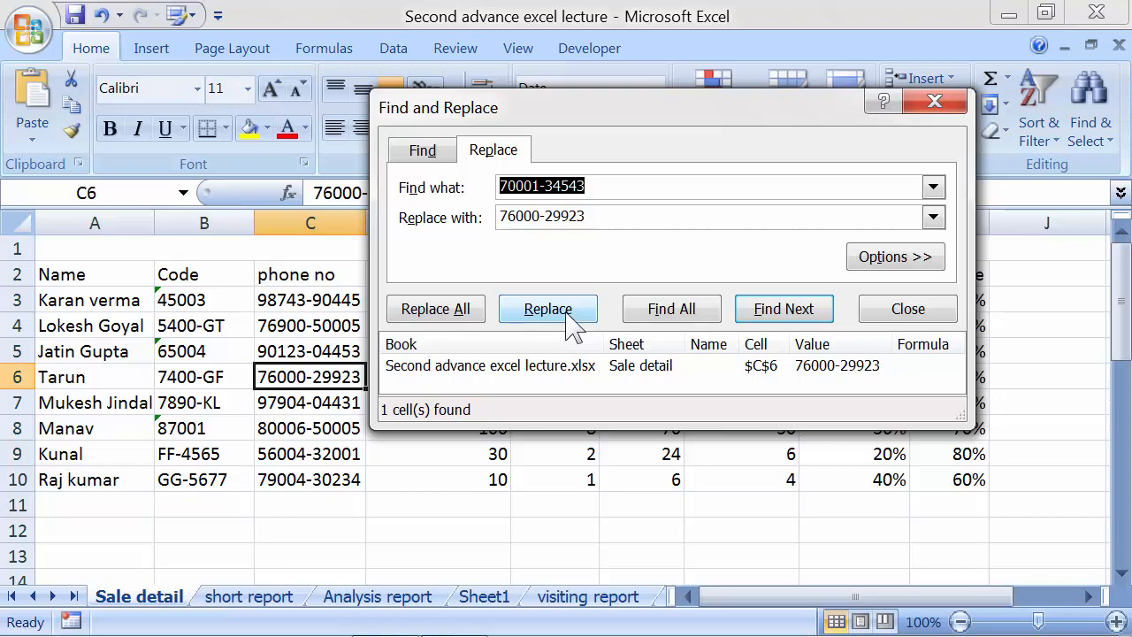
pyautogui.click(932, 102)
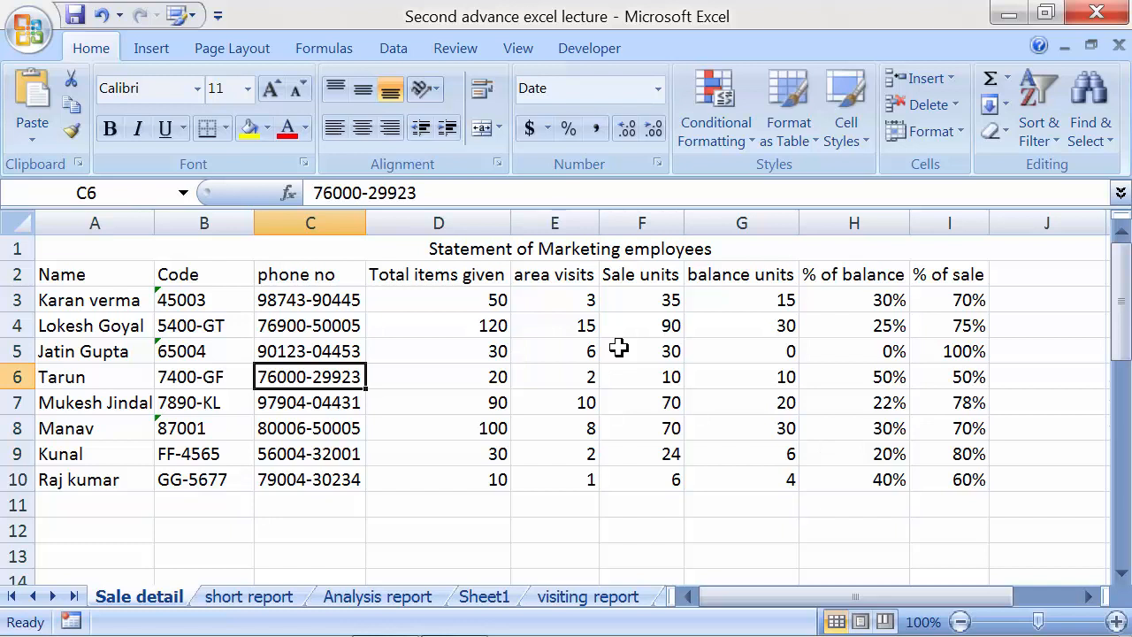
# Select the employee names in A2:A10 together with the % of balance values in H2:H10
pyautogui.click(409, 305)
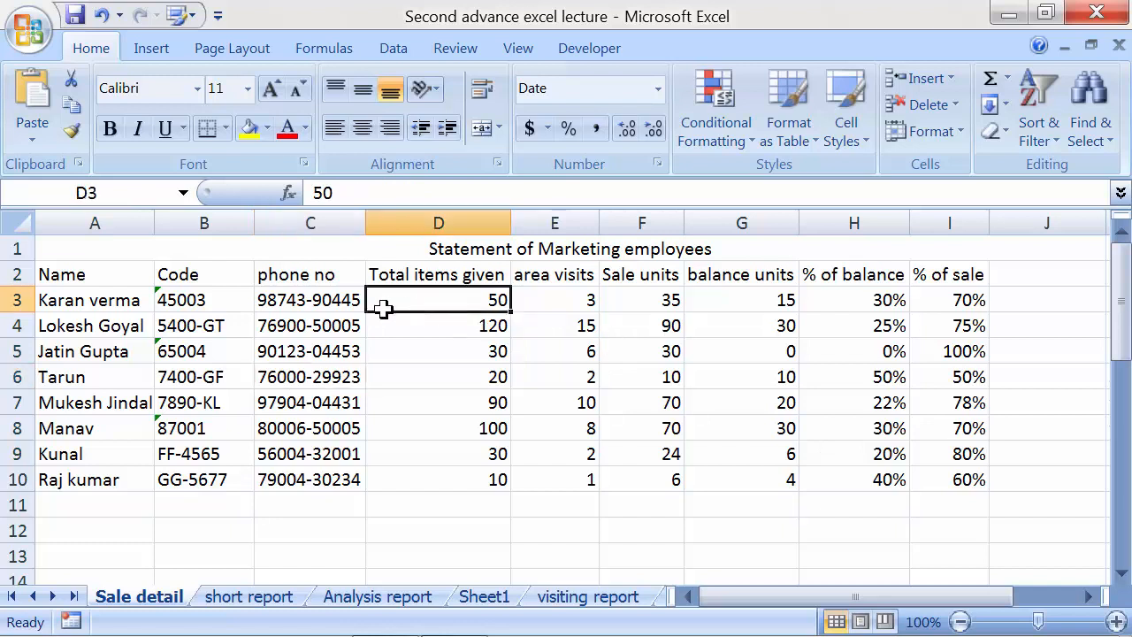
pyautogui.moveTo(92, 274); pyautogui.dragTo(92, 479)
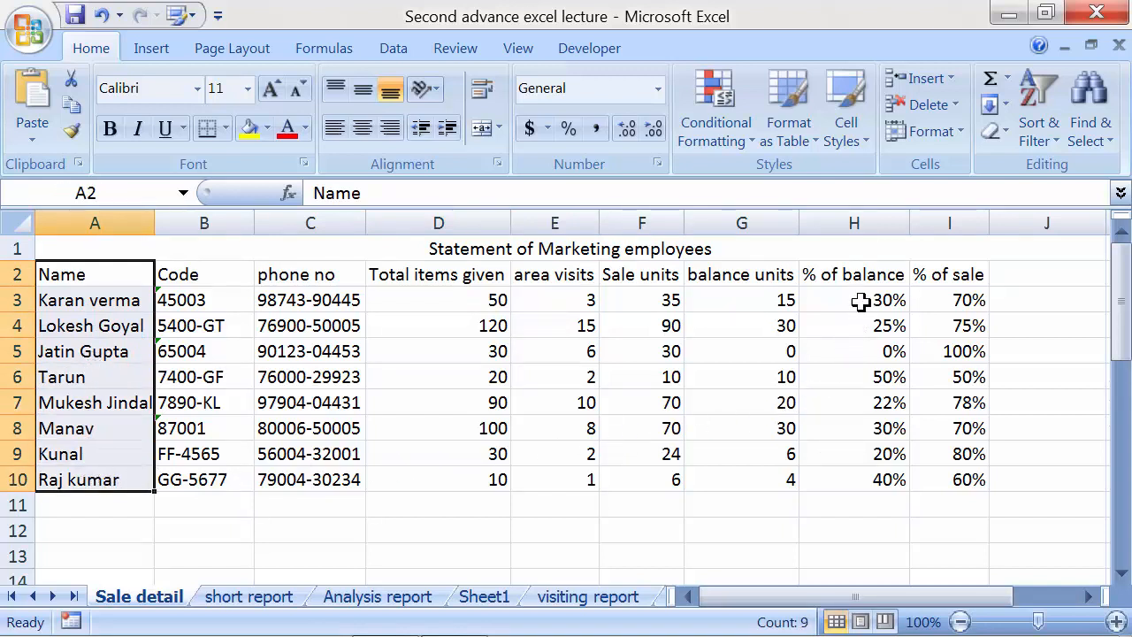
pyautogui.moveTo(861, 278); pyautogui.dragTo(862, 480)
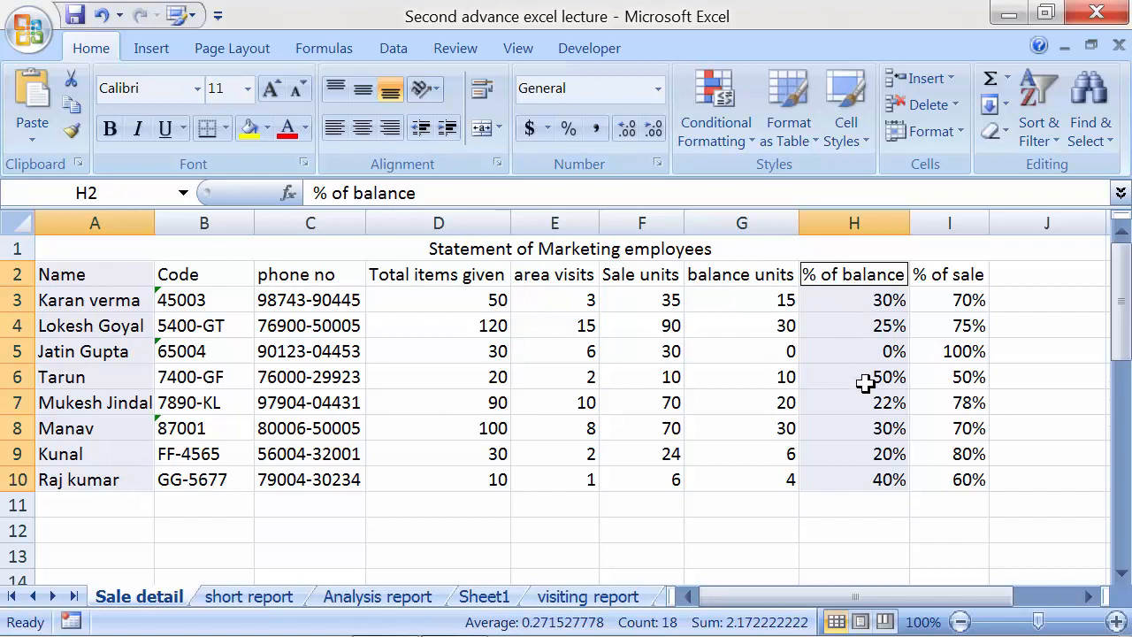
# Insert a Clustered Bar in 3-D chart from the selected names and % of balance values
pyautogui.click(152, 51)
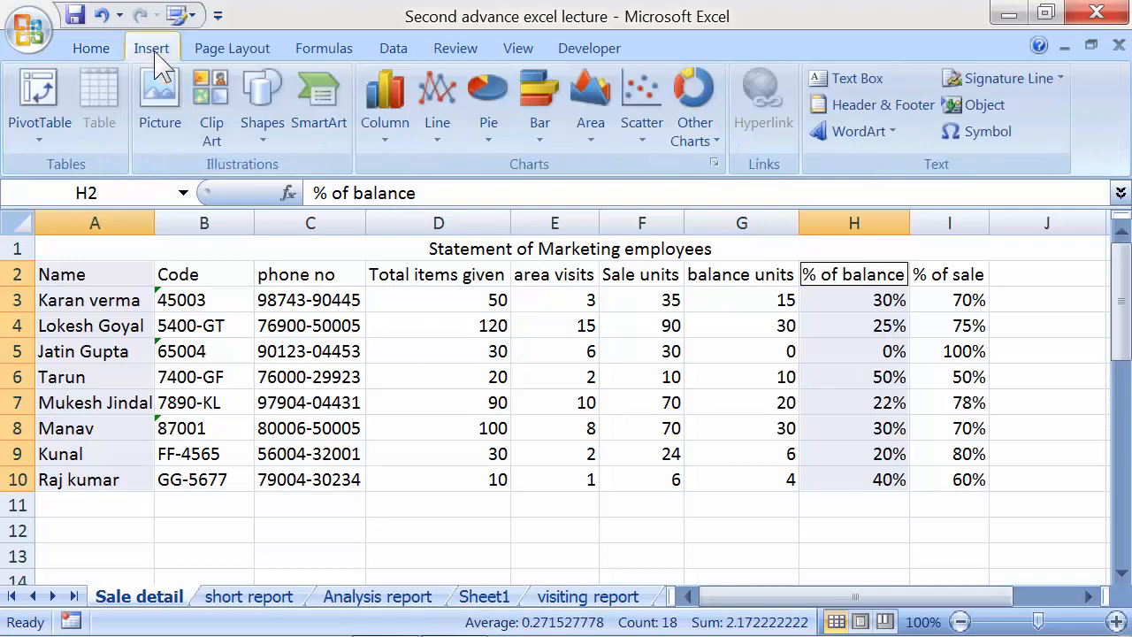
pyautogui.click(536, 139)
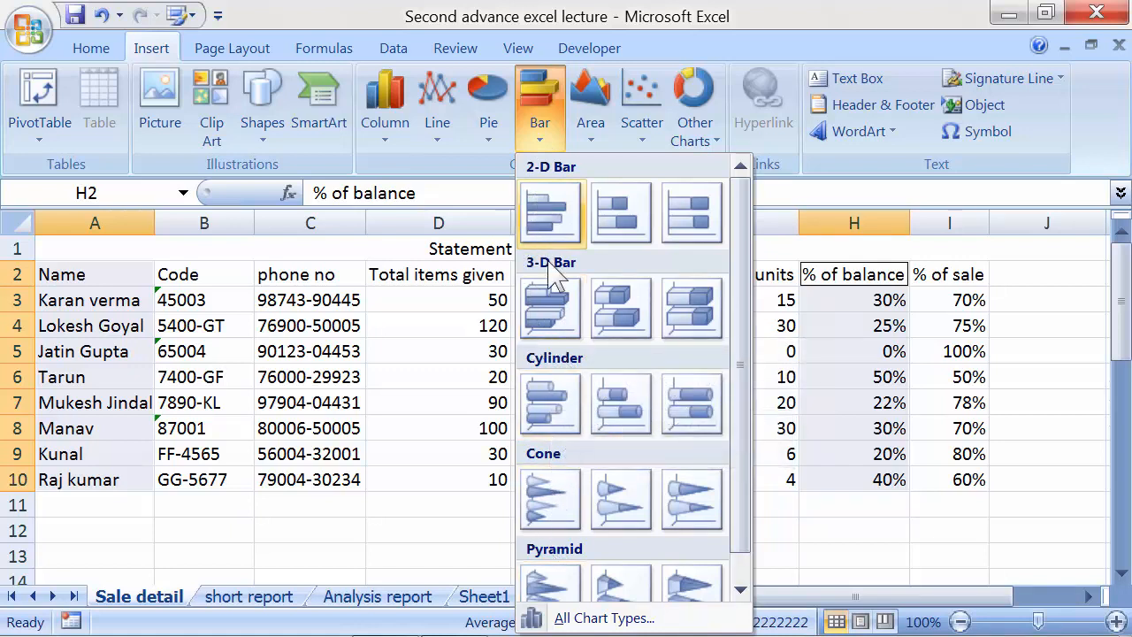
pyautogui.click(557, 317)
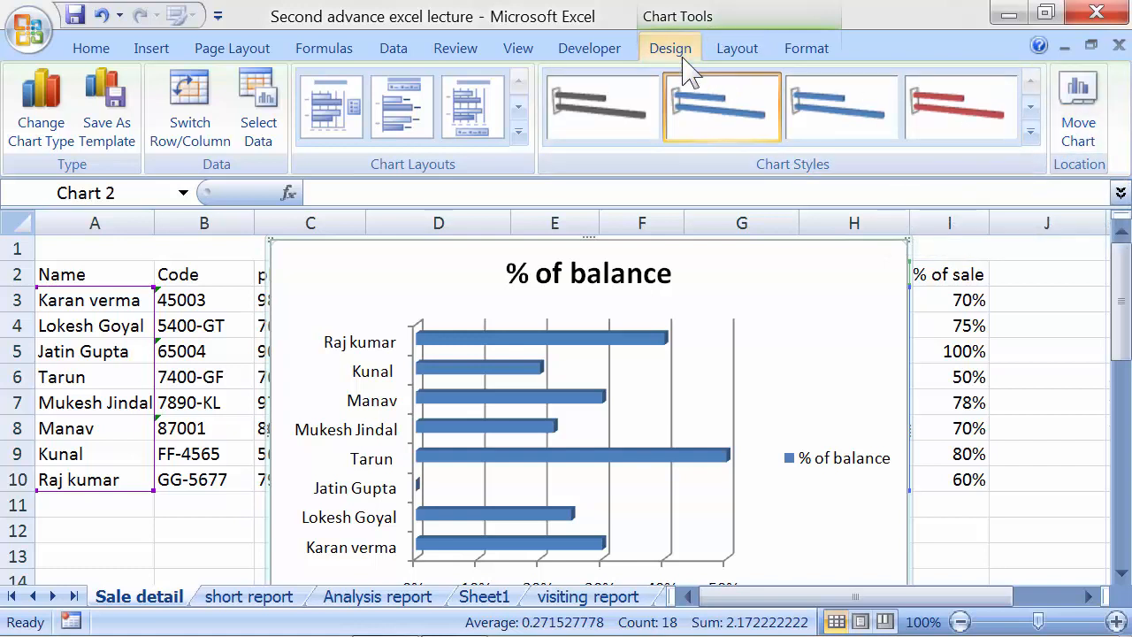
# Move the % of balance chart to a new chart sheet named 'balance chart'
pyautogui.click(737, 48)
pyautogui.click(806, 49)
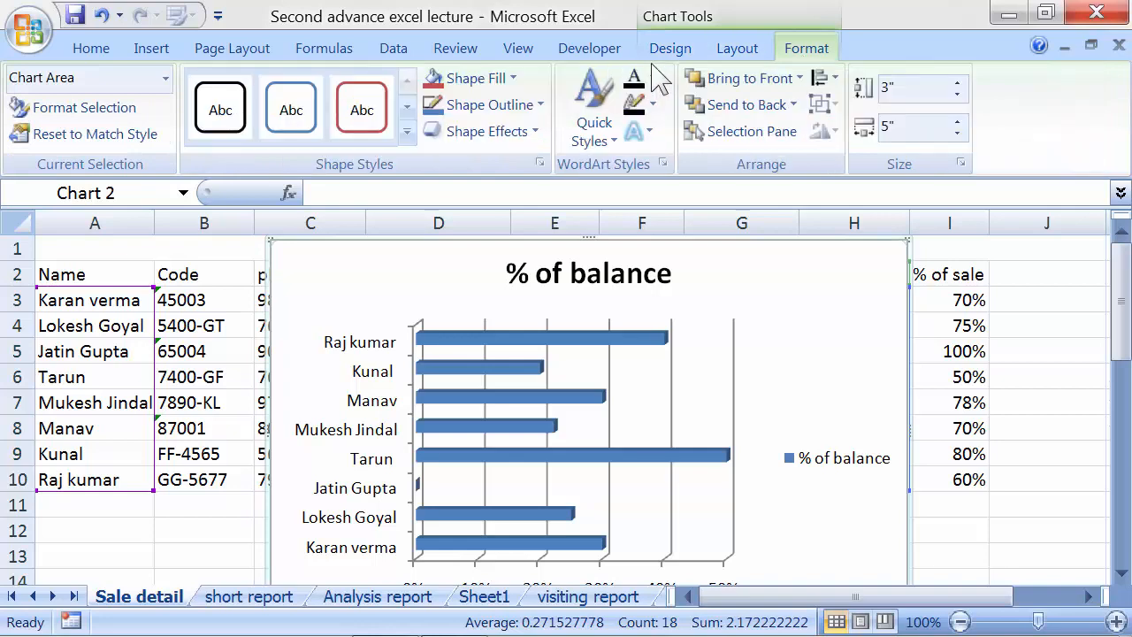
pyautogui.click(668, 52)
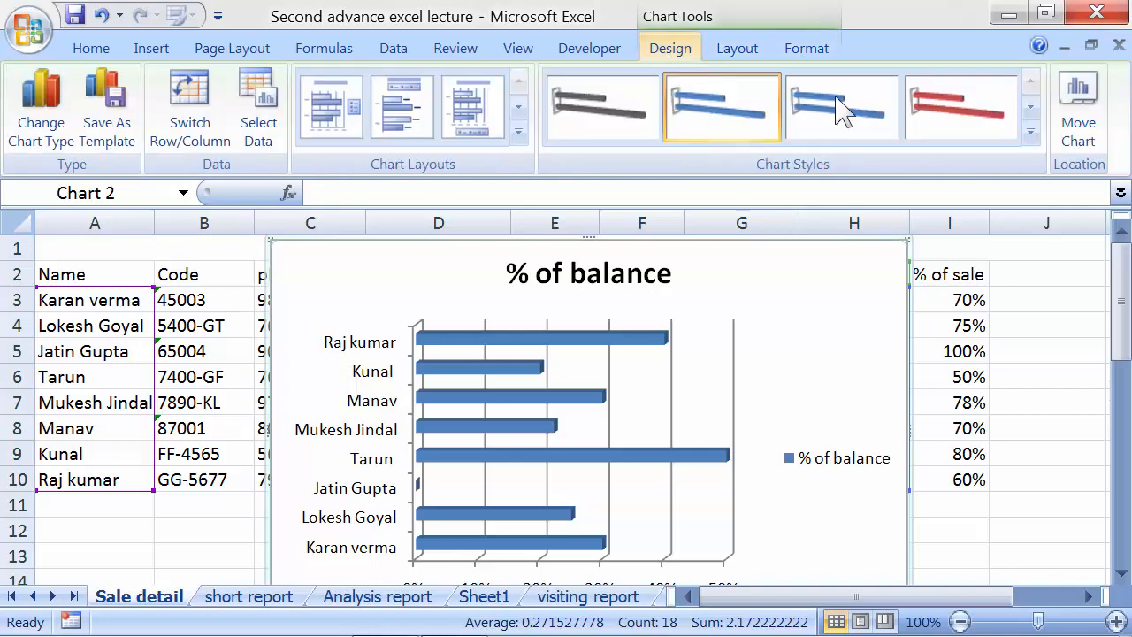
pyautogui.click(1079, 133)
pyautogui.moveTo(466, 166); pyautogui.dragTo(486, 151)
pyautogui.click(414, 235)
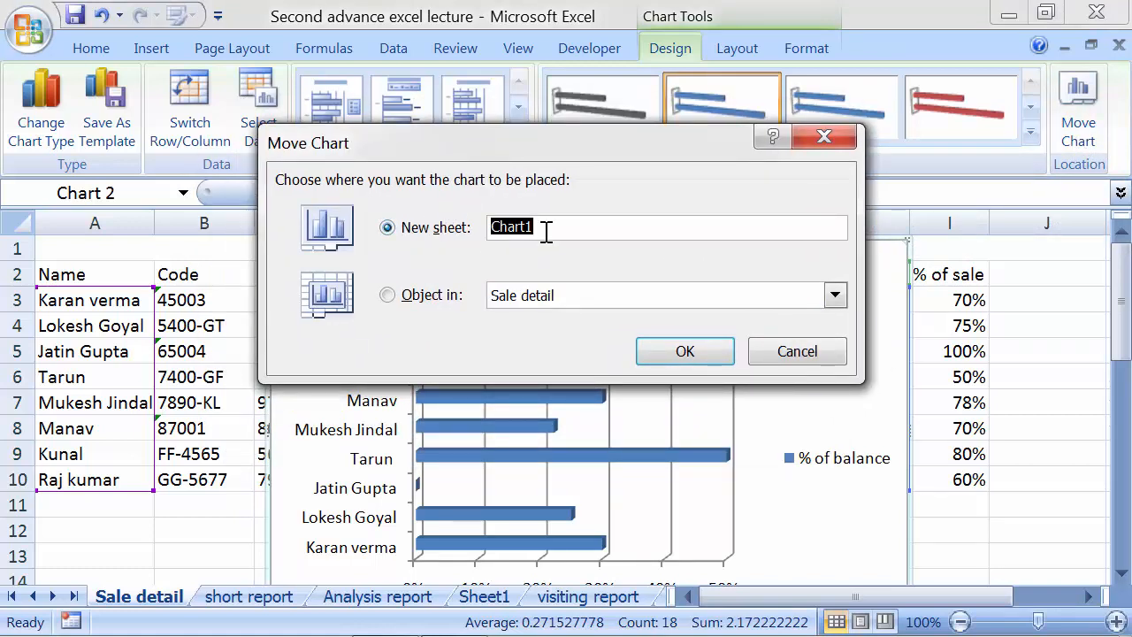
pyautogui.write('balance c')
pyautogui.click(641, 350)
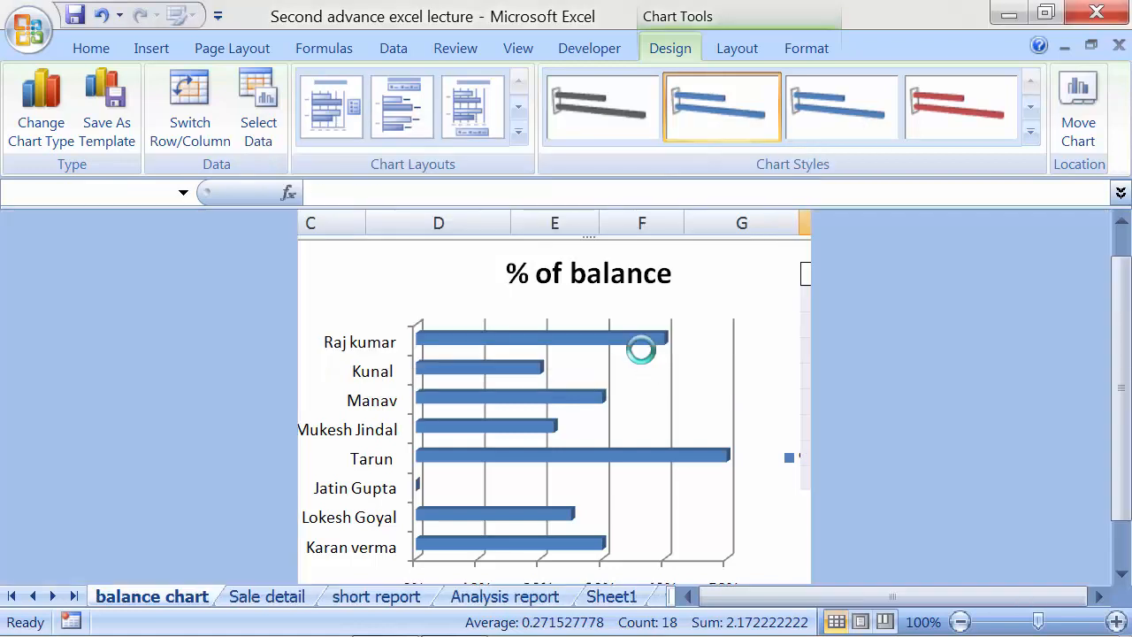
# Apply Chart Layout 5 to add a title and a data table of each employee's percentage
pyautogui.click(1115, 622)
pyautogui.click(1115, 622)
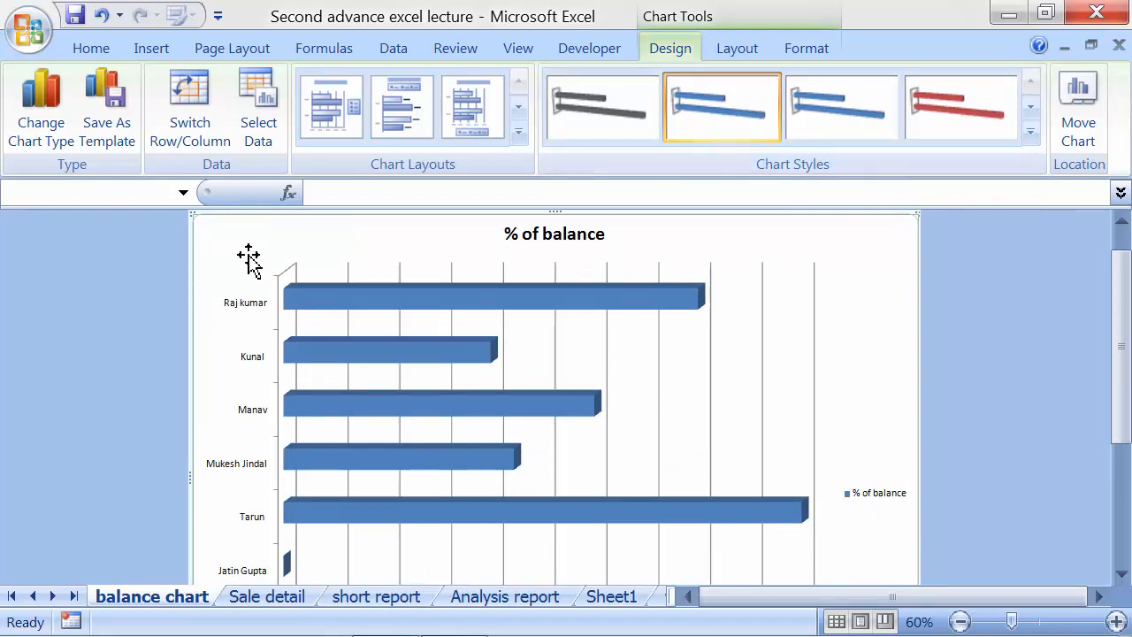
pyautogui.scroll(-2, 559, 482)
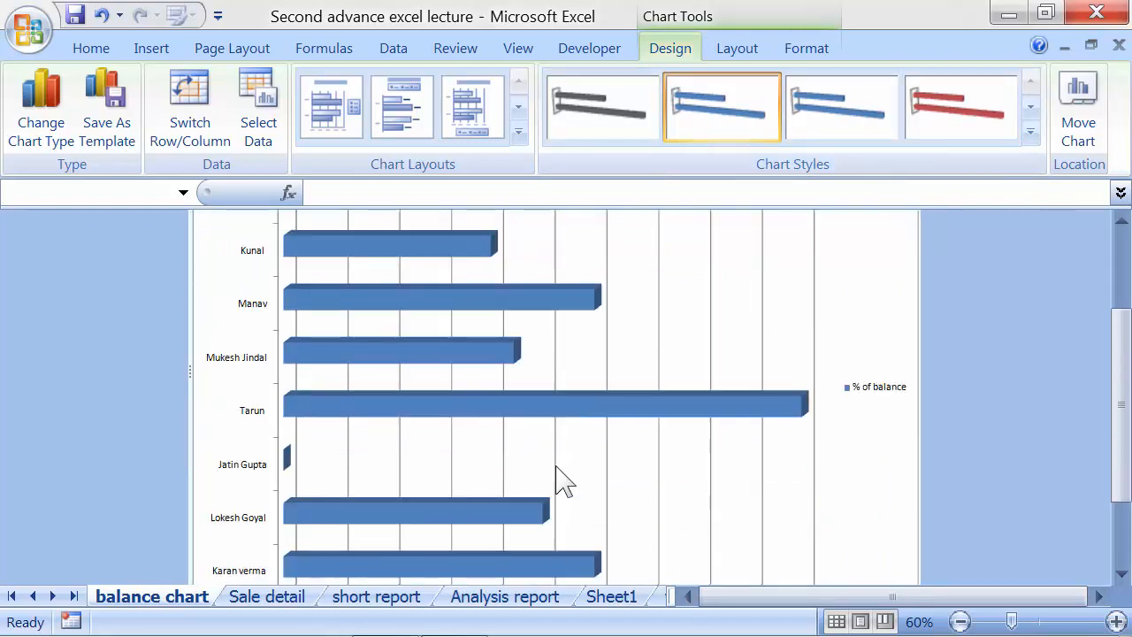
pyautogui.scroll(1, 559, 482)
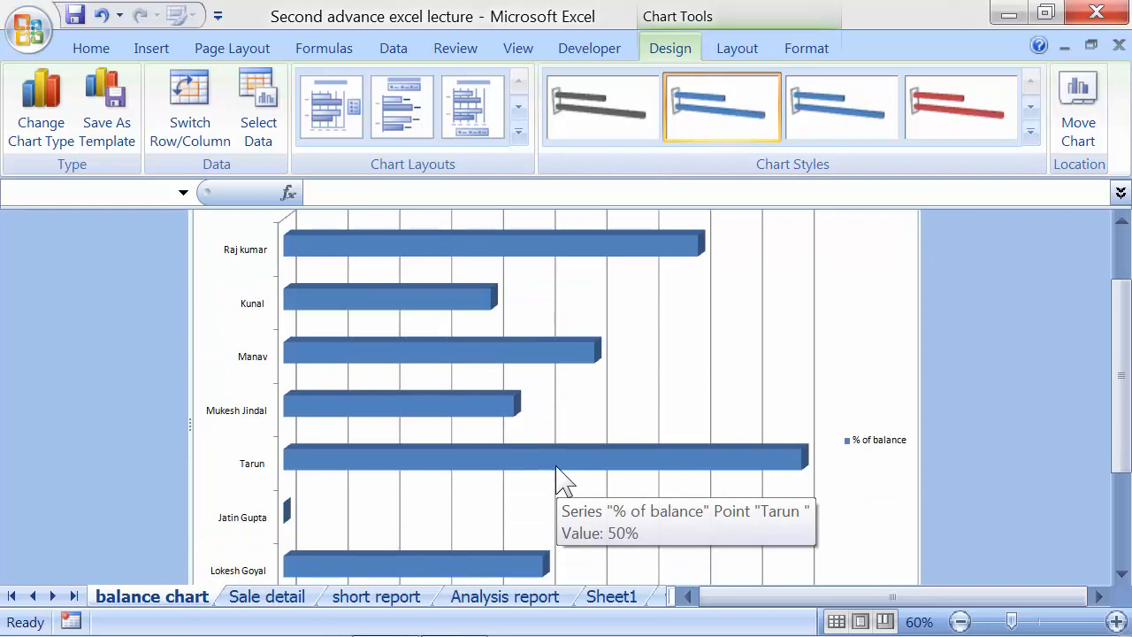
pyautogui.scroll(1, 559, 482)
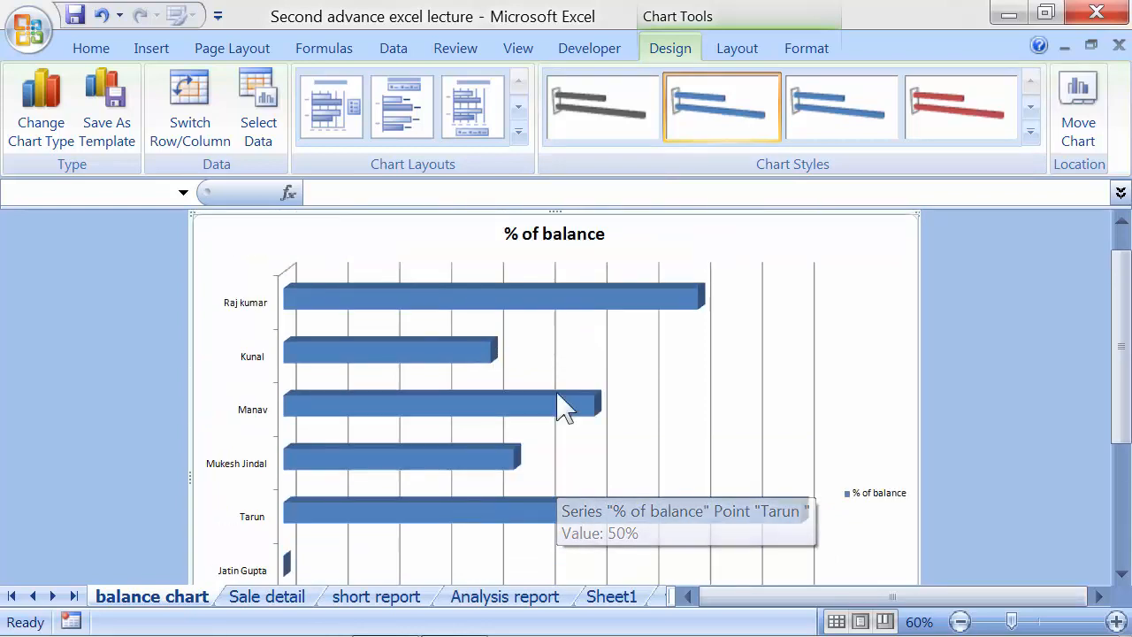
pyautogui.click(519, 132)
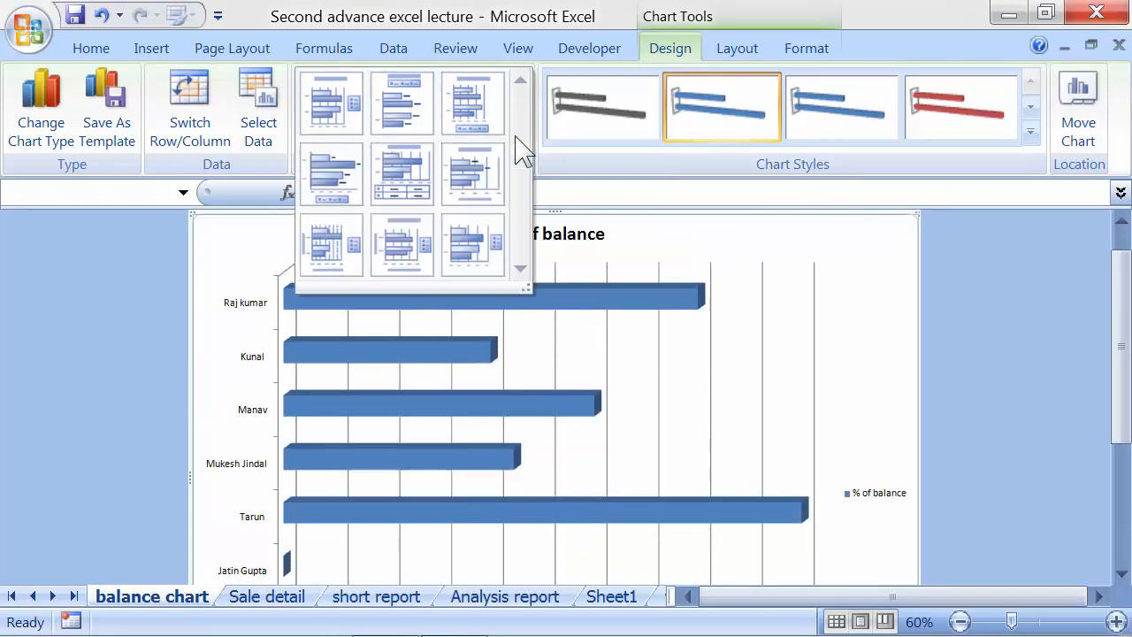
pyautogui.click(407, 196)
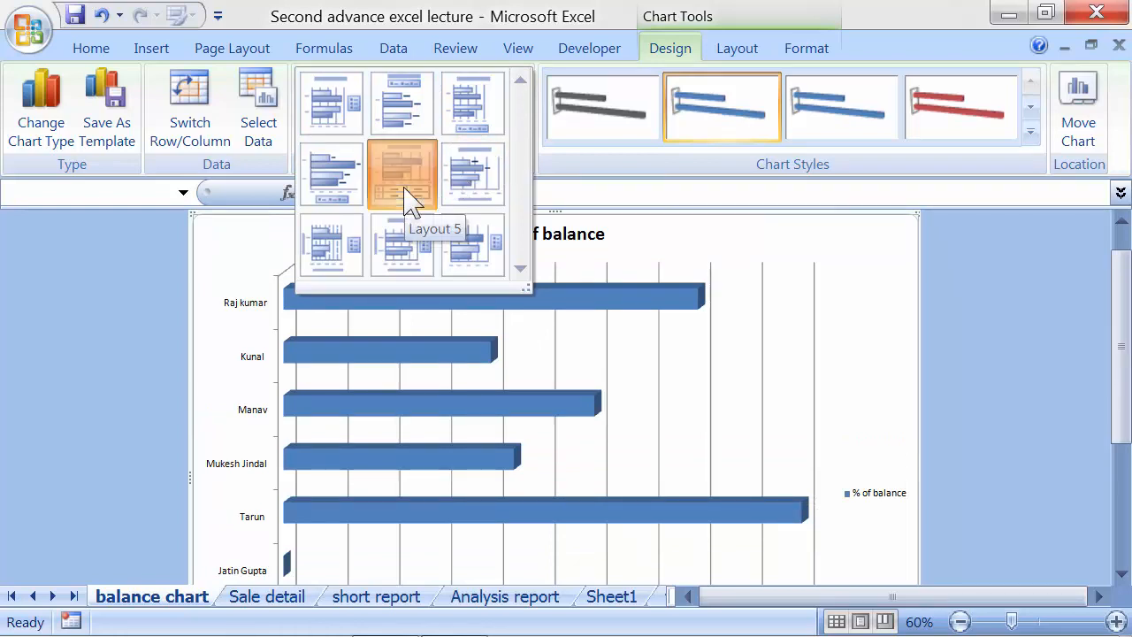
# Bring the Chart Layouts gallery back up to choose another layout
pyautogui.scroll(-6, 687, 409)
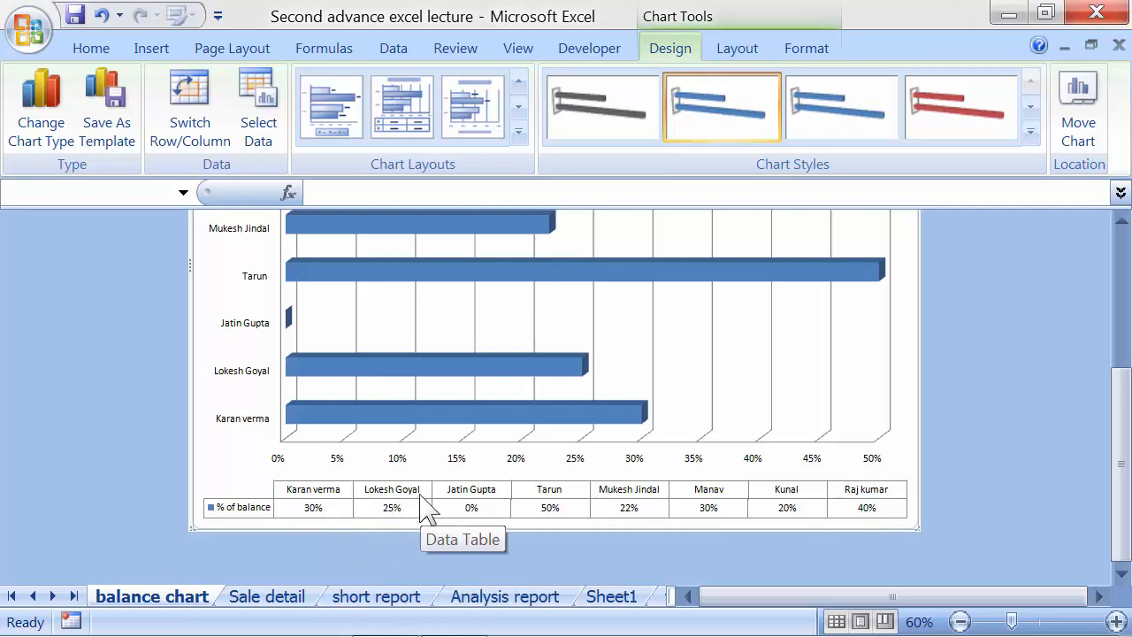
pyautogui.scroll(1, 458, 523)
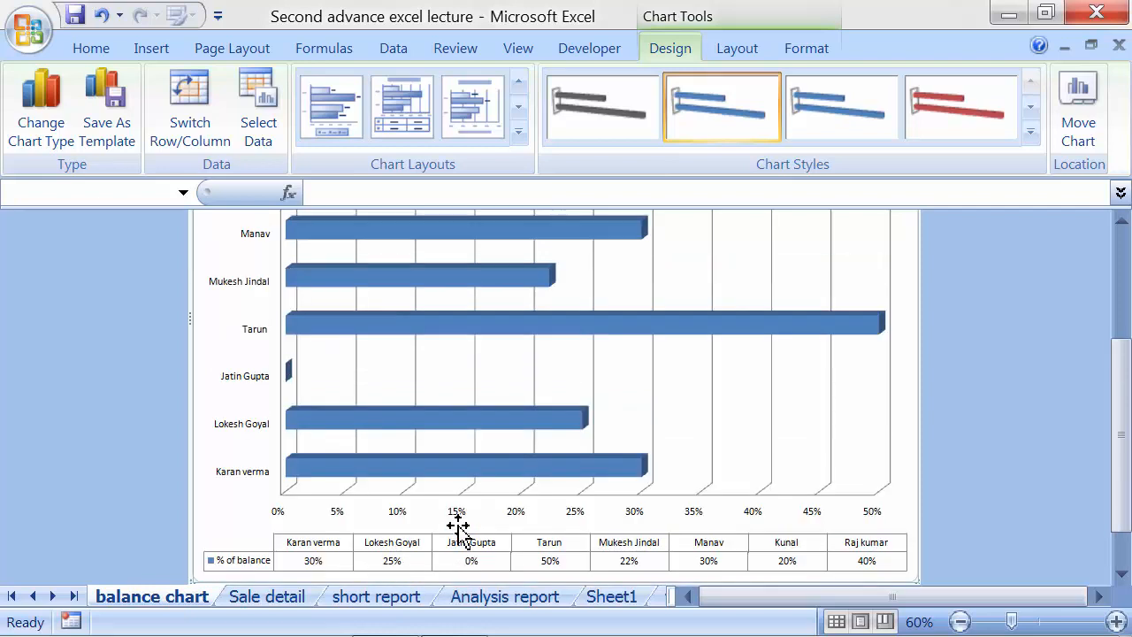
pyautogui.scroll(2, 460, 529)
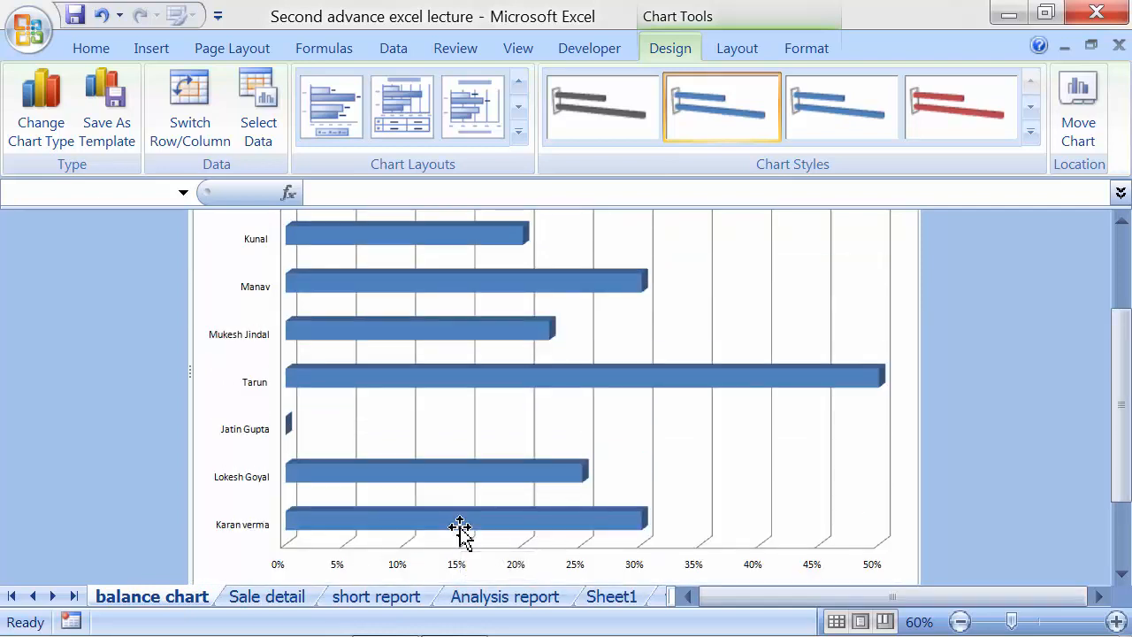
pyautogui.click(518, 131)
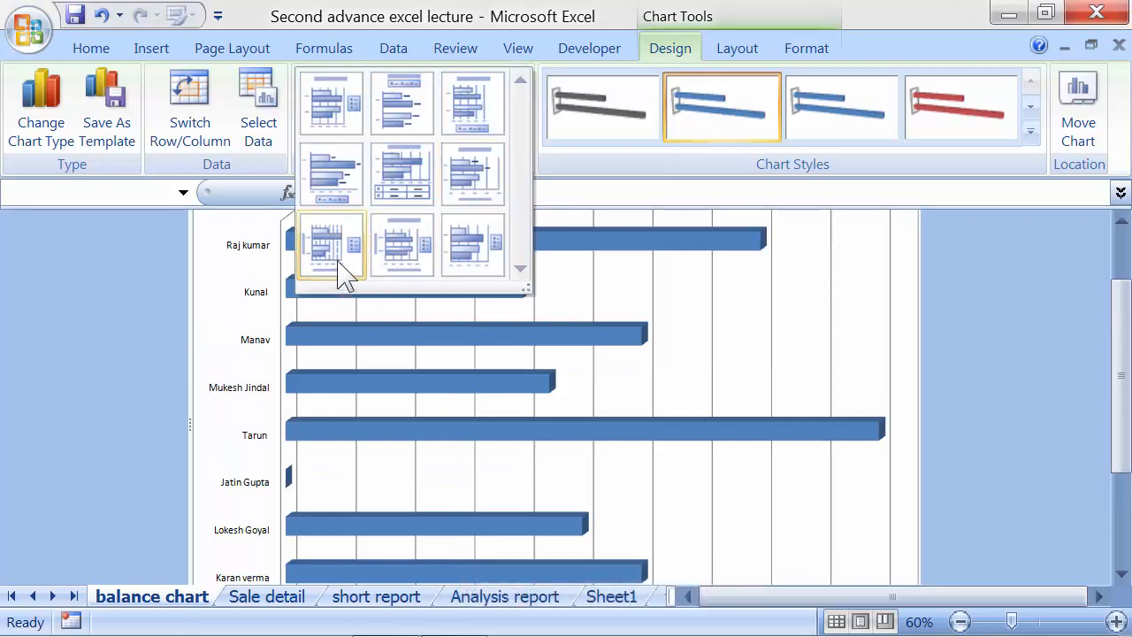
# Apply Layout 8 and title the vertical axis 'Employees name'
pyautogui.click(394, 259)
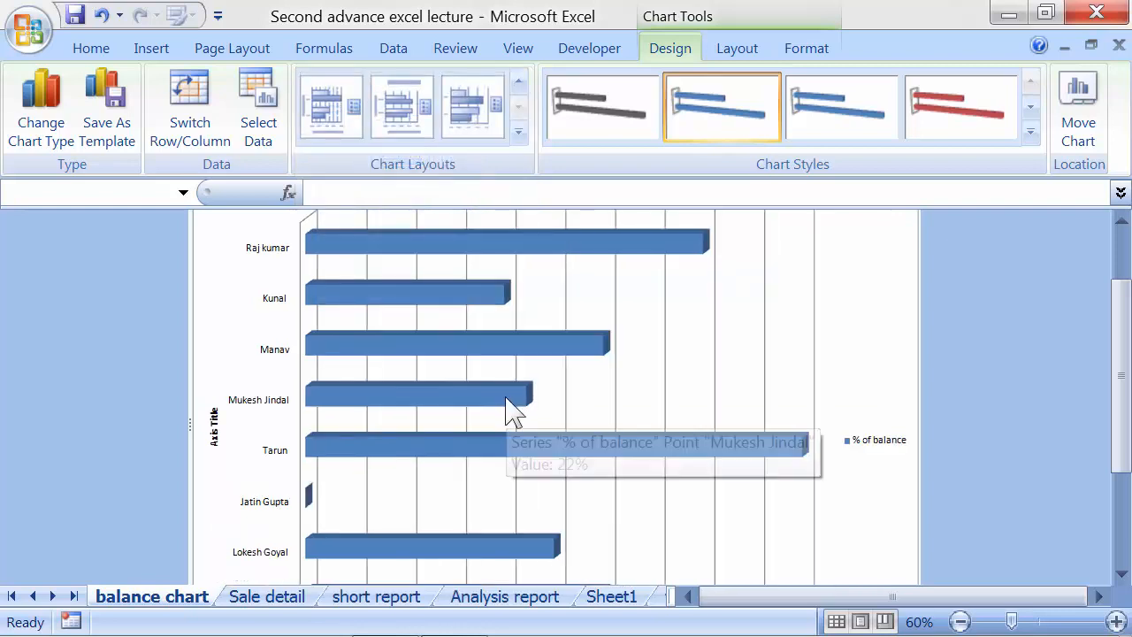
pyautogui.scroll(-3, 512, 409)
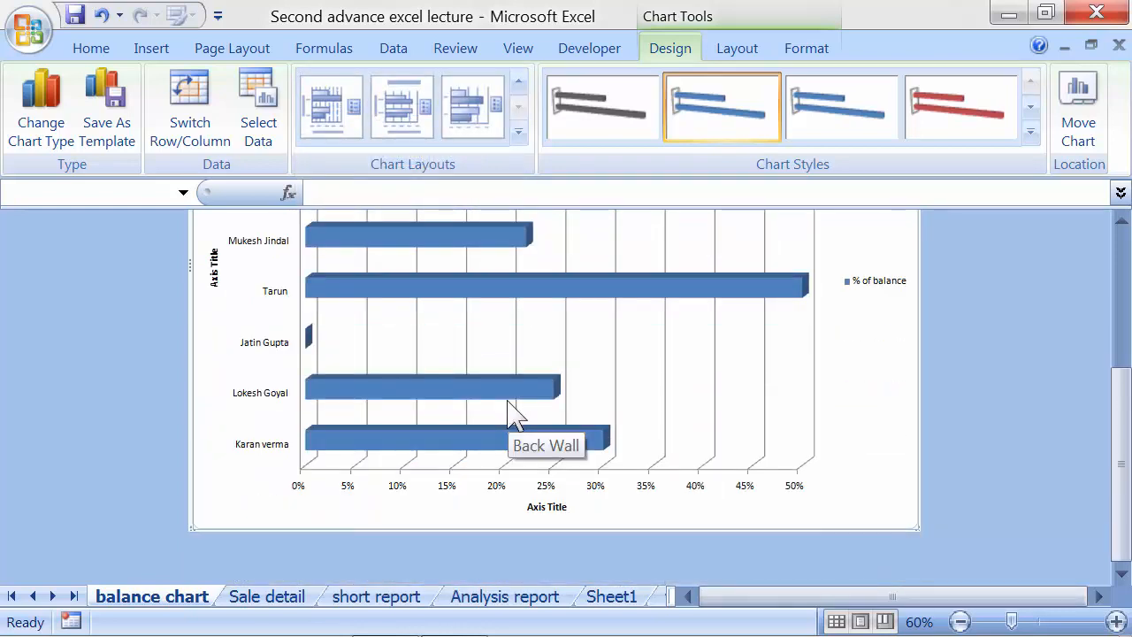
pyautogui.click(541, 508)
pyautogui.scroll(2, 542, 513)
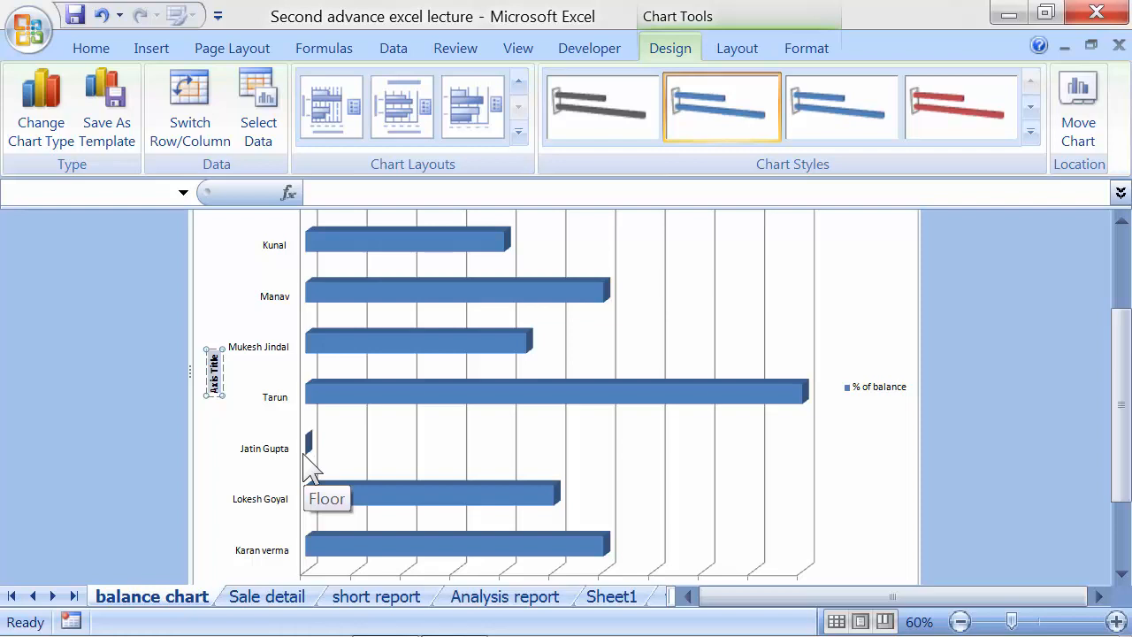
pyautogui.press('BackSpace')
pyautogui.write('Employees name')
# Title the horizontal axis 'Balance in'
pyautogui.scroll(-3, 312, 468)
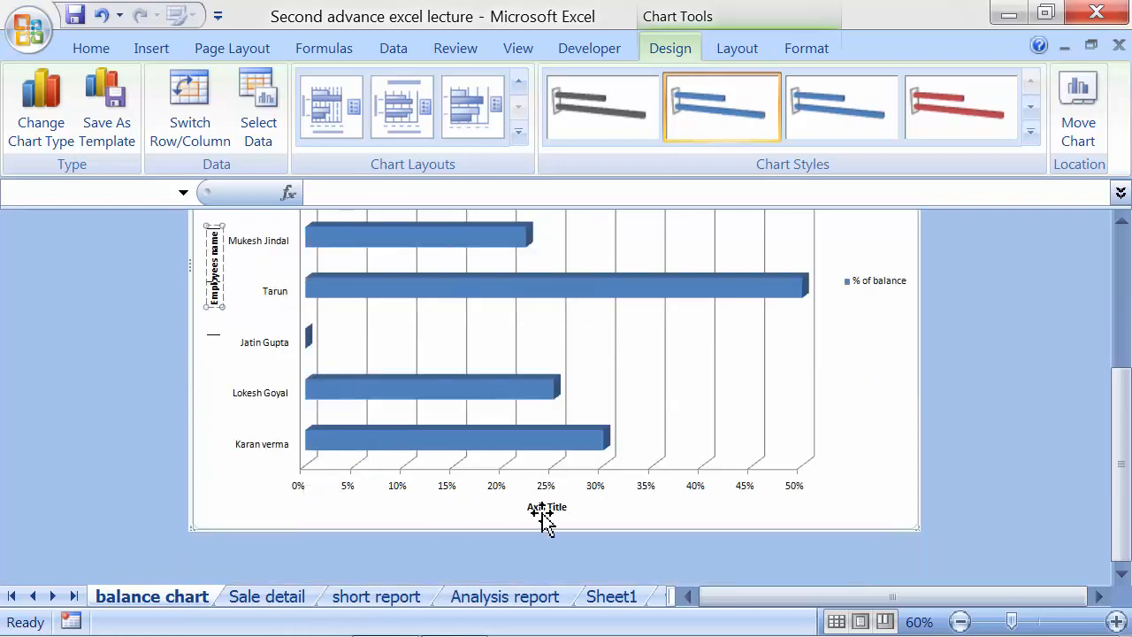
pyautogui.click(543, 509)
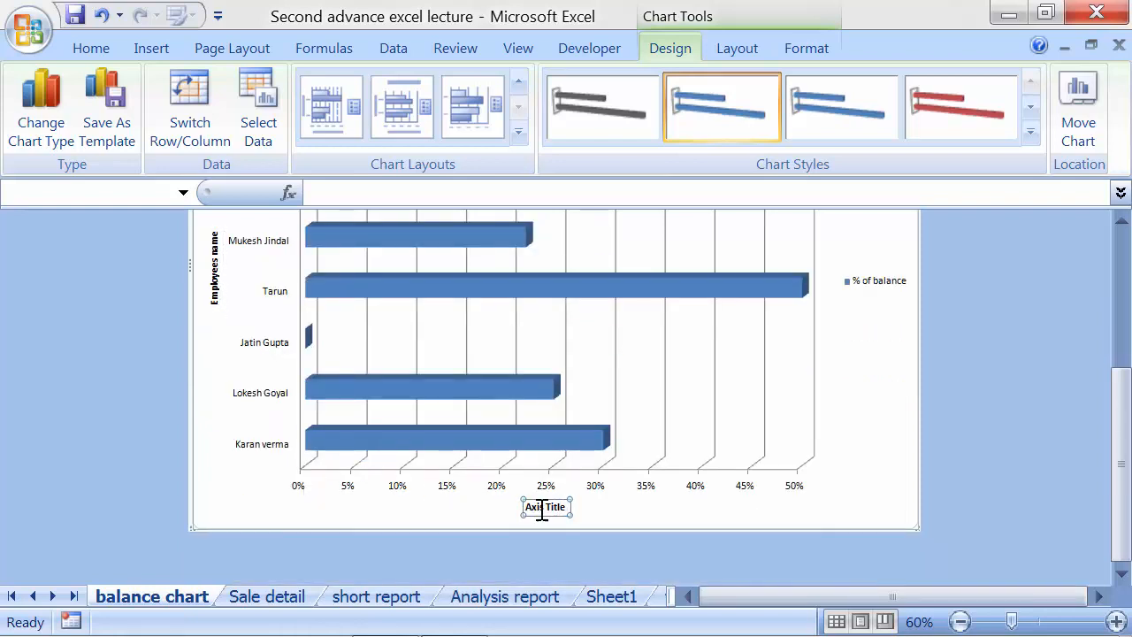
pyautogui.write('Balance')
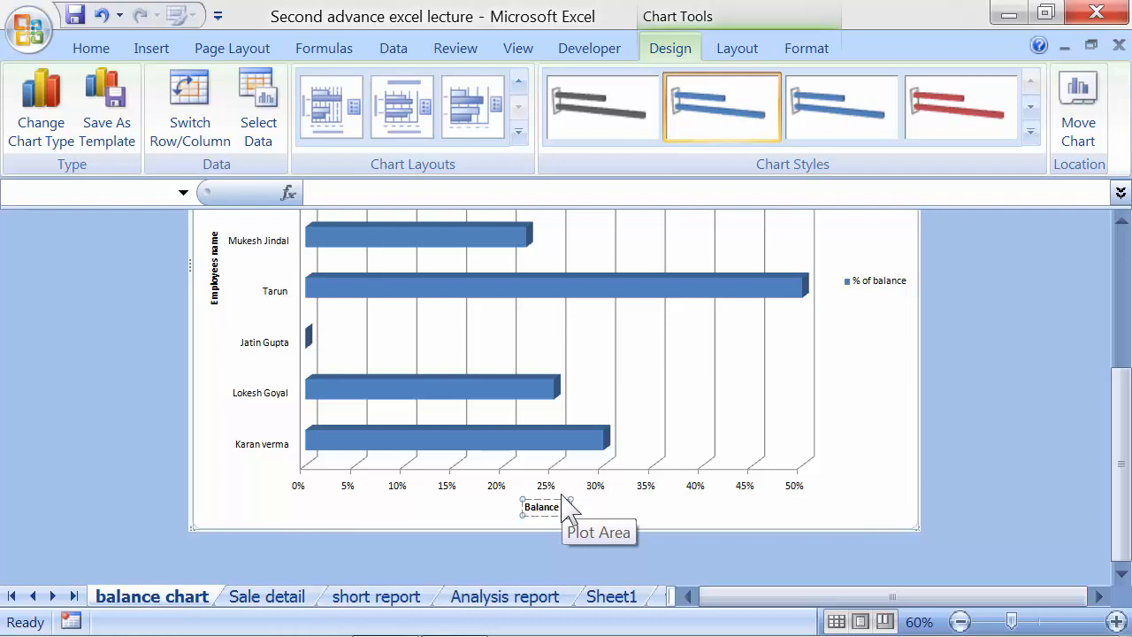
pyautogui.write('in %')
pyautogui.scroll(6, 705, 387)
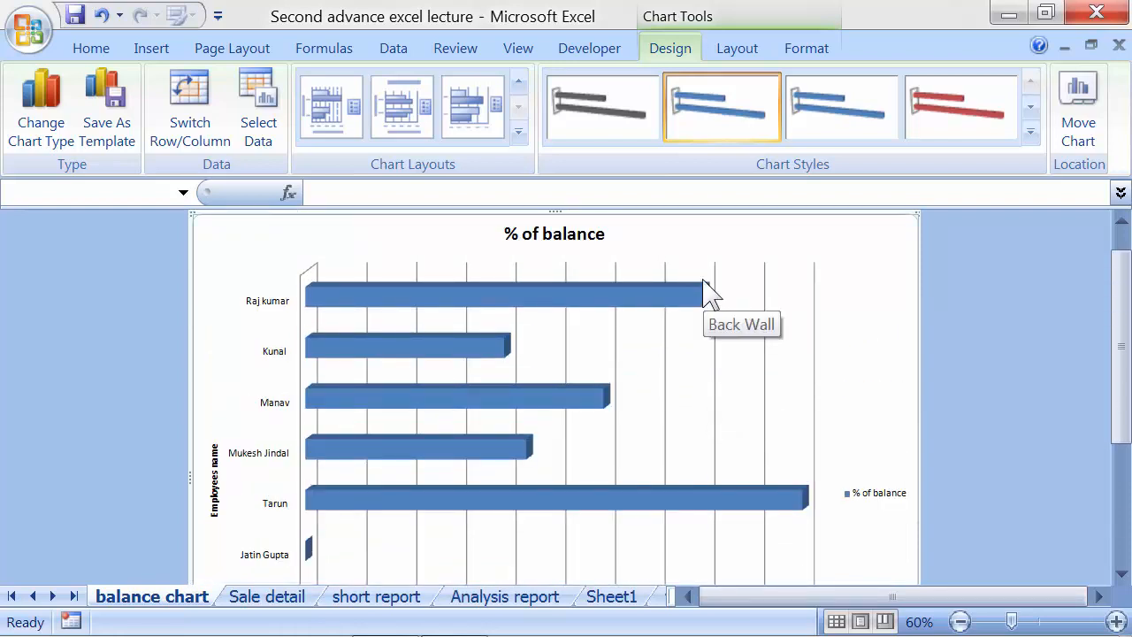
# Show data labels so each bar displays its percentage, such as 40%, 20% and 50%
pyautogui.click(739, 52)
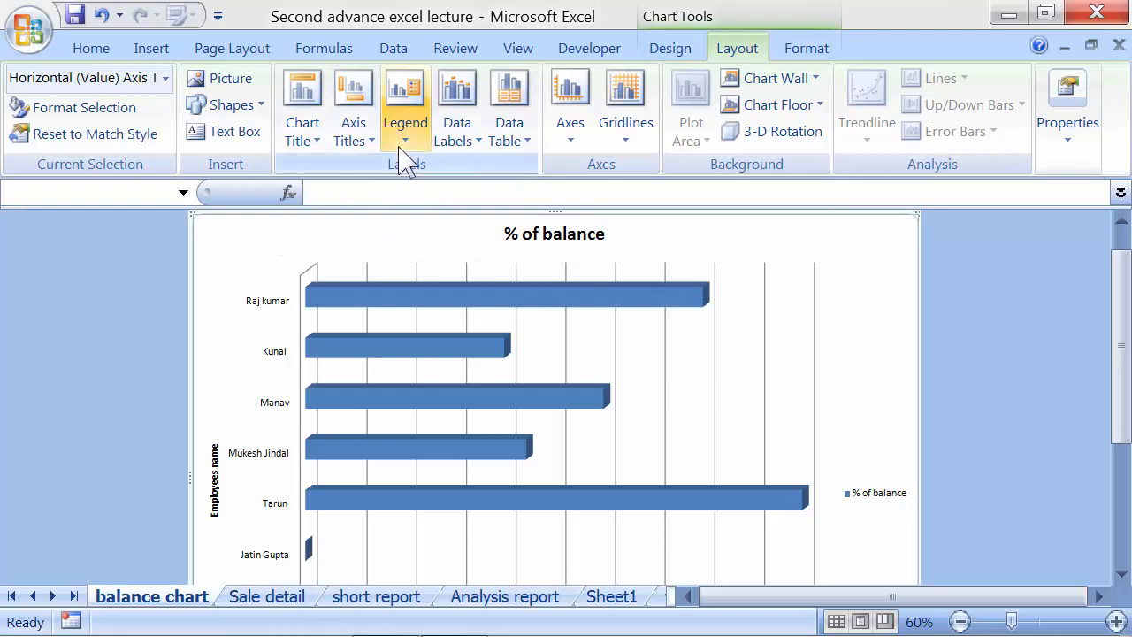
pyautogui.click(457, 159)
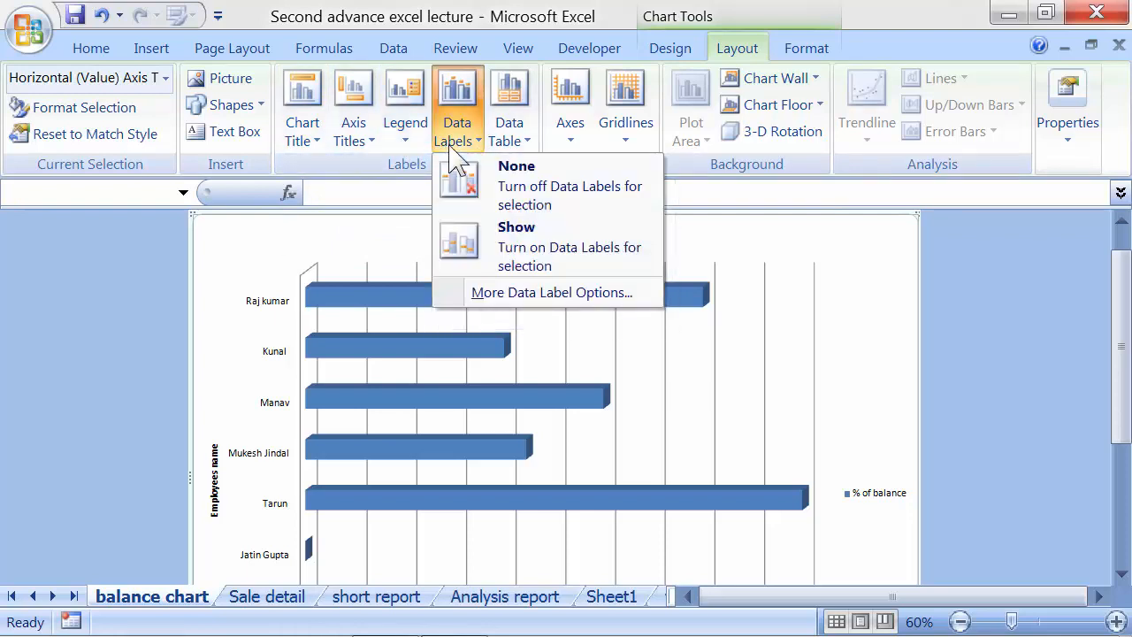
pyautogui.click(494, 252)
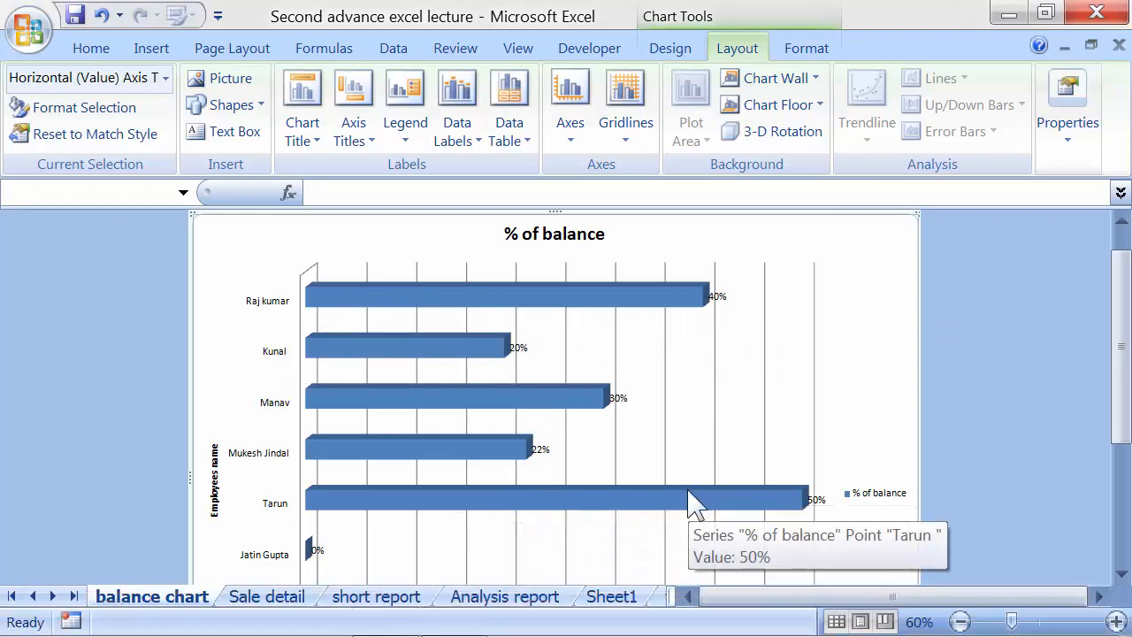
# Add both major and minor horizontal gridlines to the chart
pyautogui.click(618, 147)
pyautogui.moveTo(677, 177)
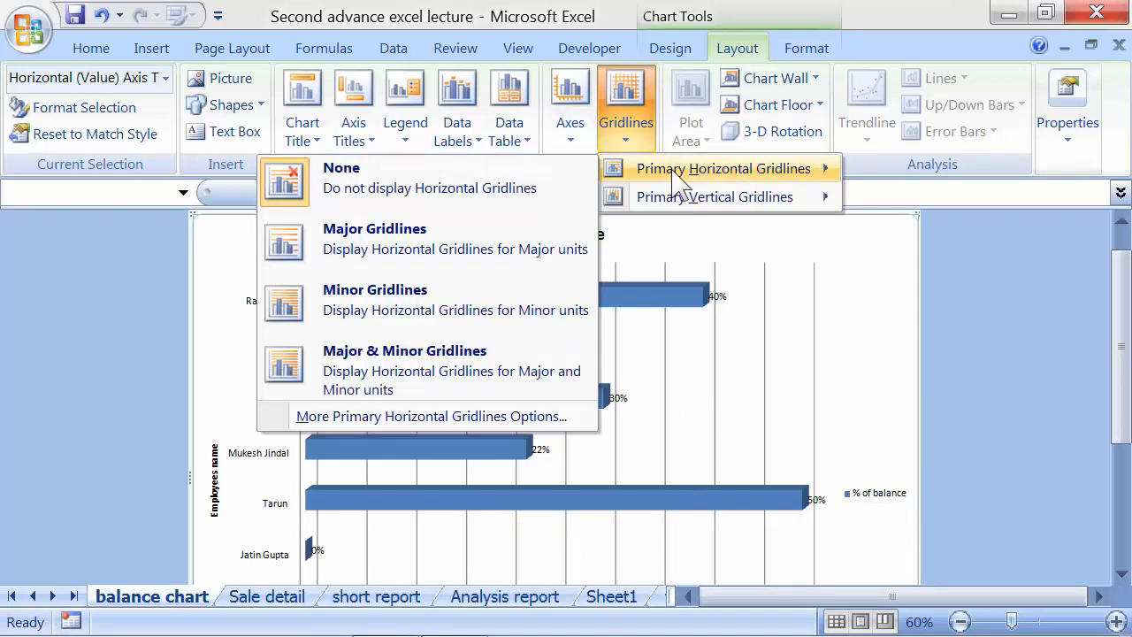
pyautogui.click(485, 270)
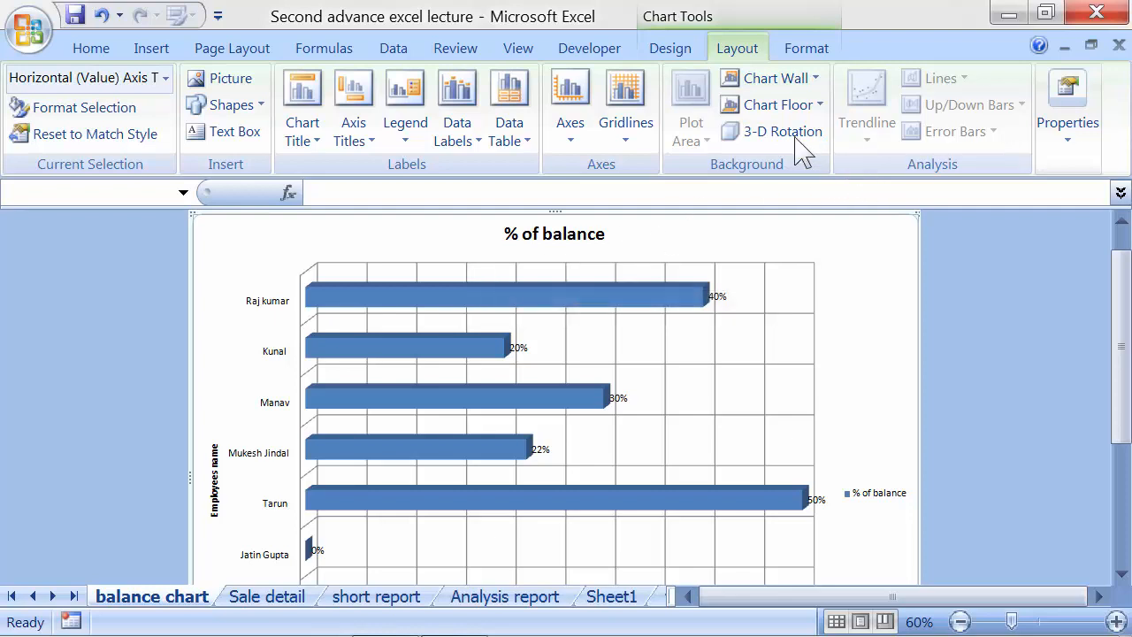
pyautogui.click(628, 146)
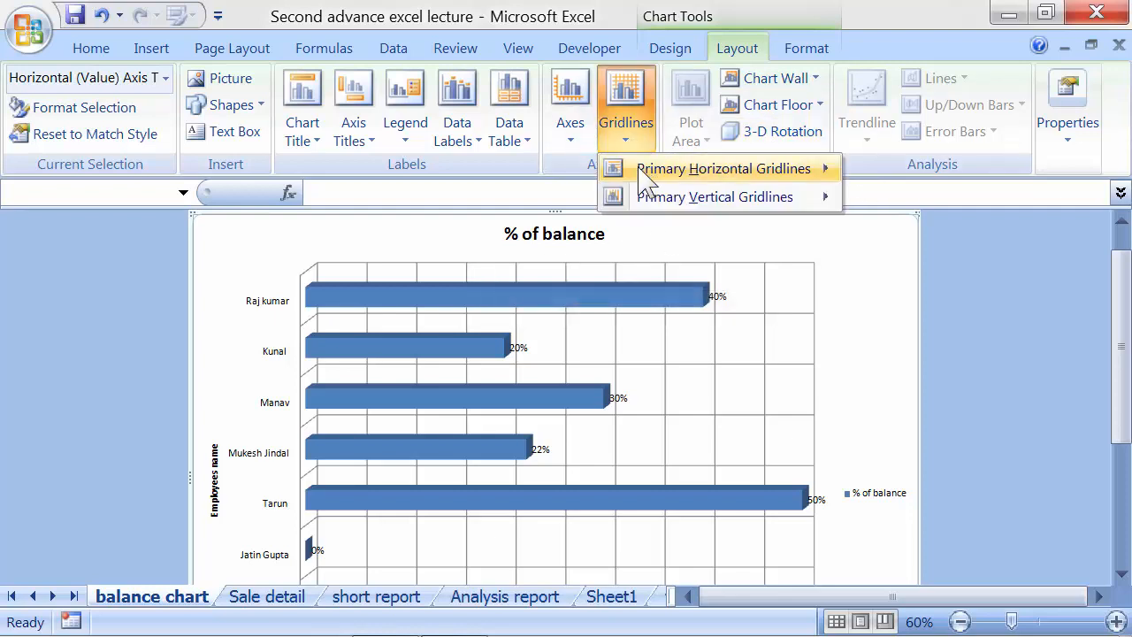
pyautogui.moveTo(644, 168)
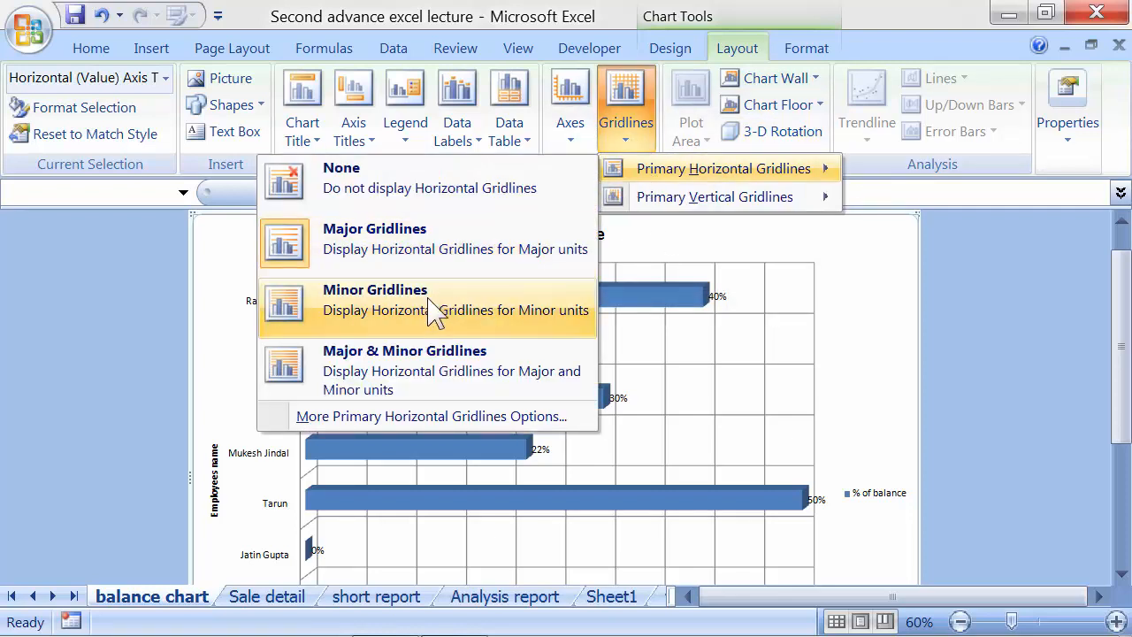
pyautogui.click(433, 310)
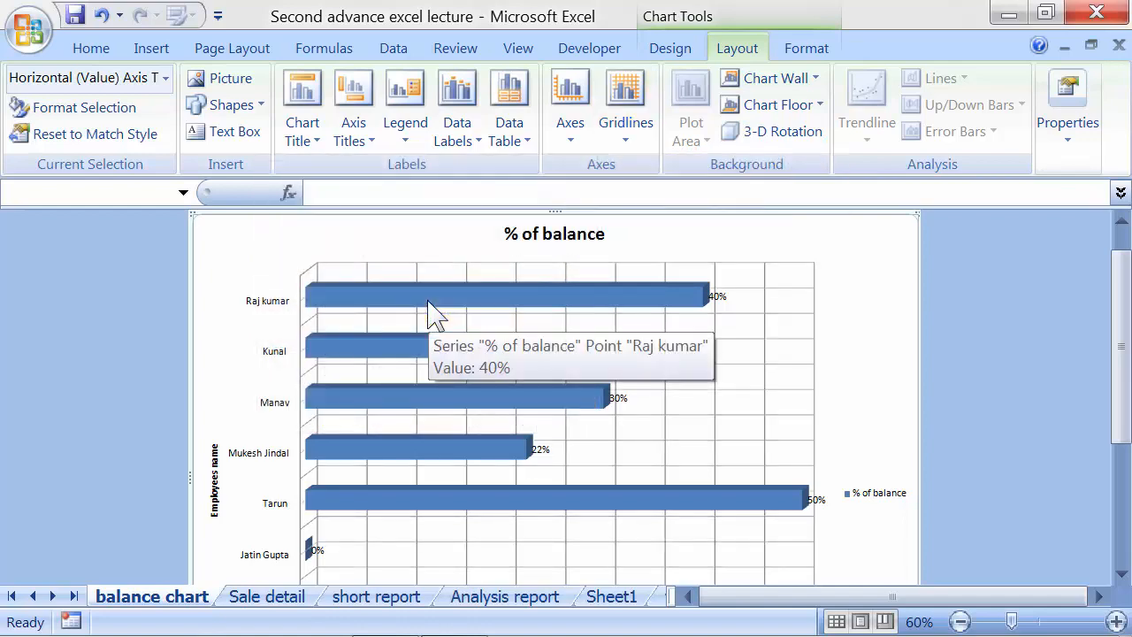
pyautogui.click(633, 144)
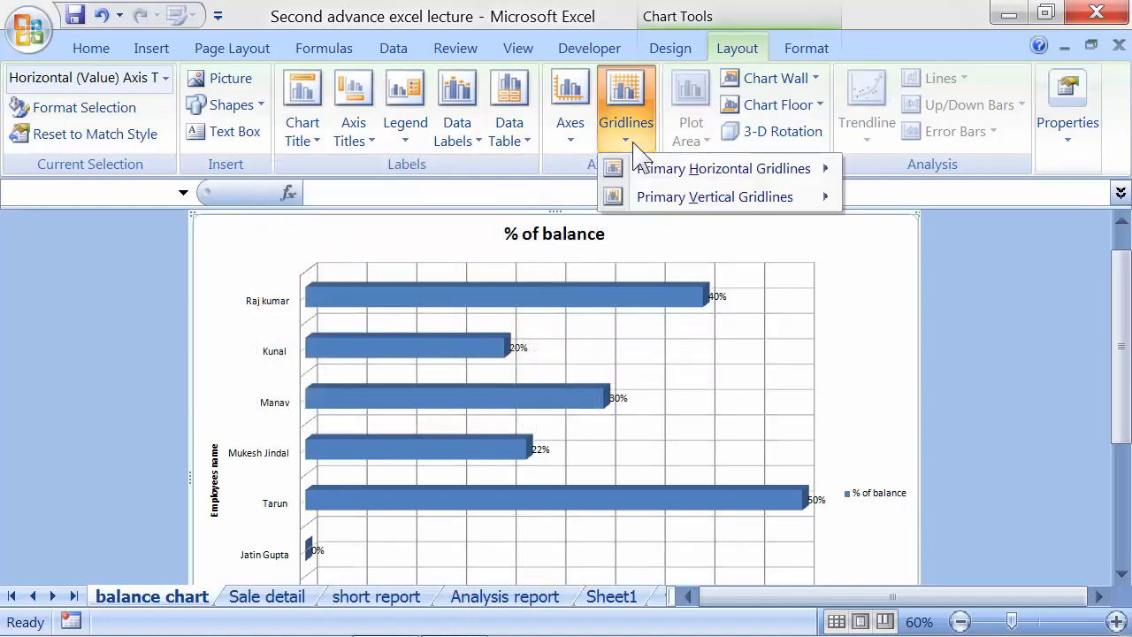
pyautogui.moveTo(645, 170)
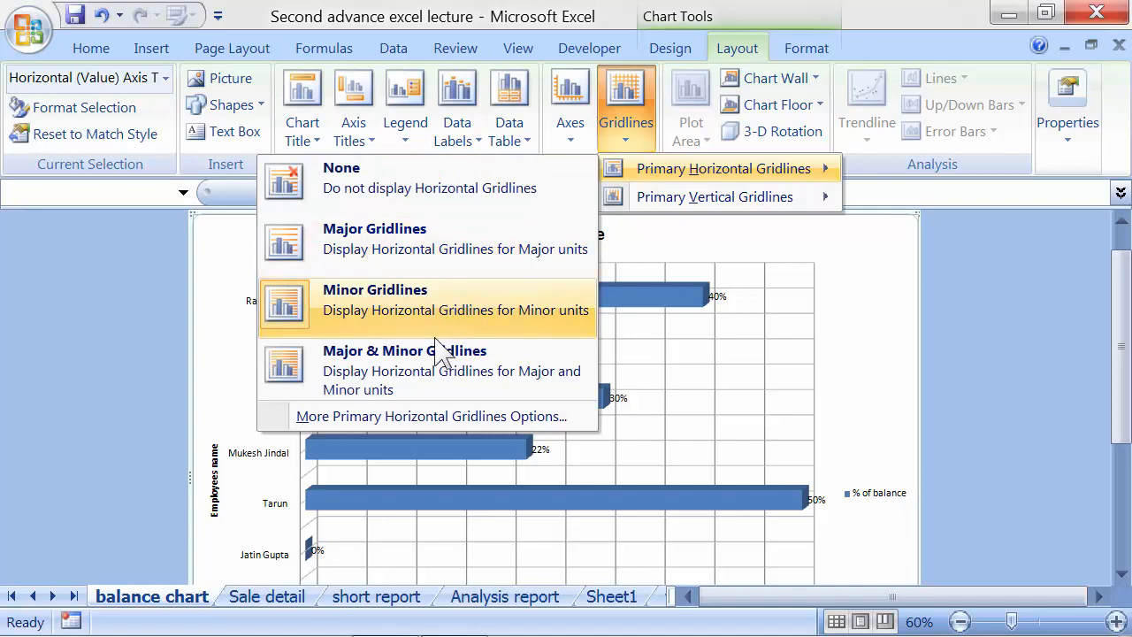
pyautogui.click(433, 370)
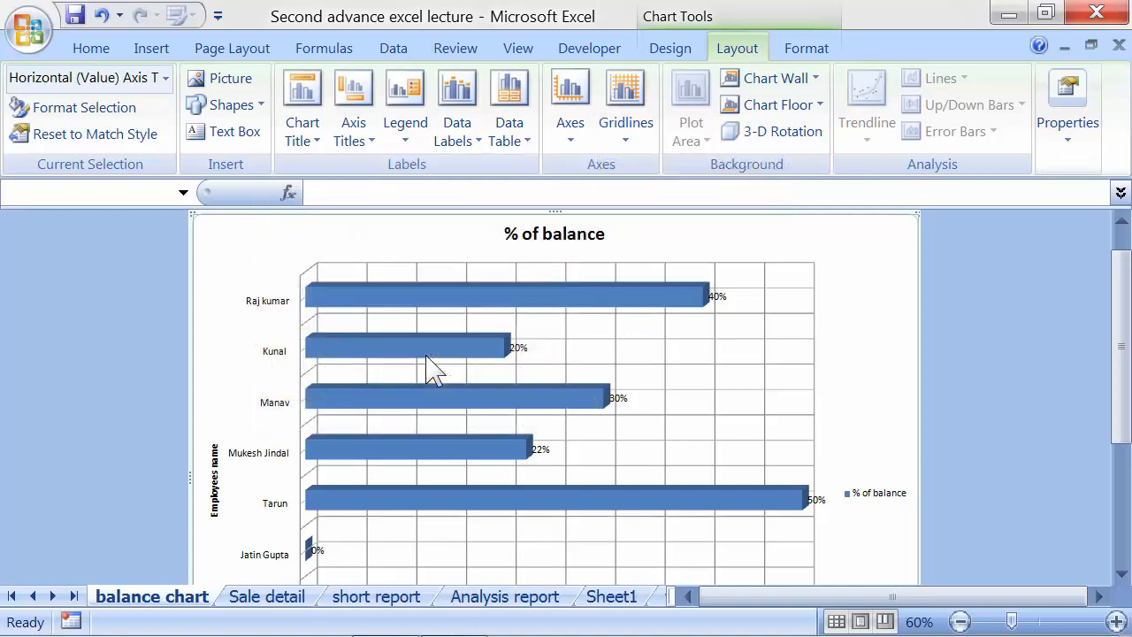
# Add minor vertical gridlines across the plot area
pyautogui.scroll(-2, 433, 370)
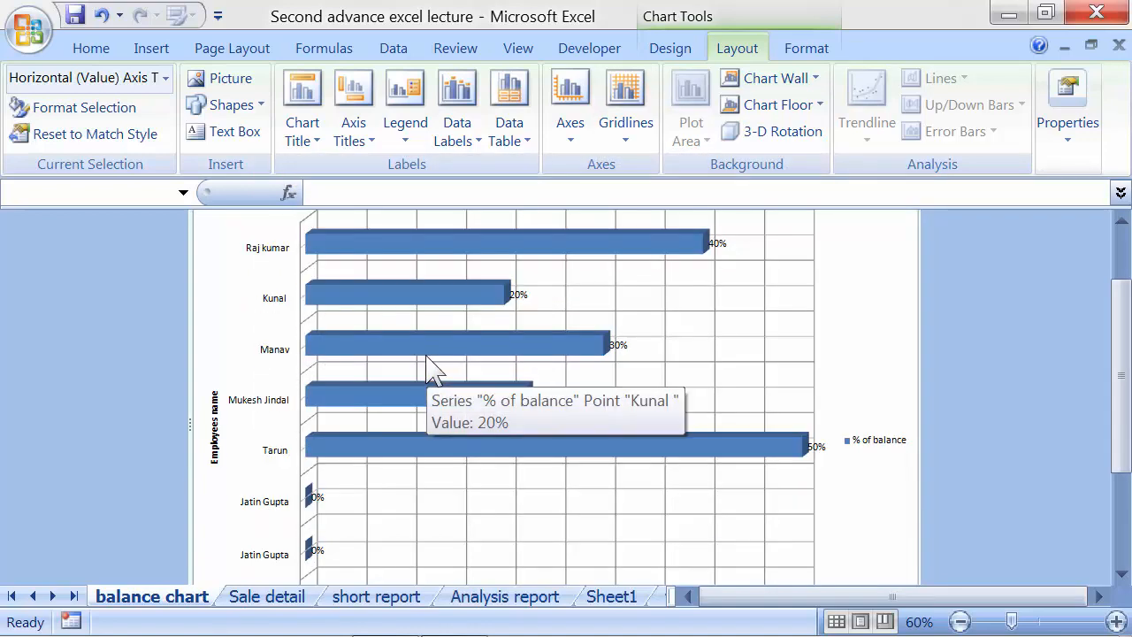
pyautogui.scroll(-1, 433, 369)
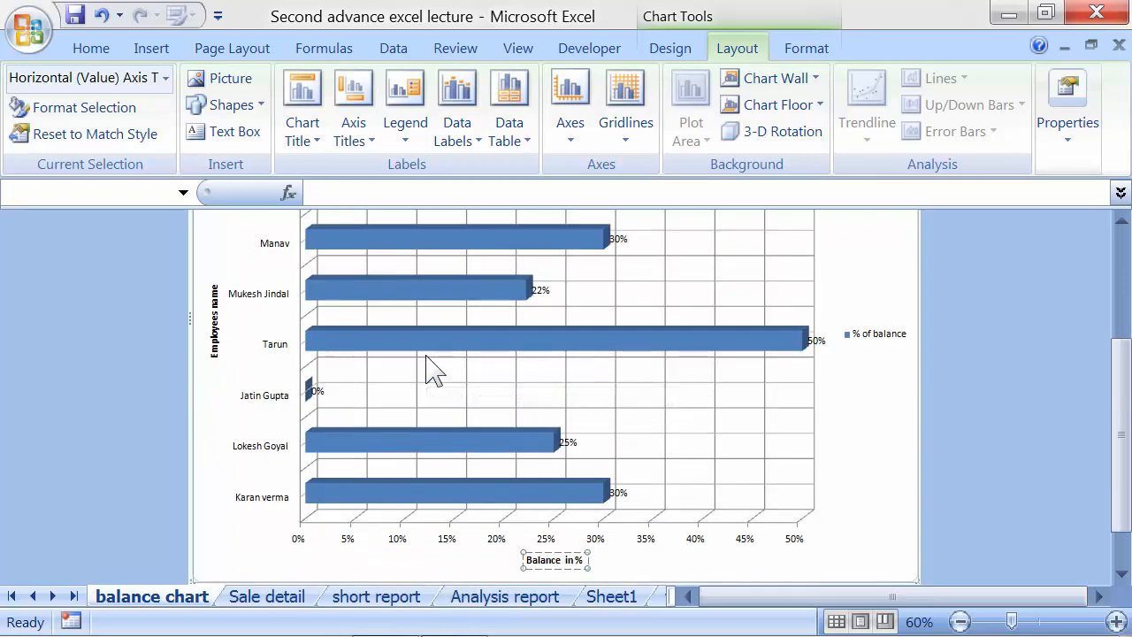
pyautogui.scroll(2, 433, 370)
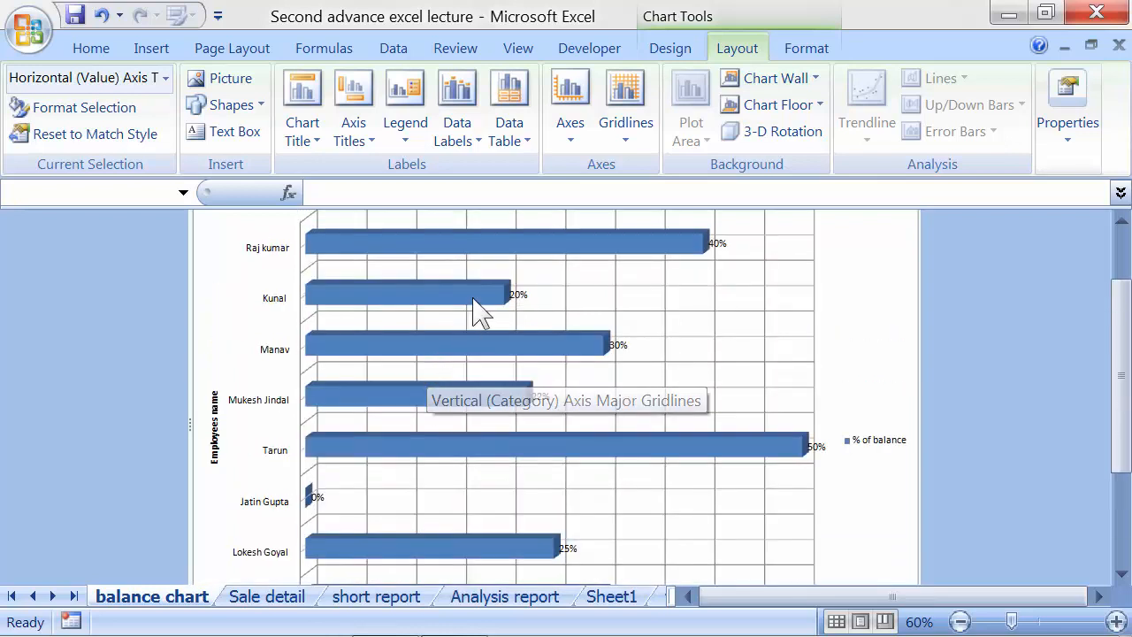
pyautogui.click(623, 110)
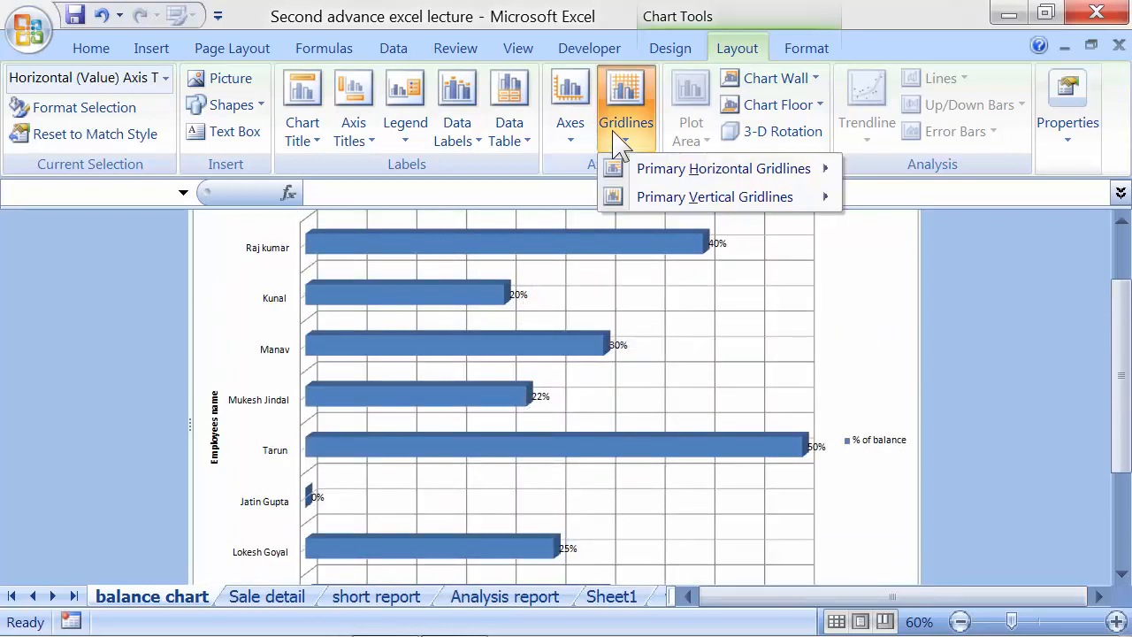
pyautogui.moveTo(638, 196)
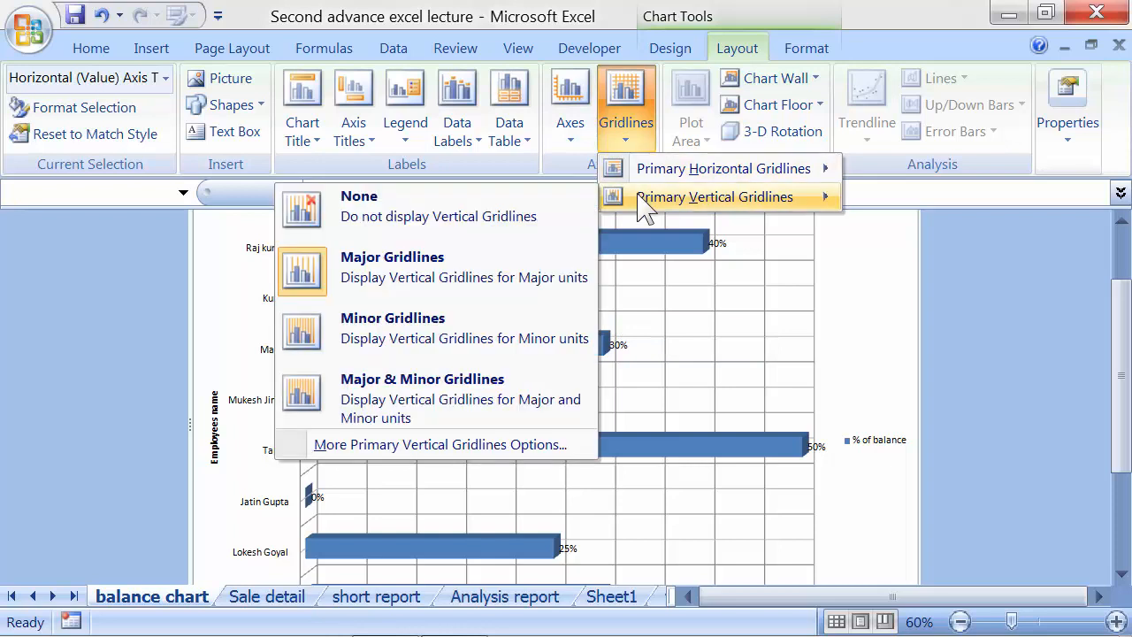
pyautogui.click(477, 336)
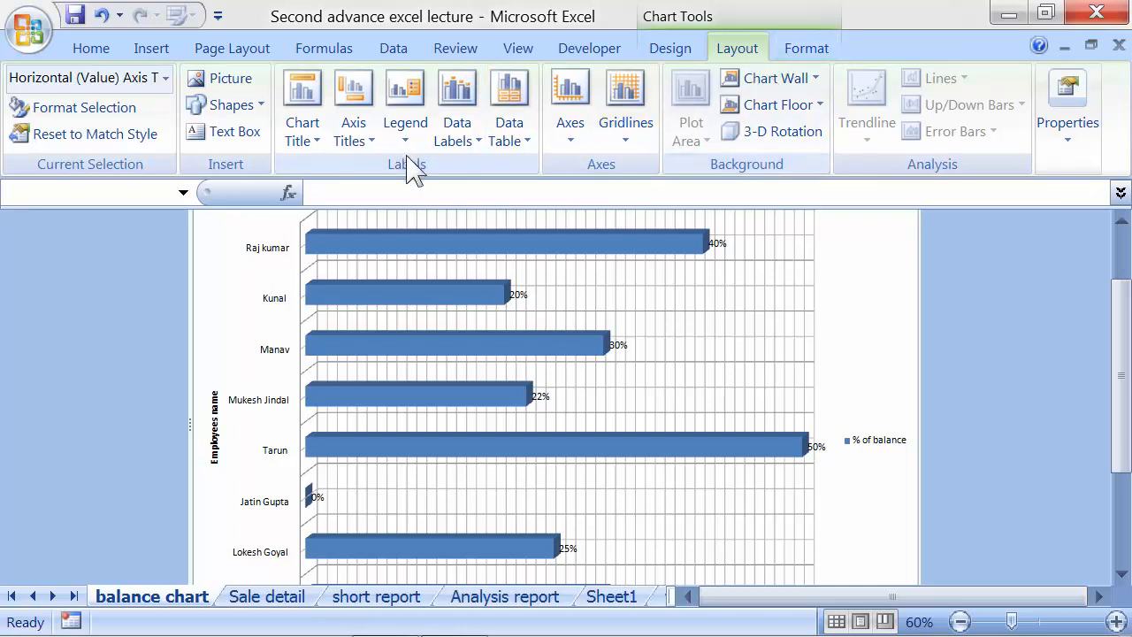
# Browse Shape Styles, Shape Outline and Shape Effects, then select the employee-name axis labels
pyautogui.click(812, 53)
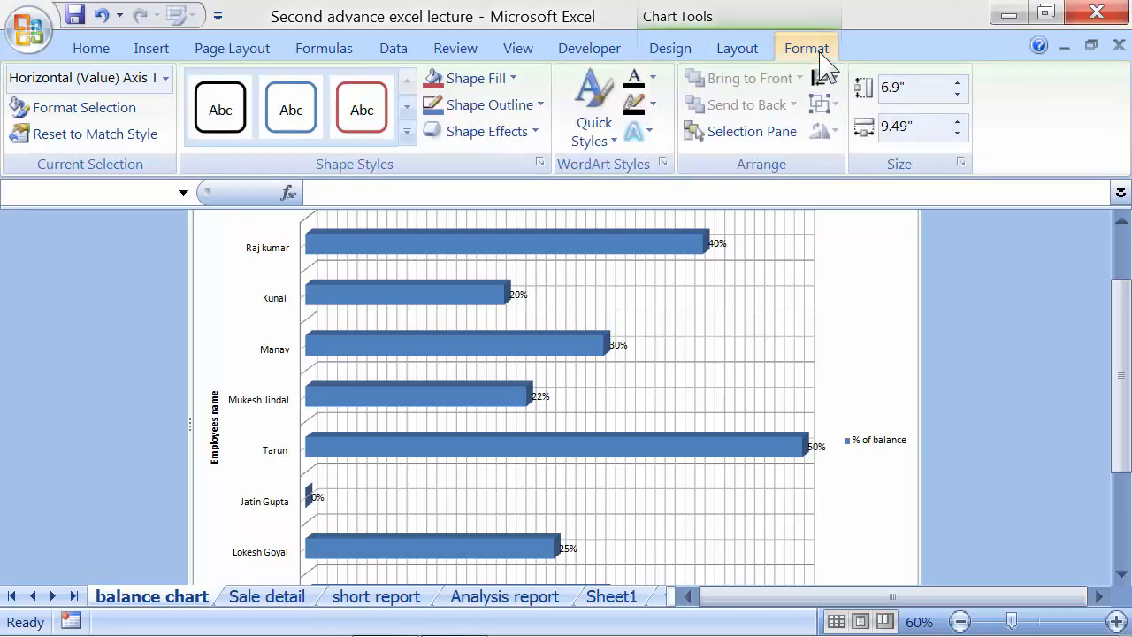
pyautogui.click(407, 146)
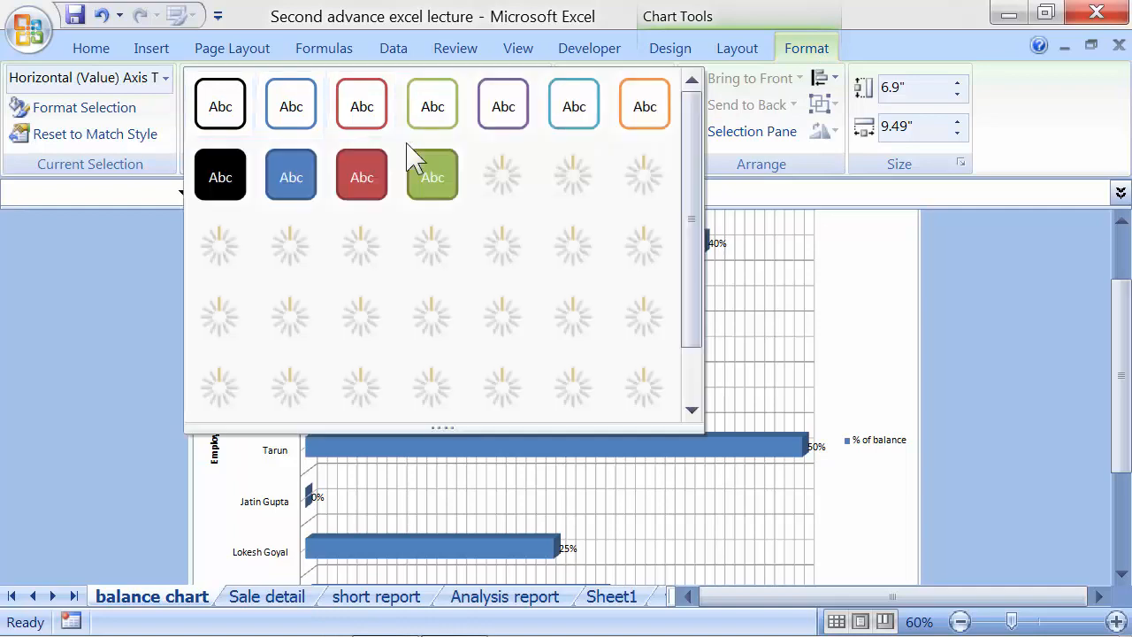
pyautogui.click(849, 202)
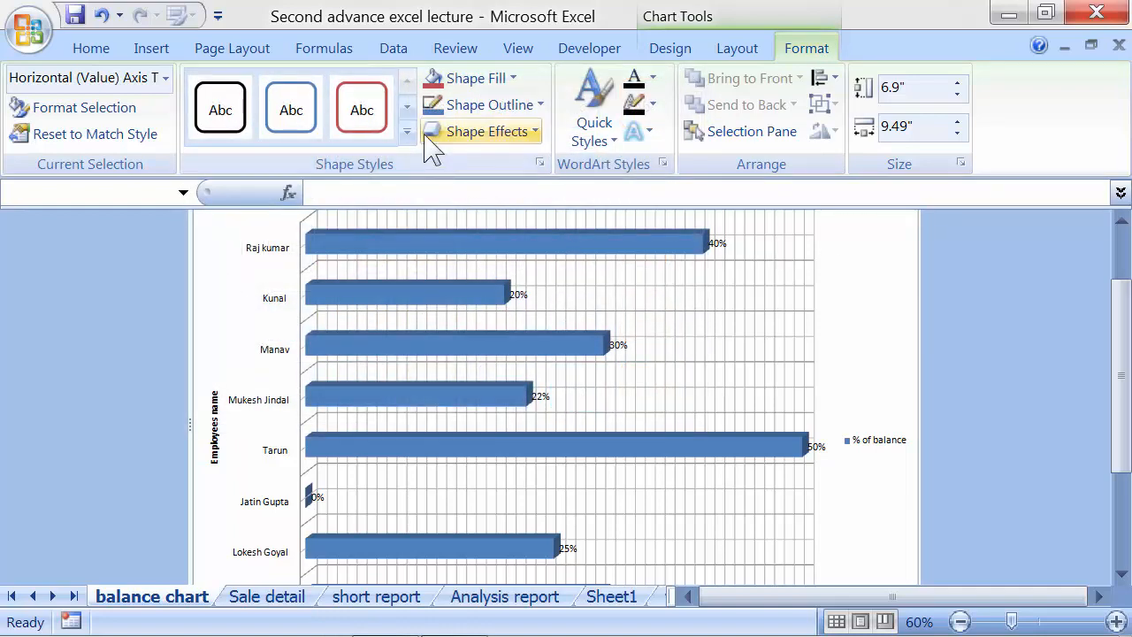
pyautogui.click(465, 108)
pyautogui.click(478, 134)
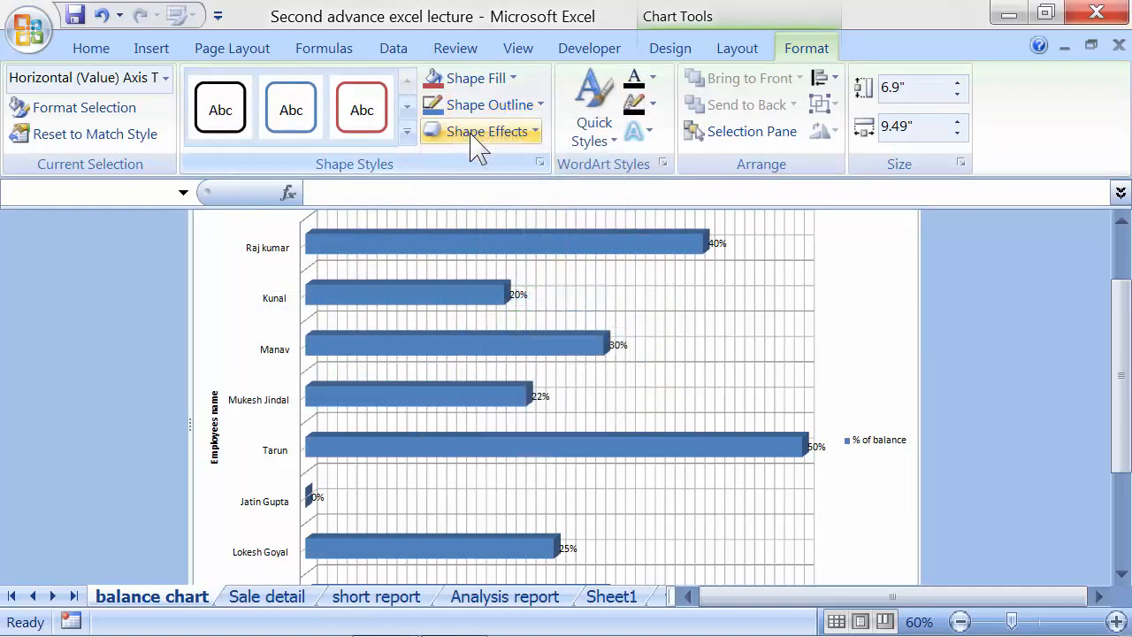
pyautogui.click(469, 134)
pyautogui.click(470, 134)
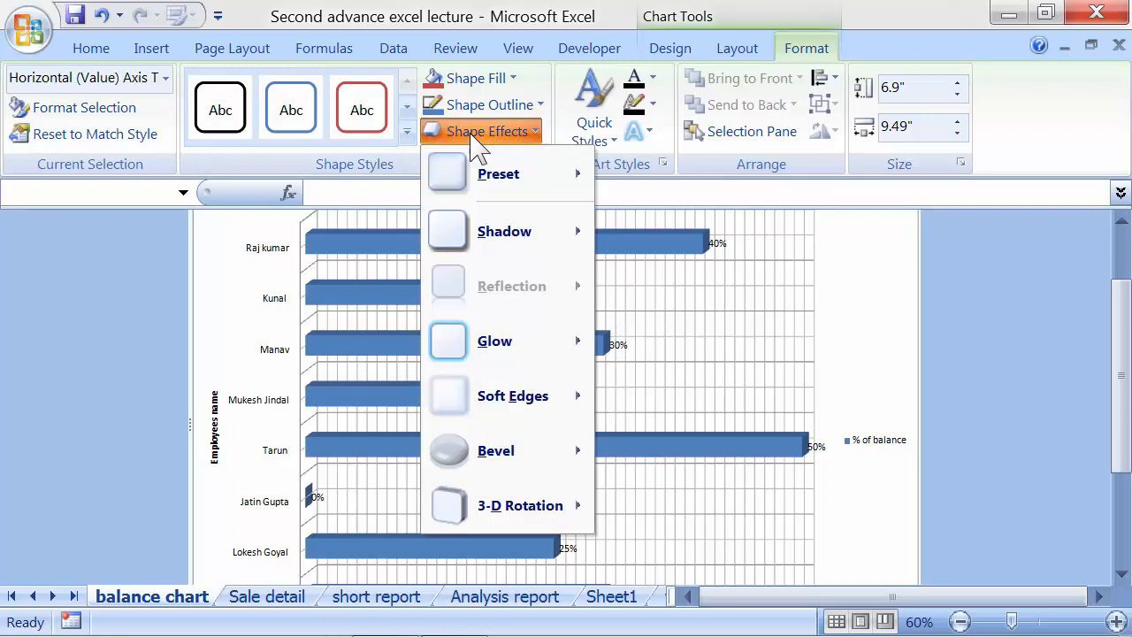
pyautogui.click(264, 249)
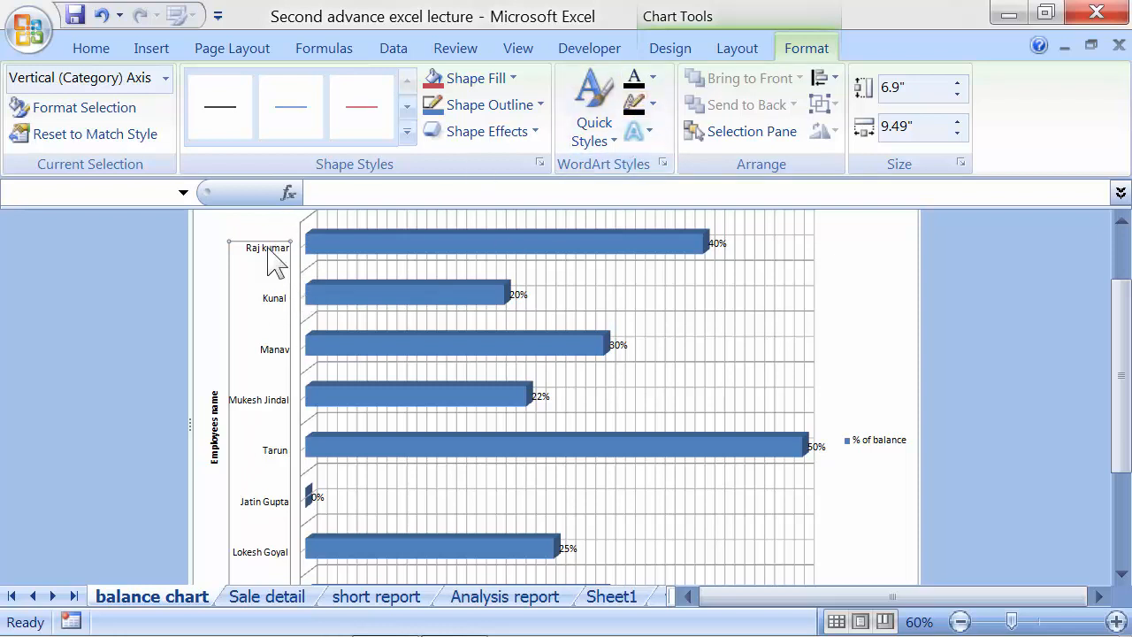
# Give the employee-name axis labels red text fill and a dark text outline
pyautogui.click(651, 81)
pyautogui.click(653, 292)
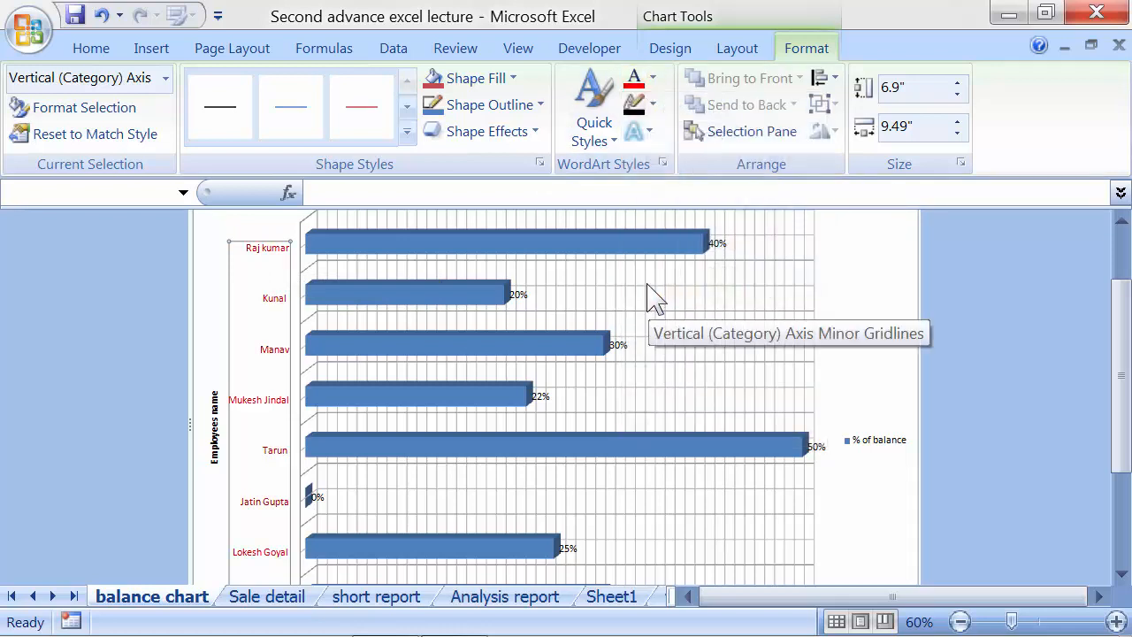
pyautogui.click(653, 104)
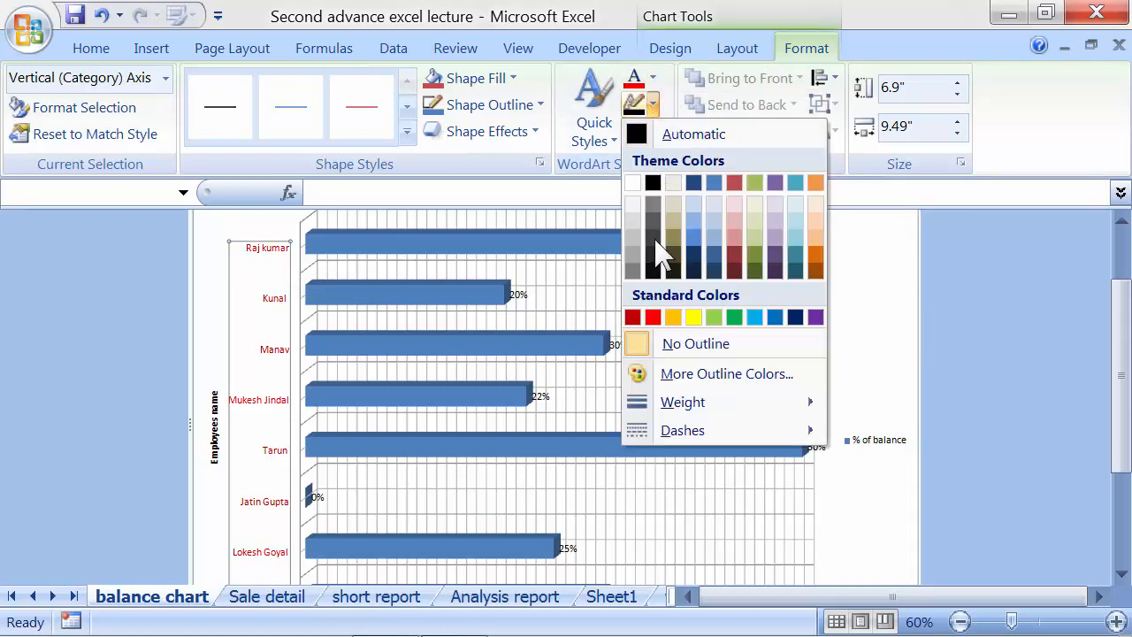
pyautogui.click(654, 268)
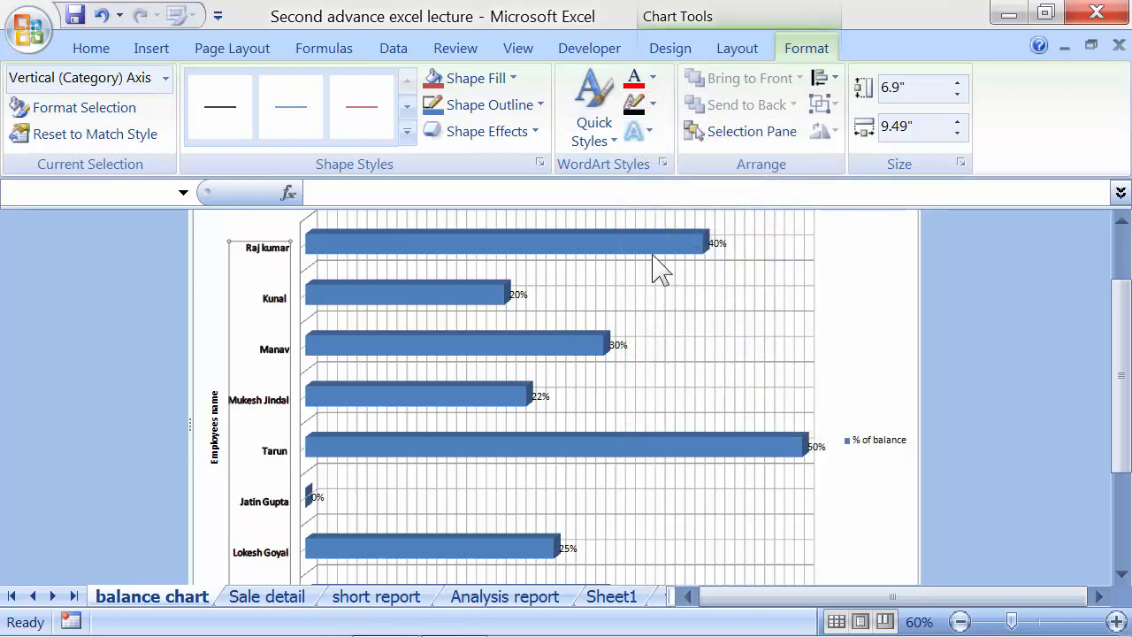
# Apply a white-outline WordArt quick style to the employee-name labels
pyautogui.click(648, 134)
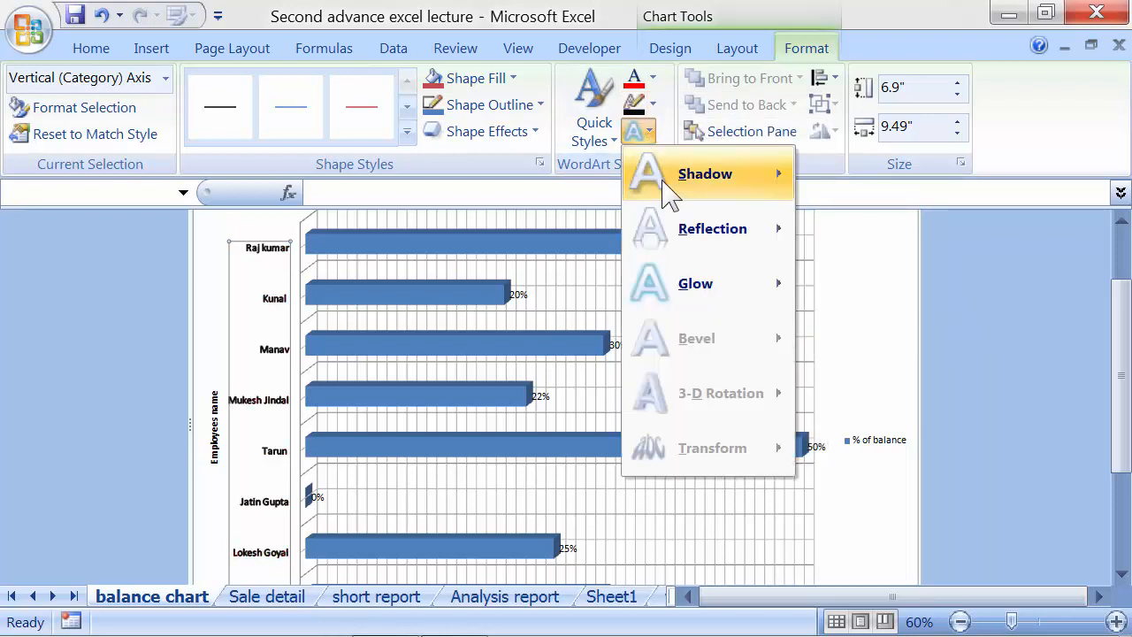
pyautogui.moveTo(670, 231)
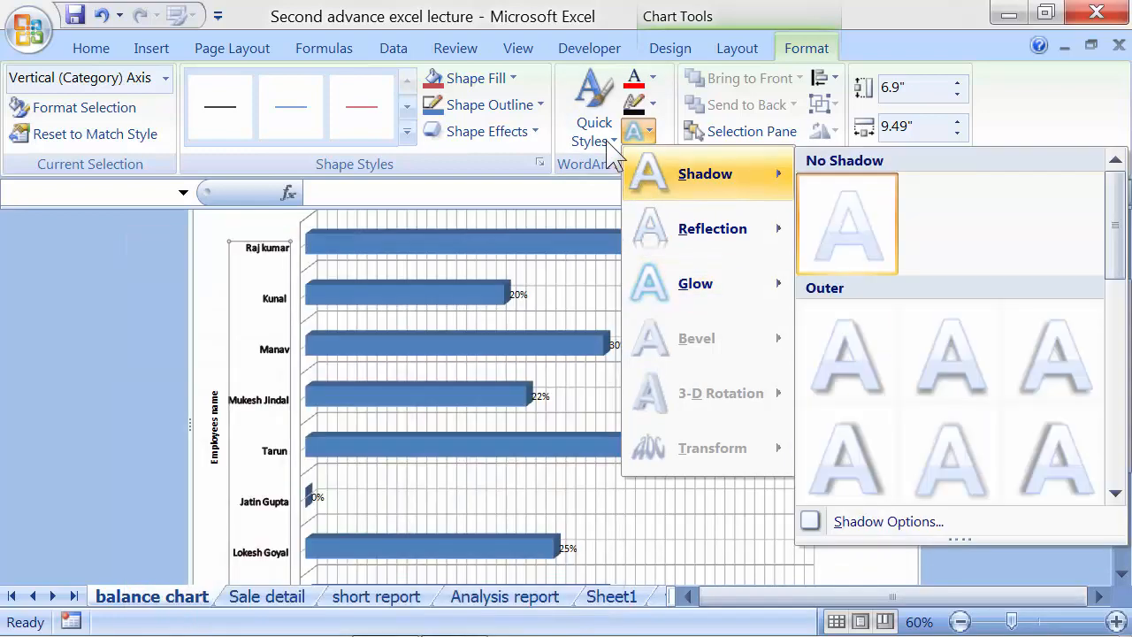
pyautogui.click(591, 135)
pyautogui.click(594, 133)
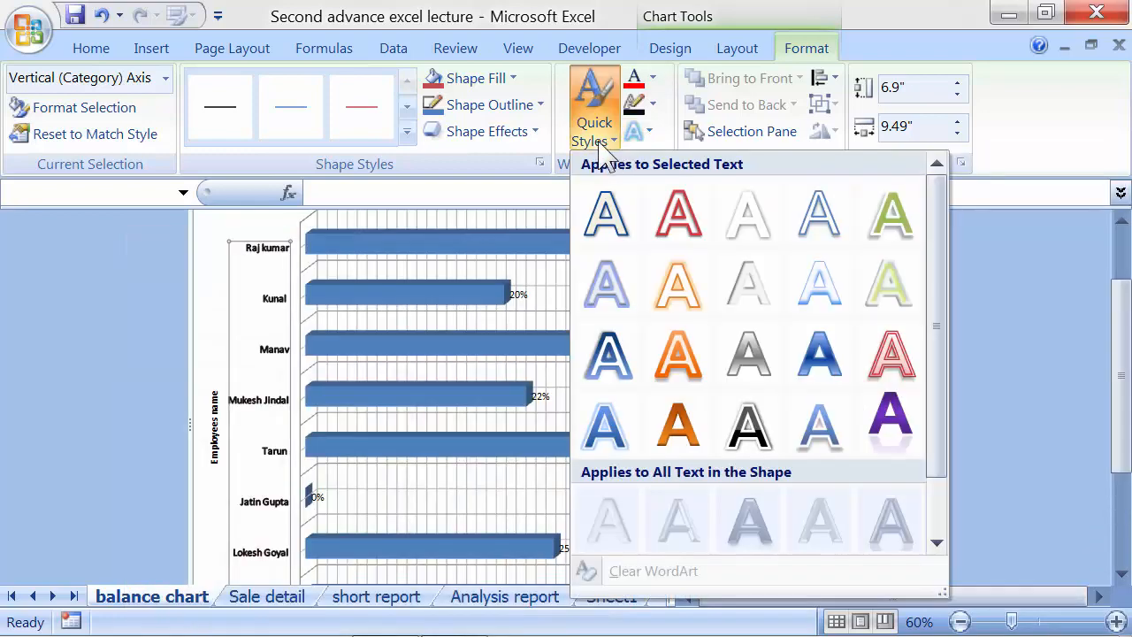
pyautogui.click(690, 350)
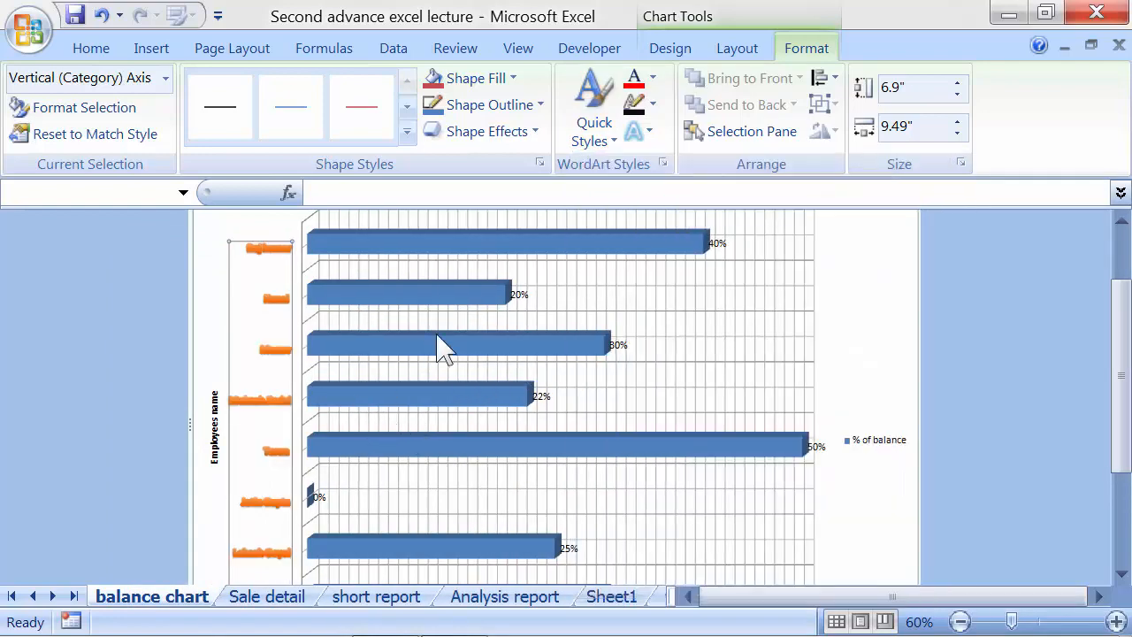
pyautogui.click(598, 137)
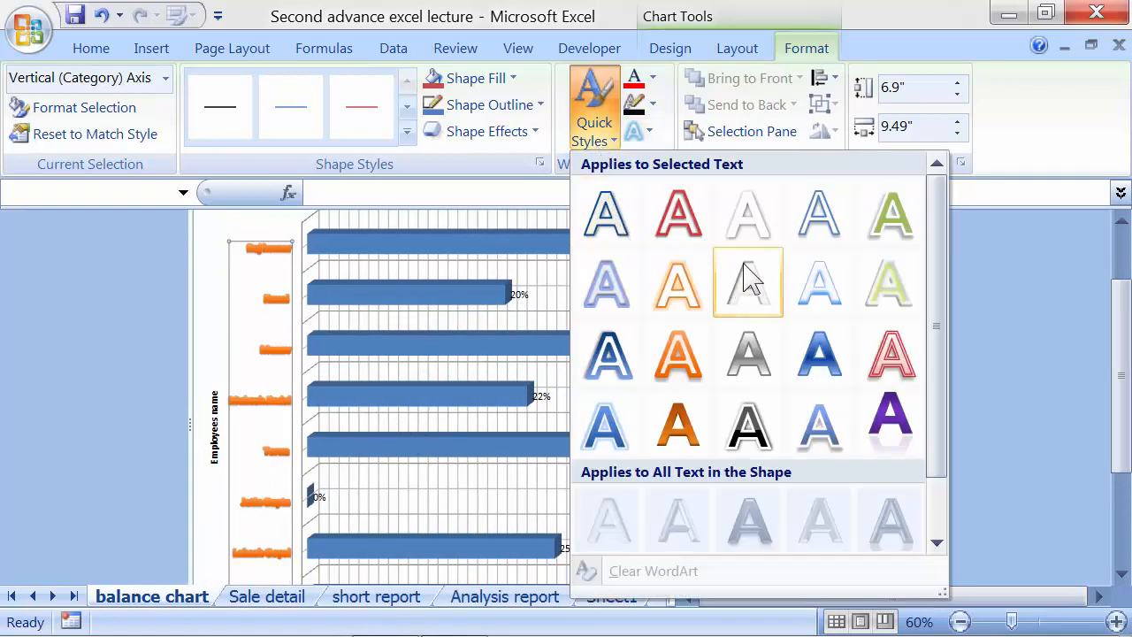
pyautogui.click(748, 217)
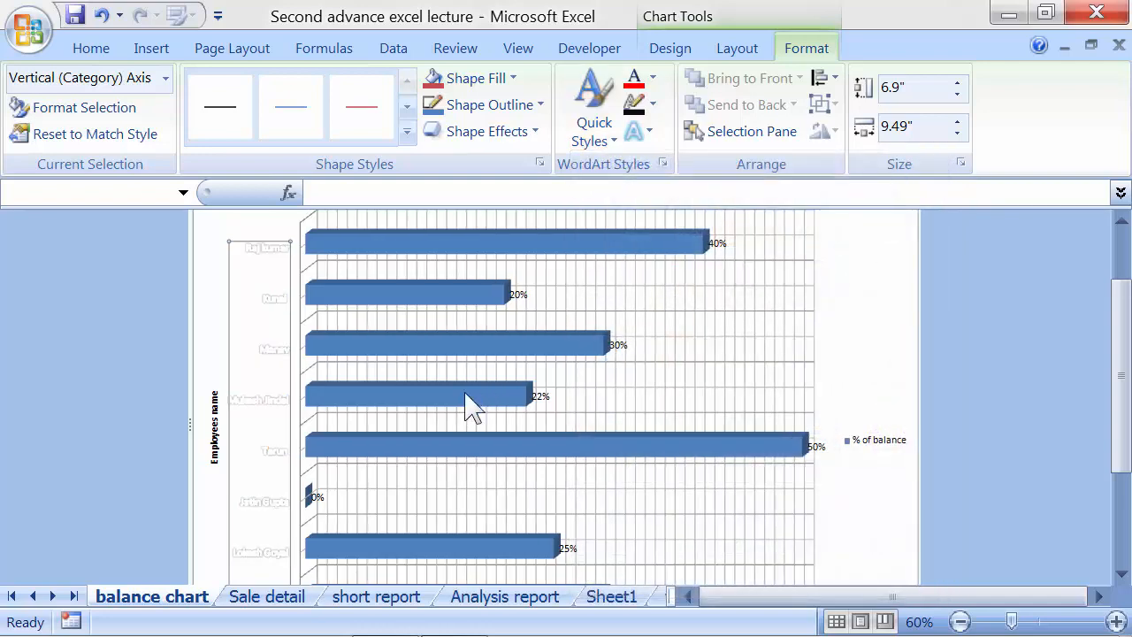
# Outline the axis labels in black, then select the bottom percentage axis
pyautogui.click(651, 104)
pyautogui.click(653, 184)
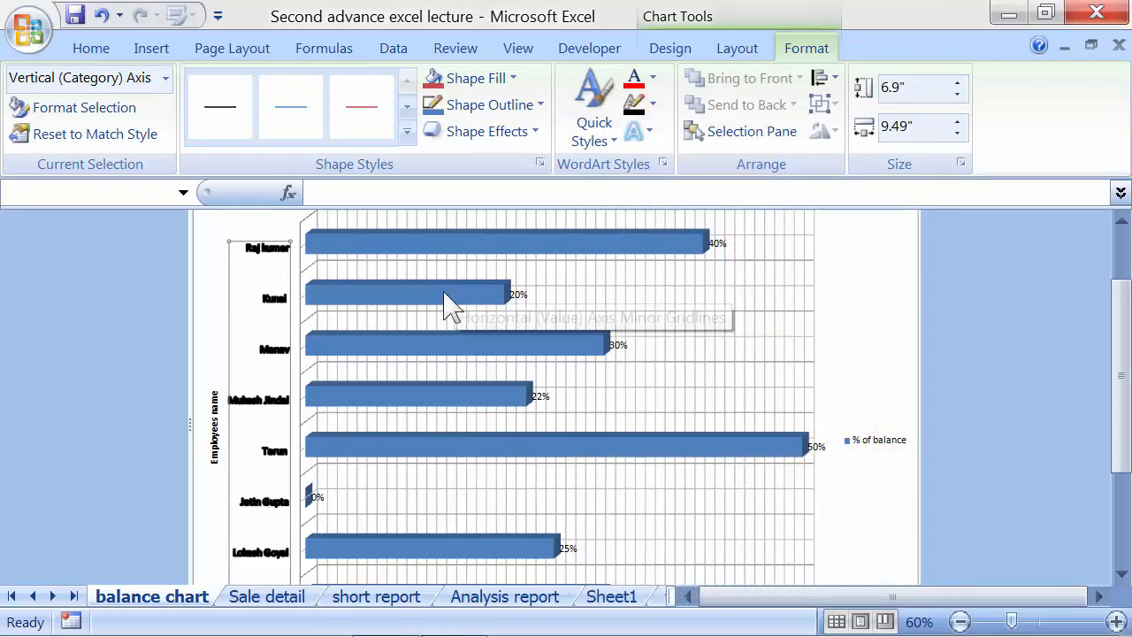
pyautogui.scroll(-2, 447, 309)
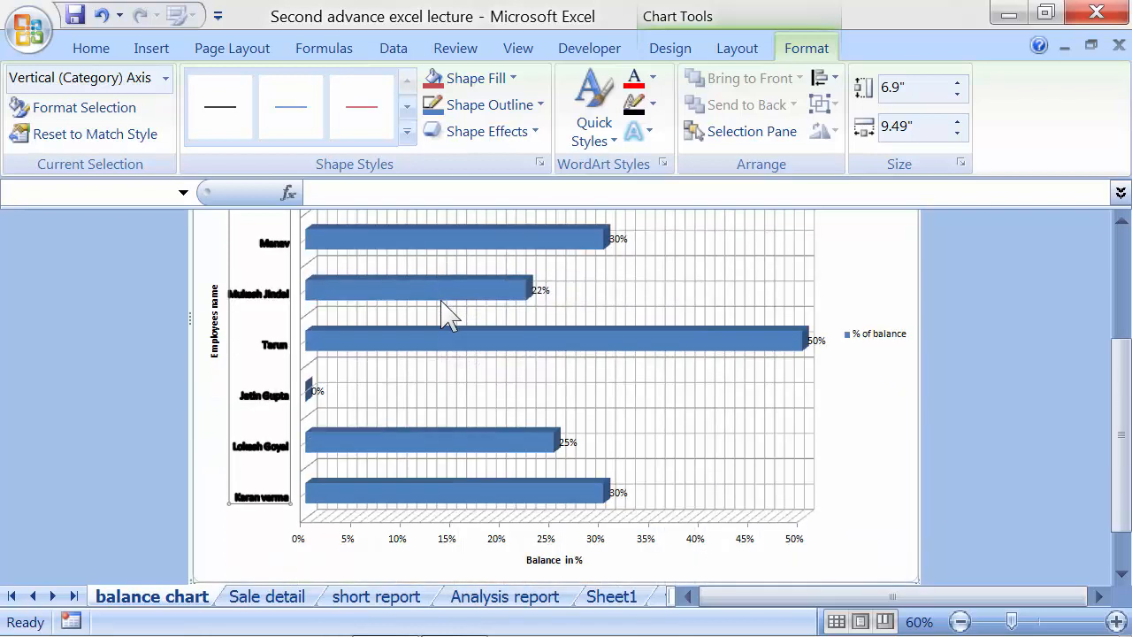
pyautogui.scroll(-1, 447, 314)
pyautogui.click(386, 489)
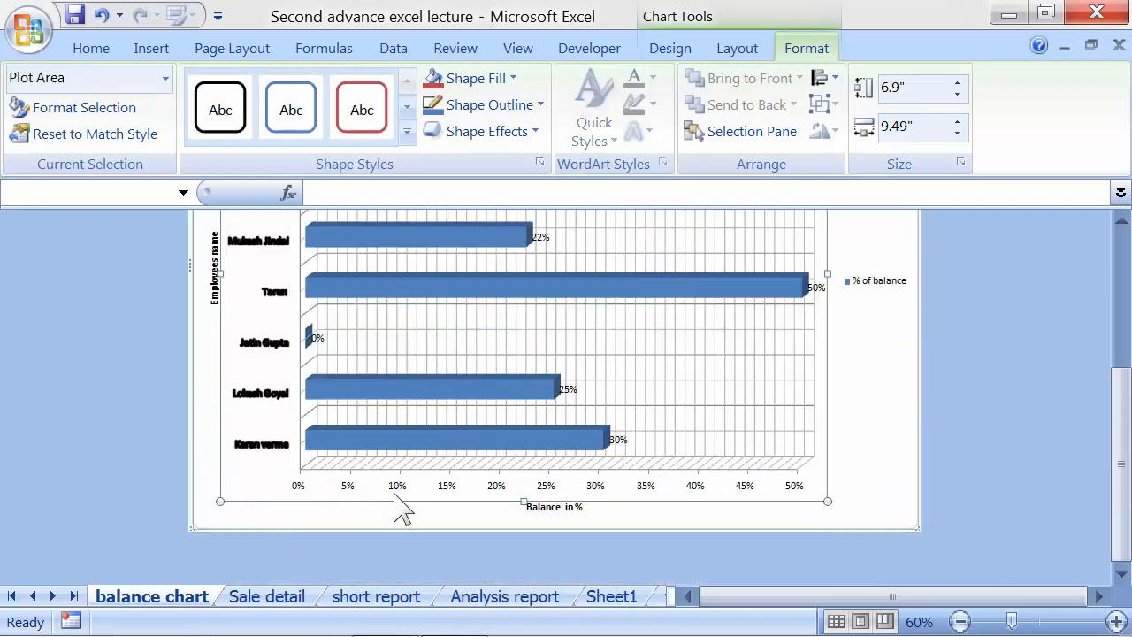
pyautogui.click(400, 489)
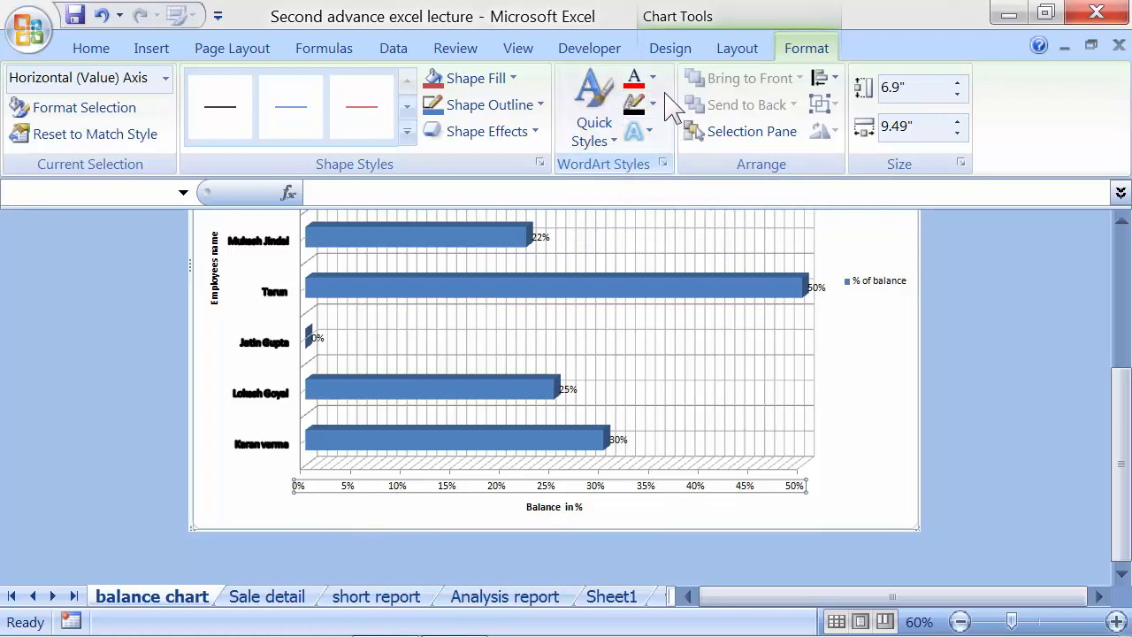
# Return to the Sale detail sheet with the employee % of balance and % of sale table
pyautogui.click(661, 51)
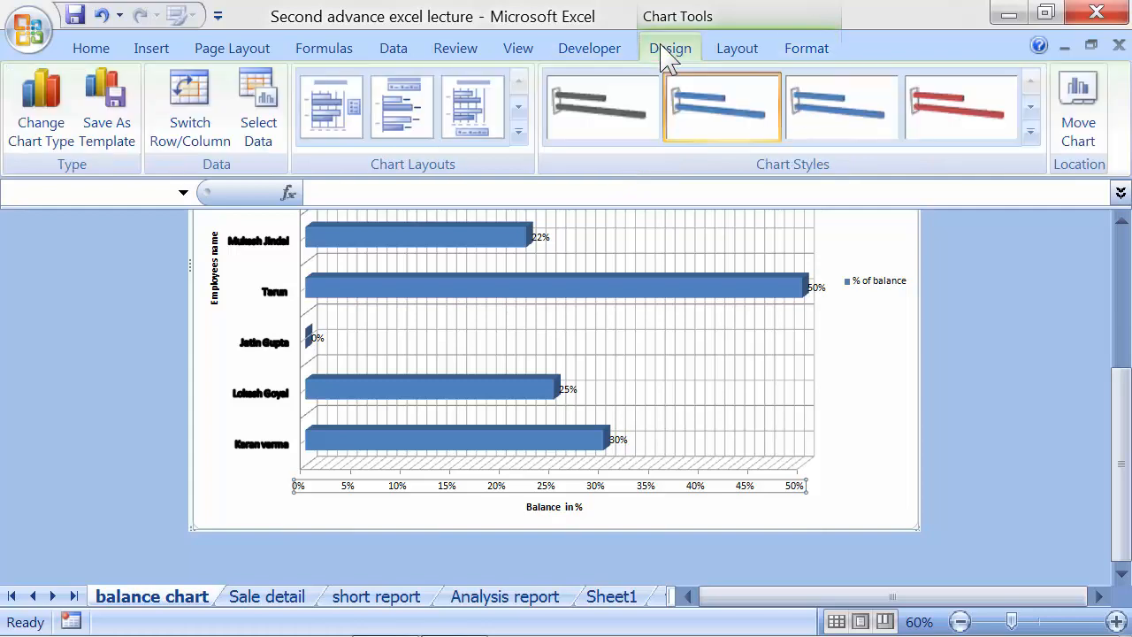
pyautogui.scroll(3, 626, 342)
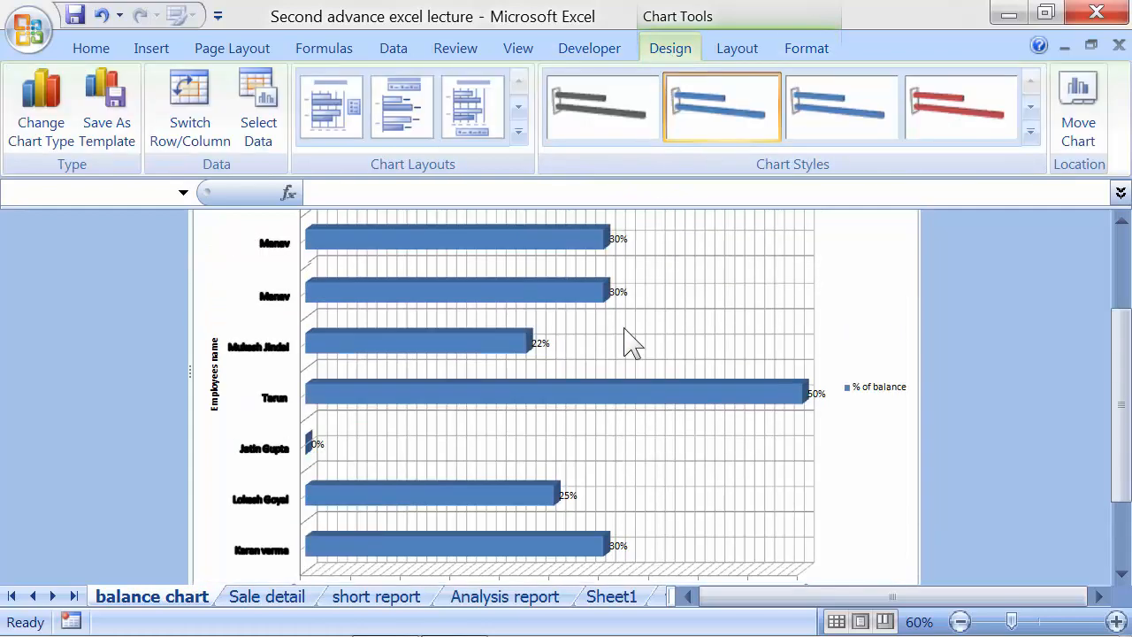
pyautogui.click(292, 601)
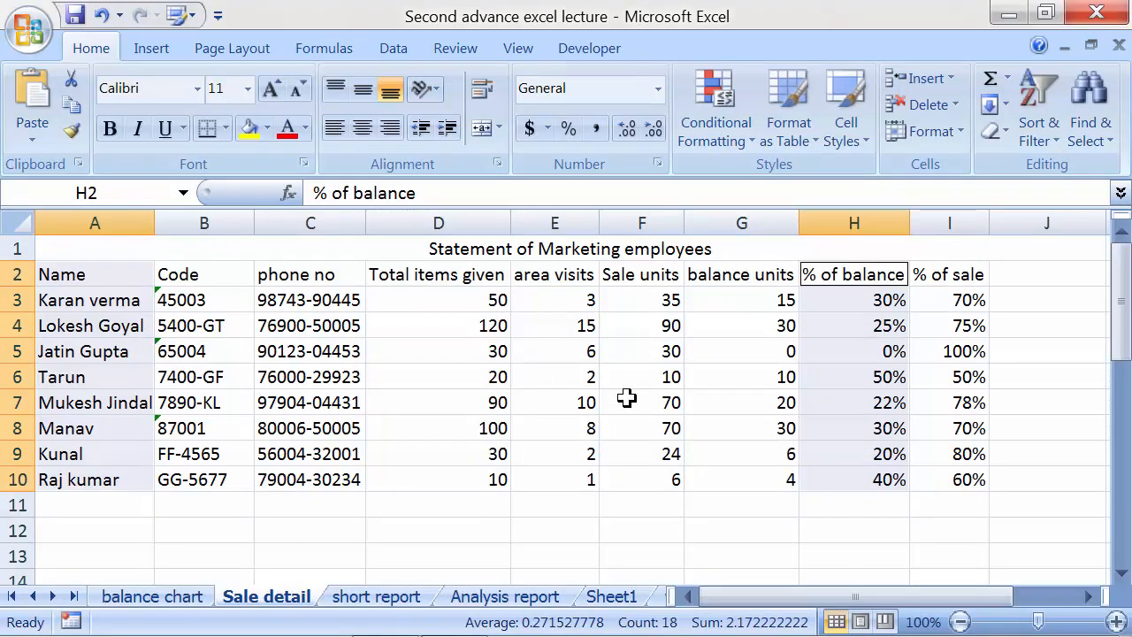
pyautogui.click(646, 292)
pyautogui.click(650, 276)
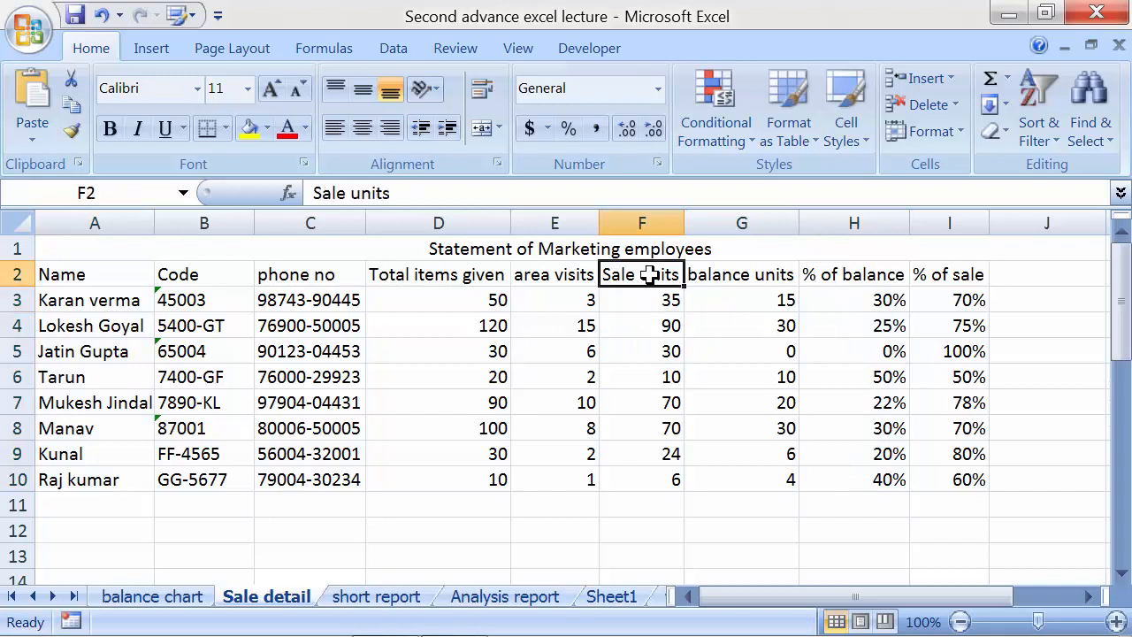
pyautogui.click(735, 280)
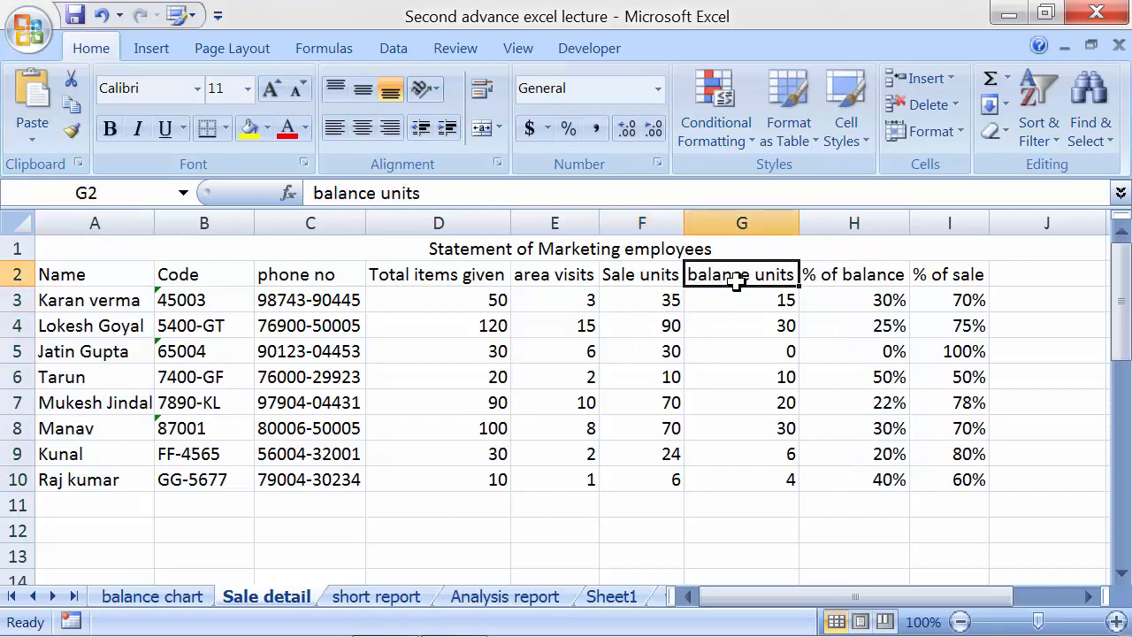
pyautogui.click(948, 276)
pyautogui.click(563, 277)
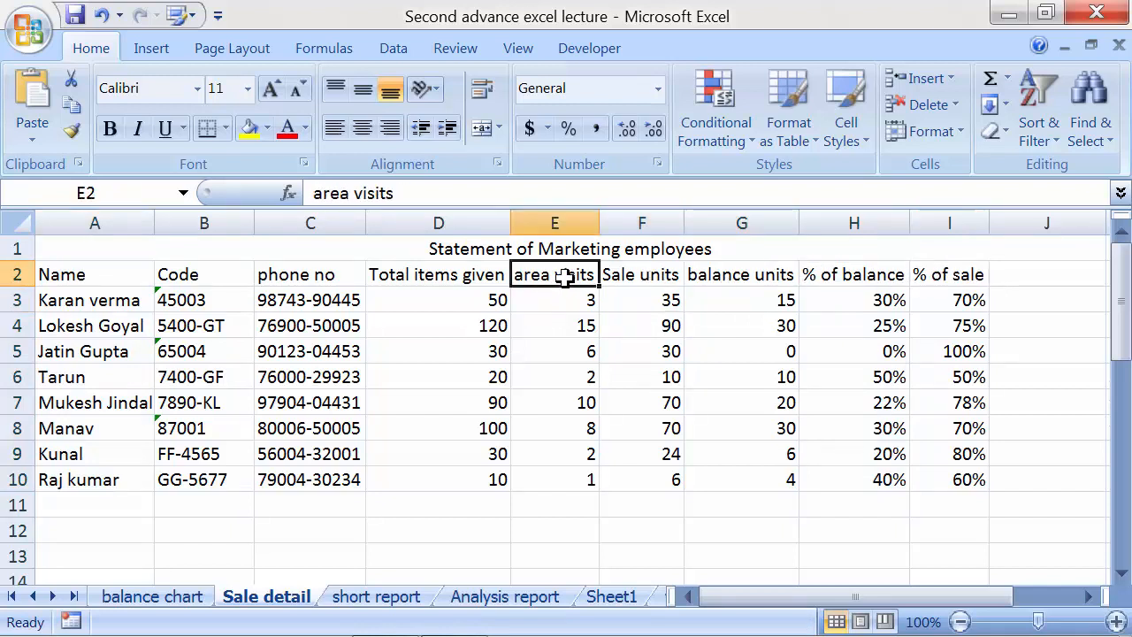
pyautogui.click(466, 281)
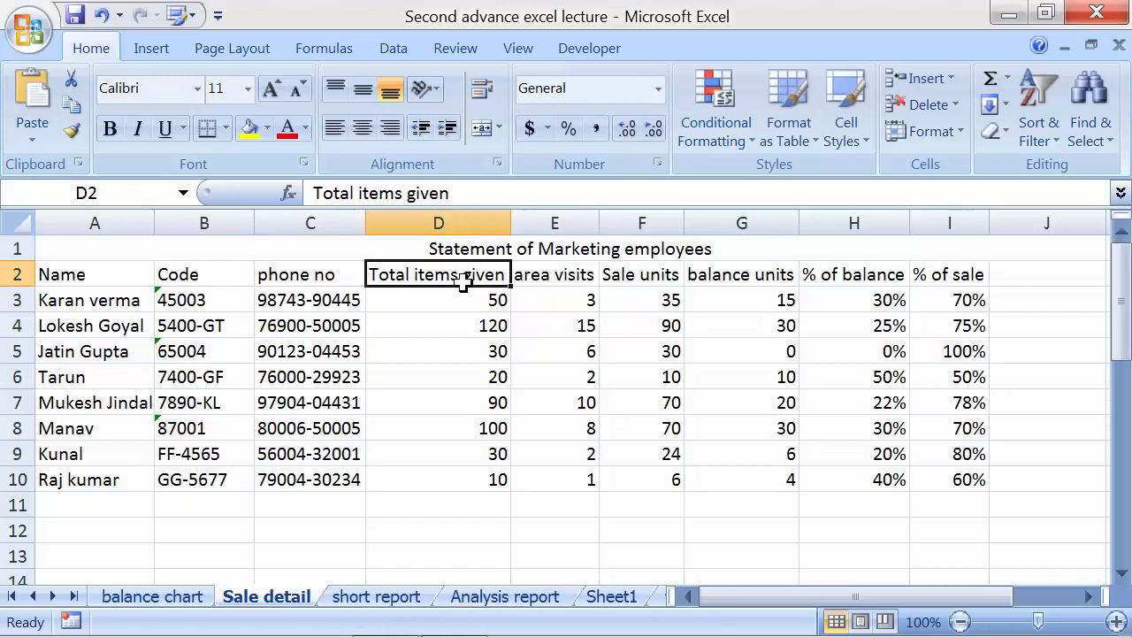